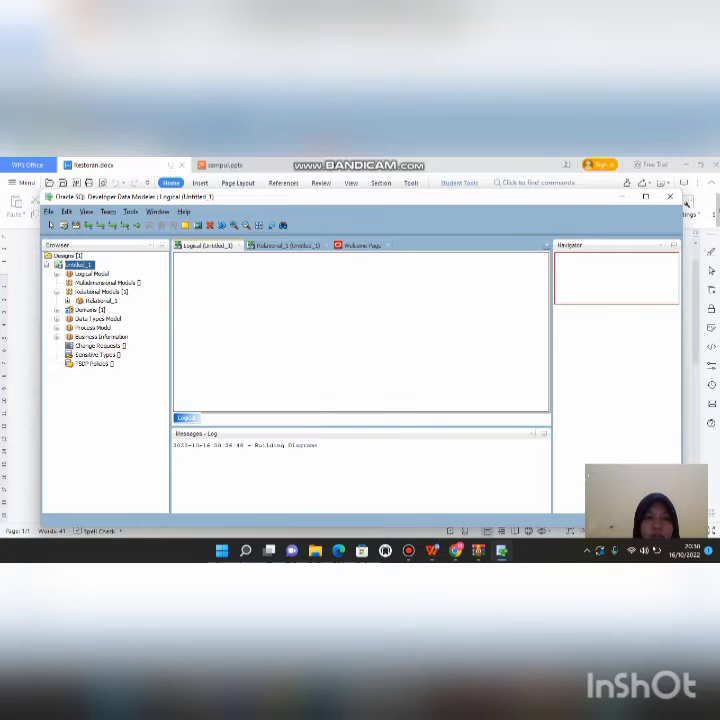
- Create a new entity in the logical diagram and name it Restoran
{"action": "left_click", "coordinate": [300, 315]}
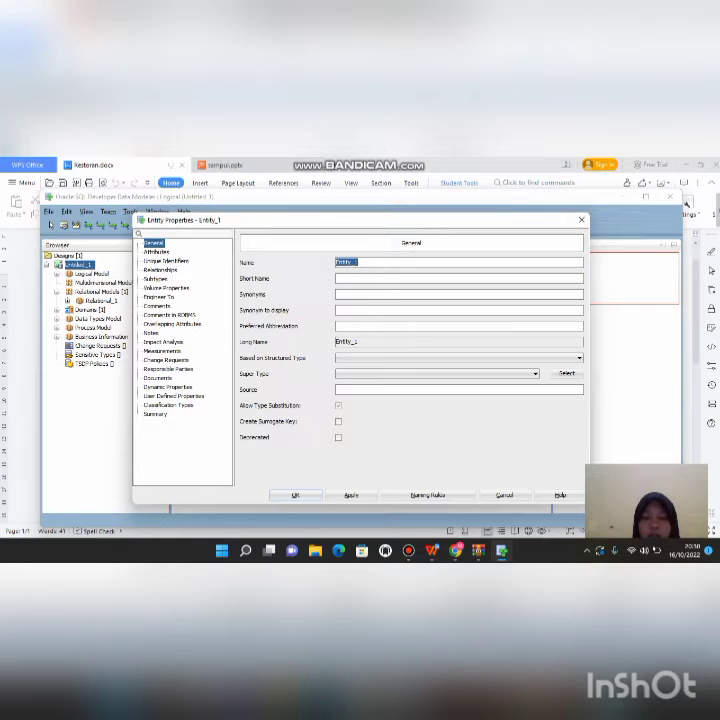
{"action": "key", "text": "BackSpace"}
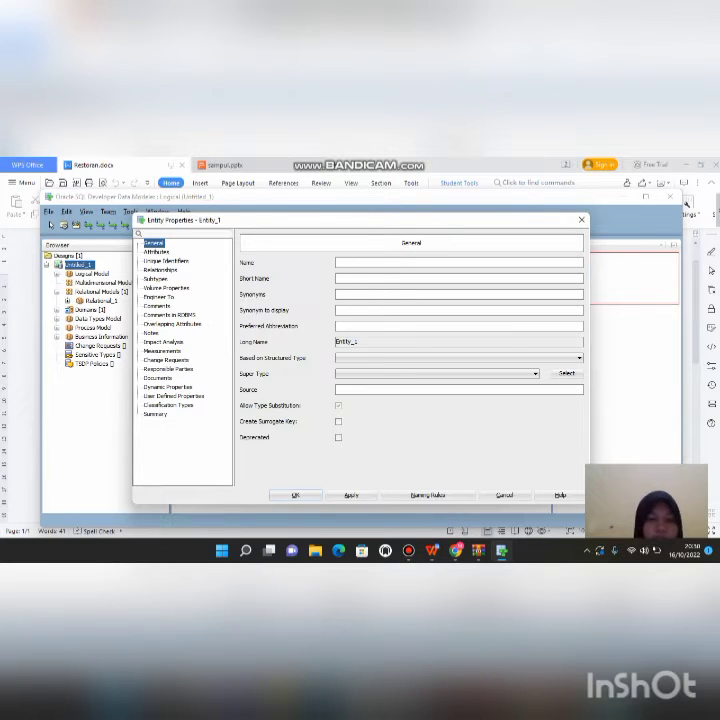
{"action": "type", "text": "Resto"}
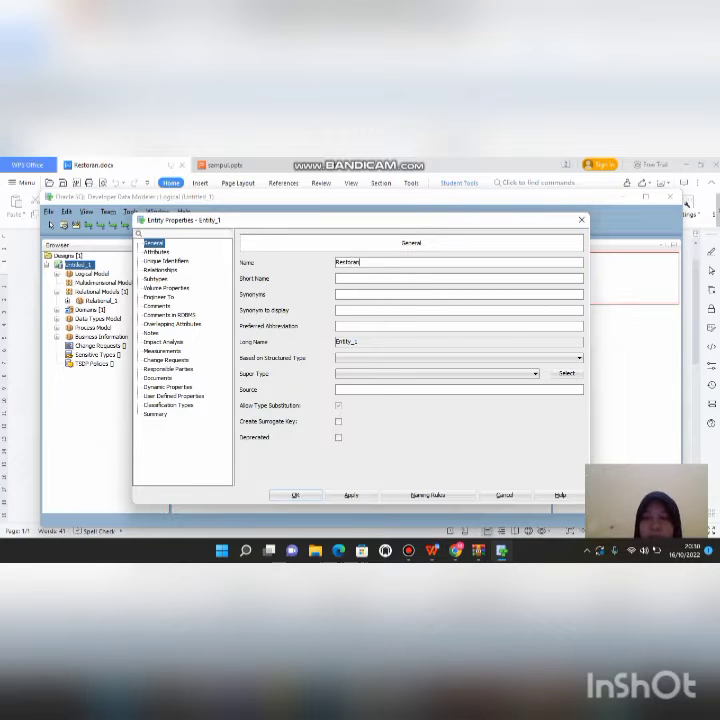
{"action": "type", "text": "ran"}
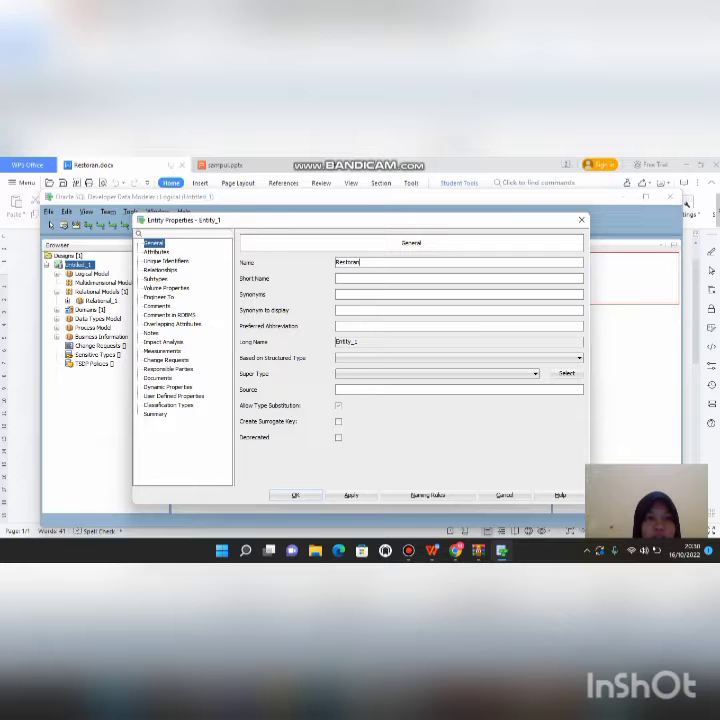
- Add a first attribute named "Id restoran" to the Restoran entity
{"action": "left_click", "coordinate": [156, 252]}
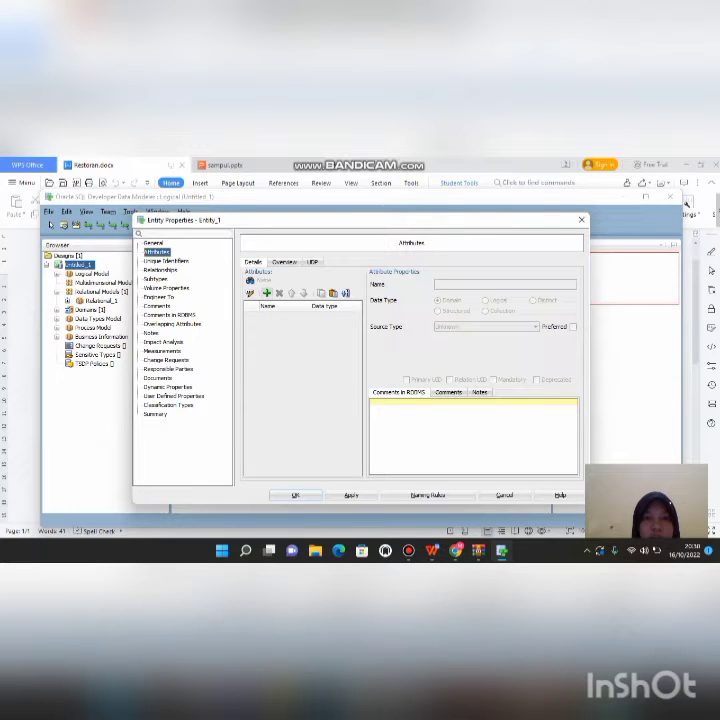
{"action": "left_click", "coordinate": [266, 293]}
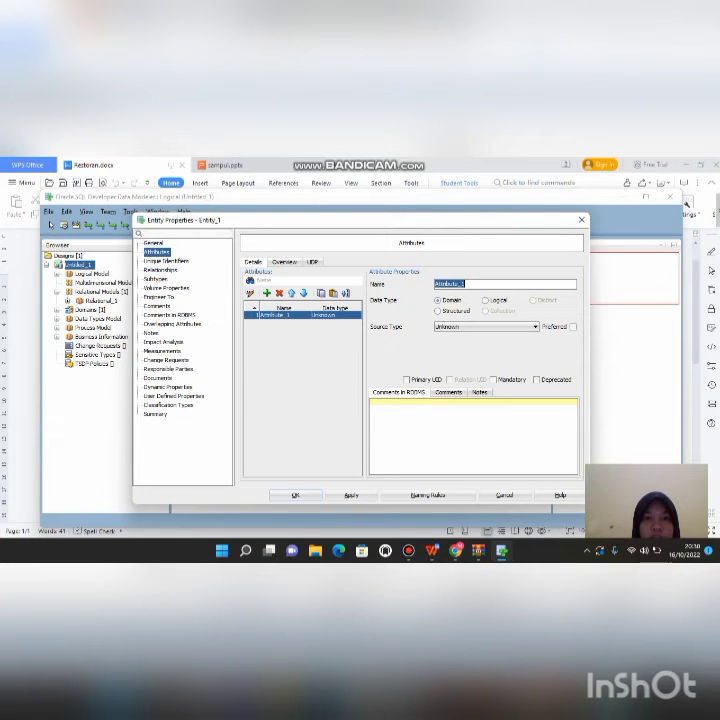
{"action": "key", "text": "BackSpace"}
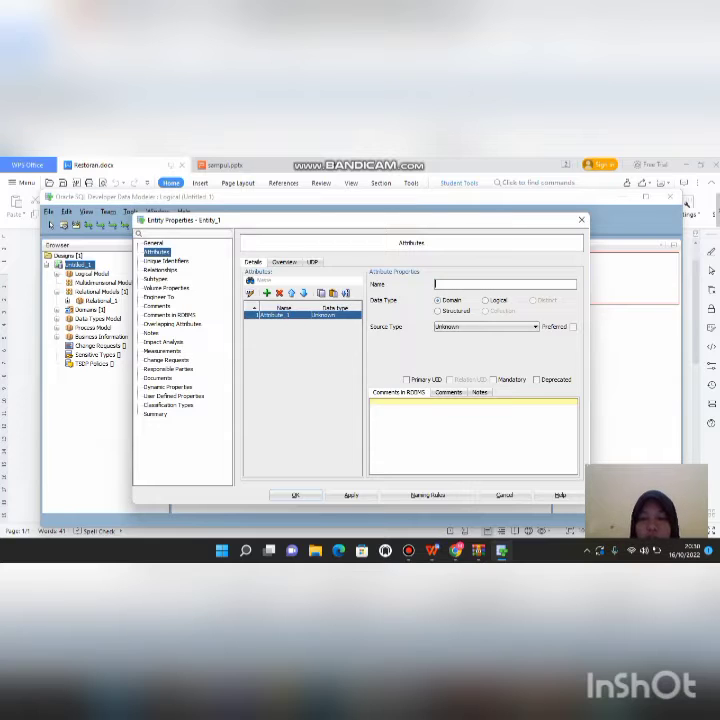
{"action": "type", "text": "-"}
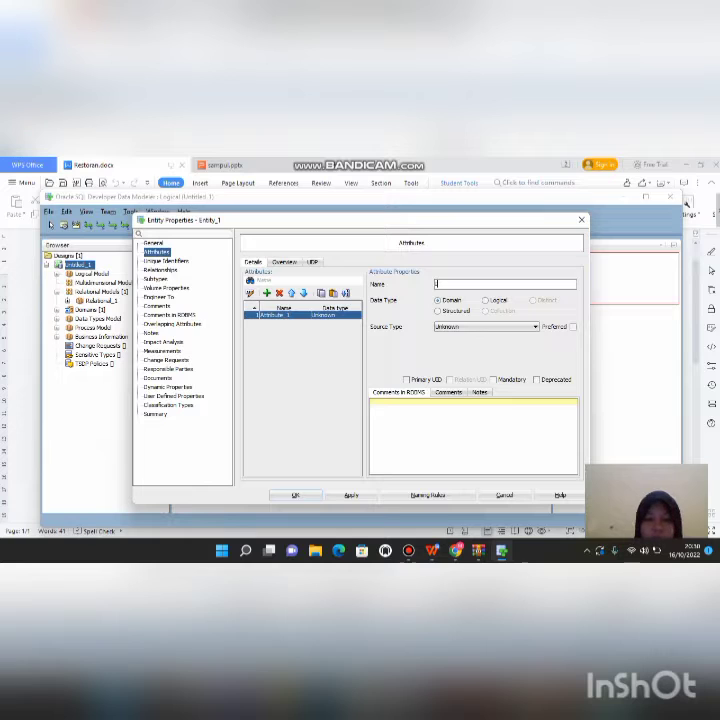
{"action": "type", "text": "d"}
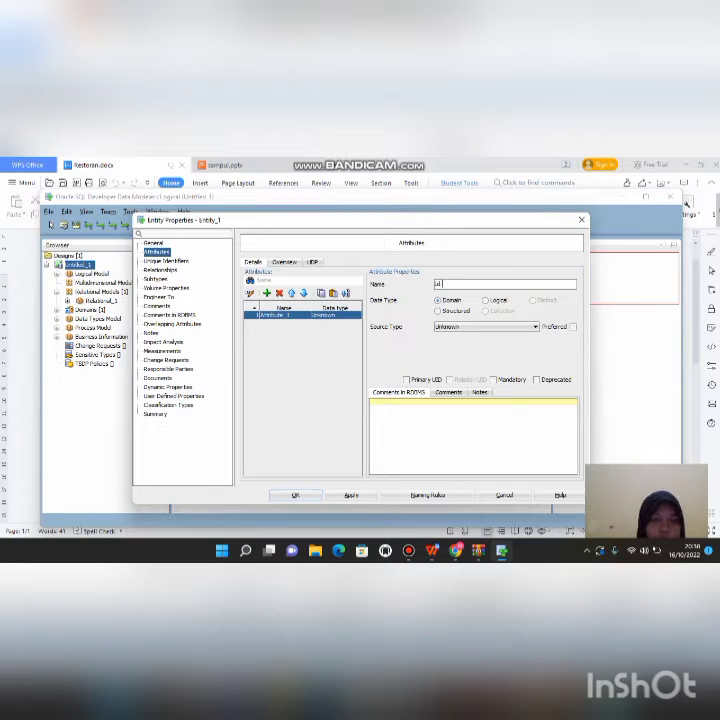
{"action": "type", "text": "_natoran"}
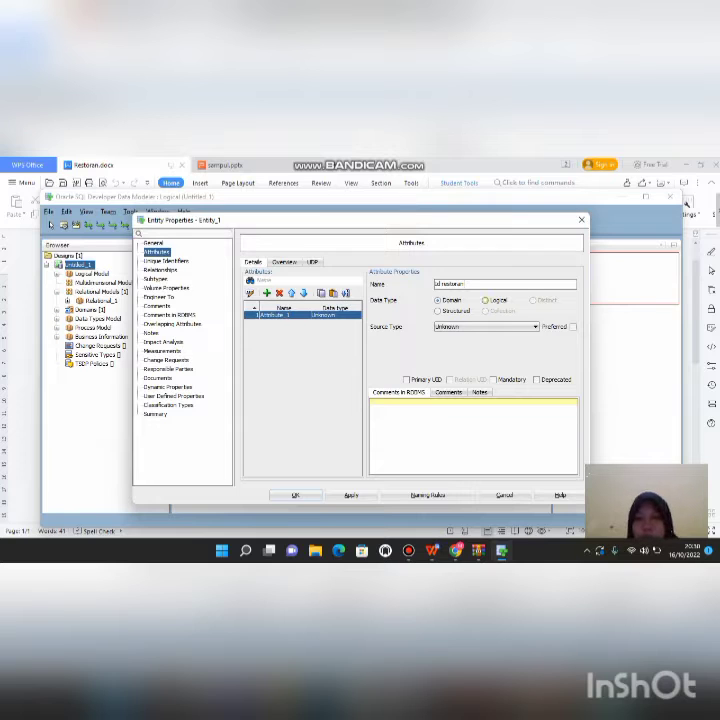
- Give Id restoran the logical type VARCHAR with size 10, make it the primary UID, and apply the changes
{"action": "left_click", "coordinate": [485, 300]}
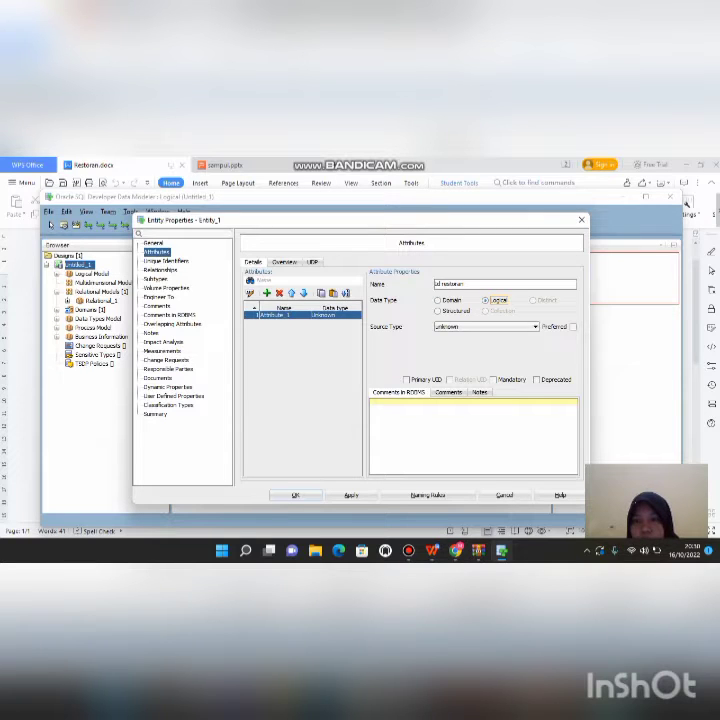
{"action": "left_click", "coordinate": [535, 327]}
{"action": "scroll", "coordinate": [485, 415], "scroll_direction": "down", "scroll_amount": 8}
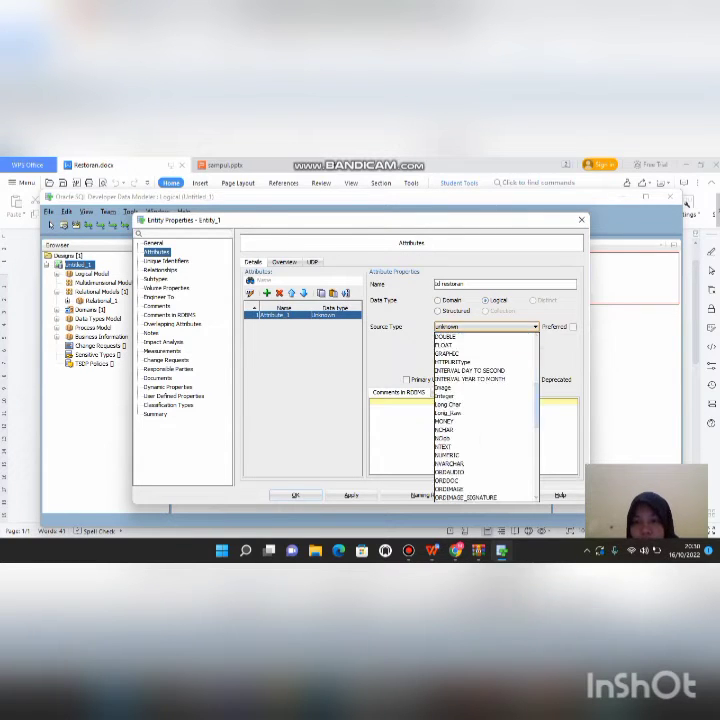
{"action": "scroll", "coordinate": [485, 415], "scroll_direction": "down", "scroll_amount": 3}
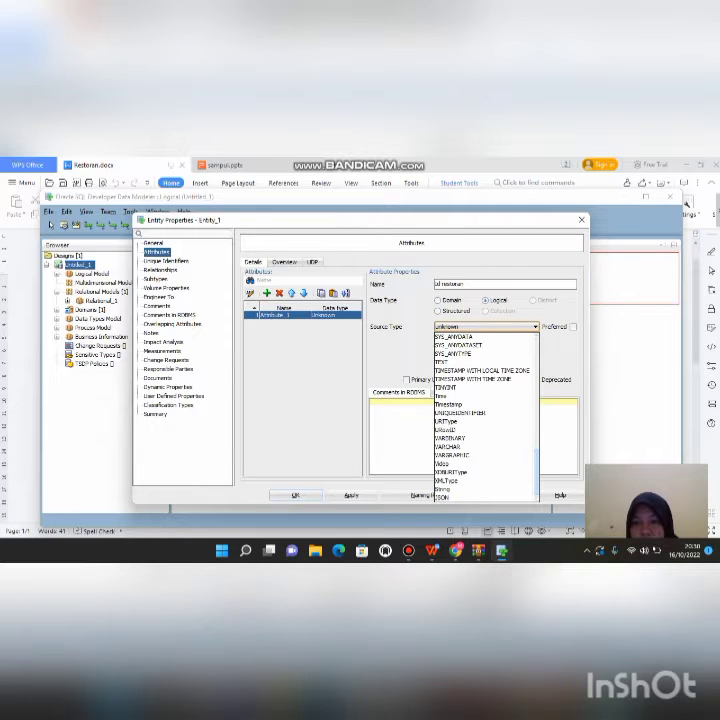
{"action": "left_click", "coordinate": [460, 446]}
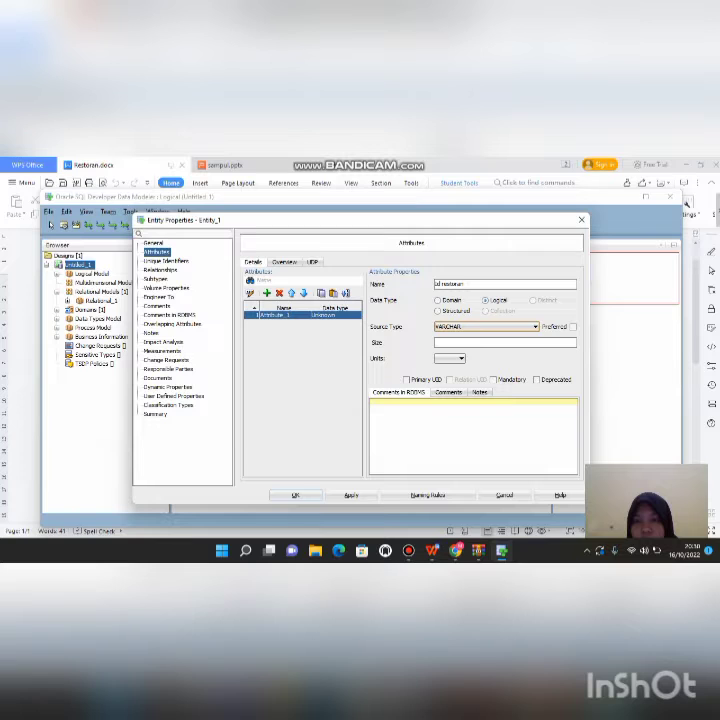
{"action": "left_click", "coordinate": [480, 343]}
{"action": "type", "text": "50"}
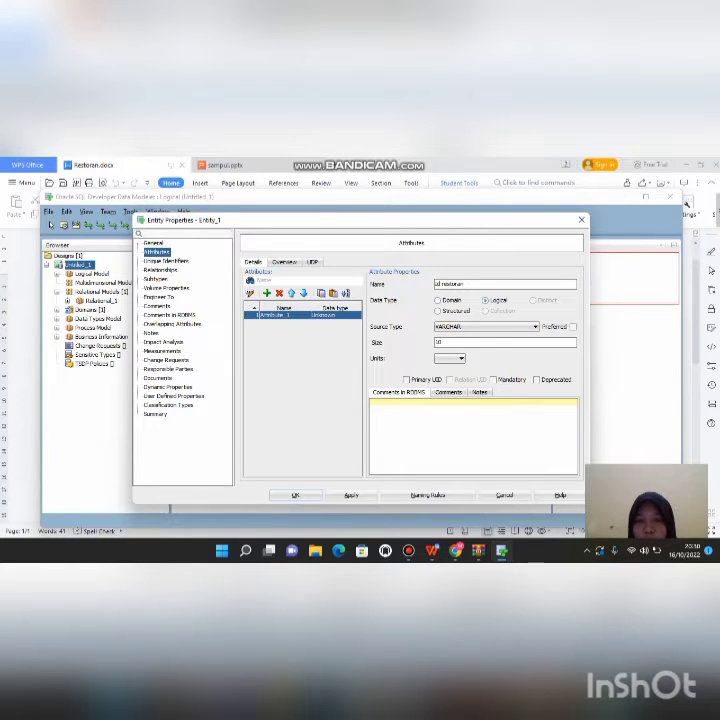
{"action": "left_click", "coordinate": [407, 380]}
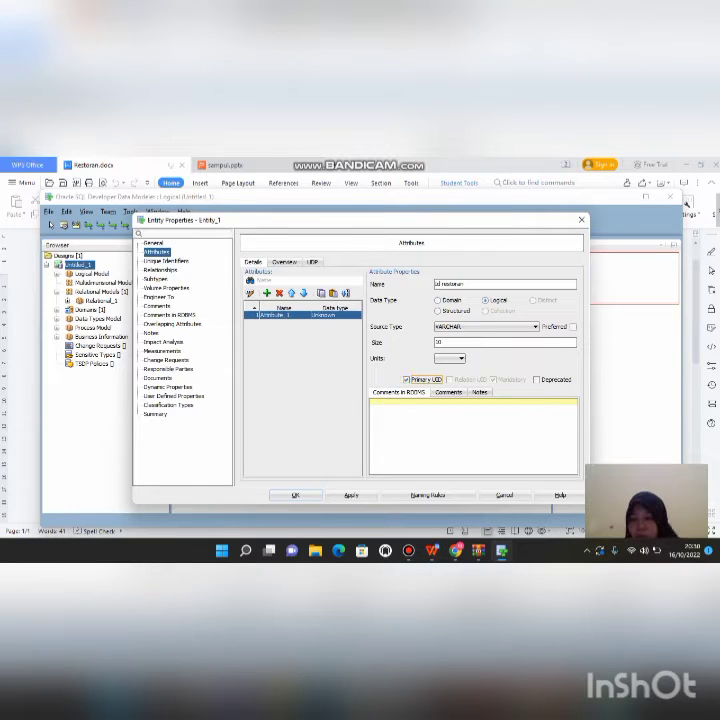
{"action": "left_click", "coordinate": [351, 495]}
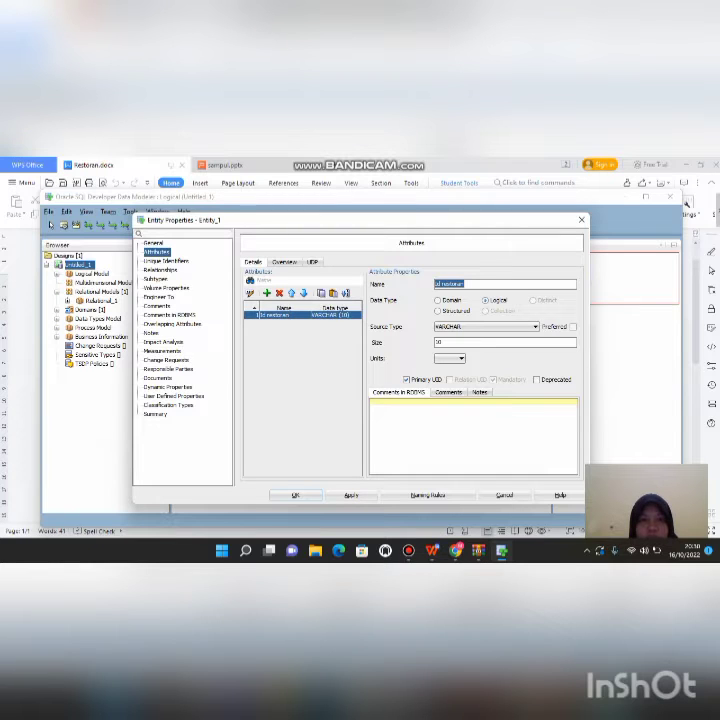
- Add a second attribute named "Nama restoran" to the Restoran entity
{"action": "left_click", "coordinate": [267, 293]}
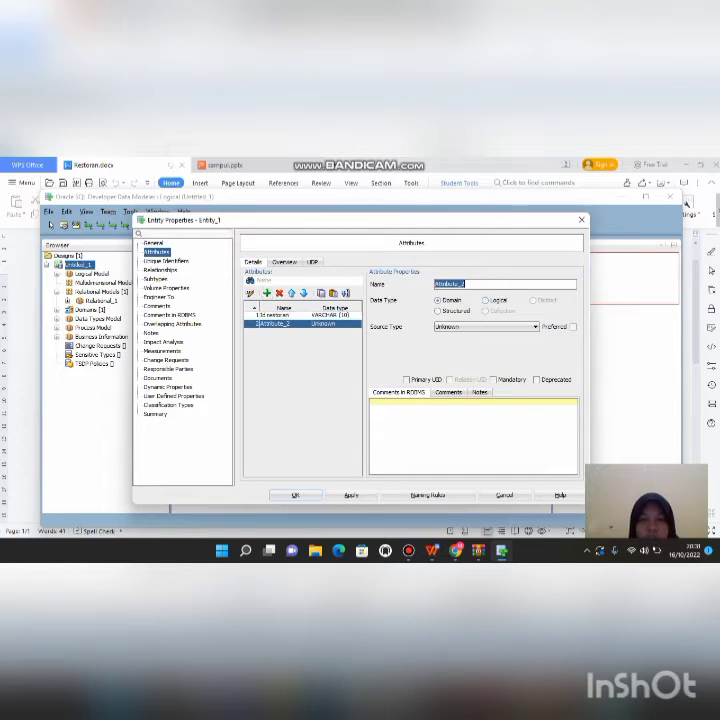
{"action": "key", "text": "BackSpace"}
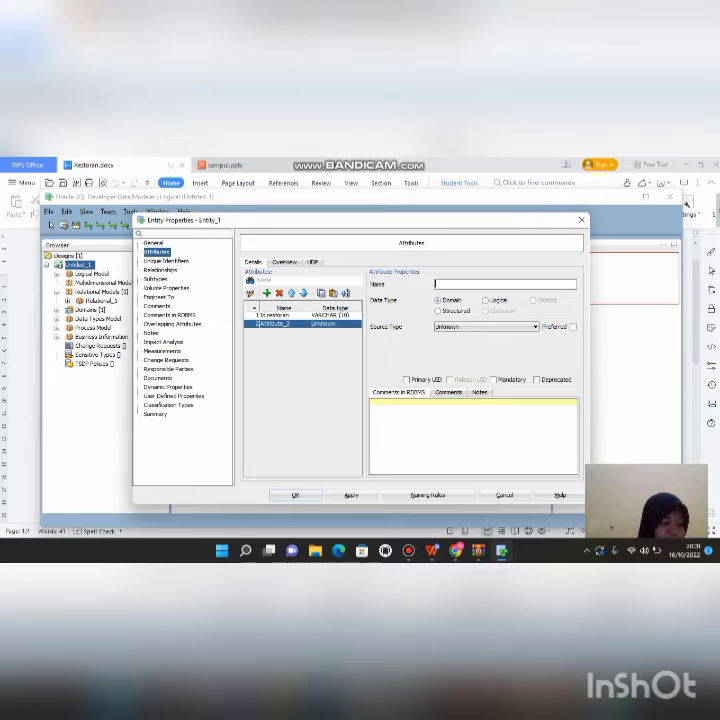
{"action": "type", "text": "Nama "}
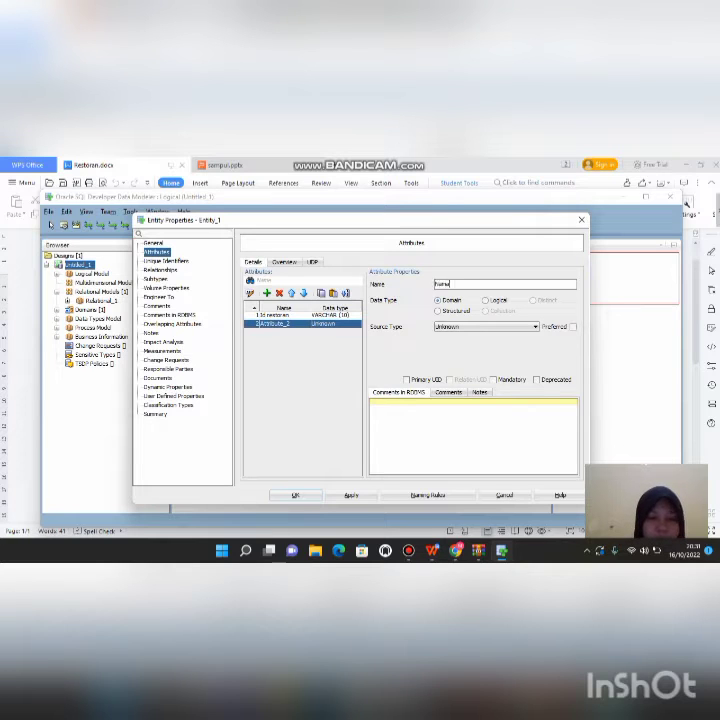
{"action": "type", "text": "restoran"}
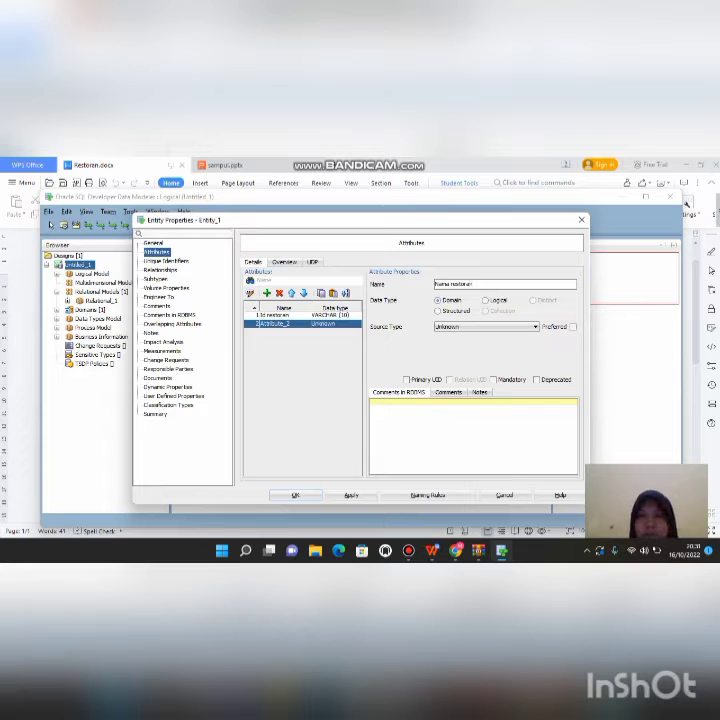
- Give Nama restoran the logical type VARCHAR with size 15, make it mandatory, and apply the changes
{"action": "left_click", "coordinate": [486, 300]}
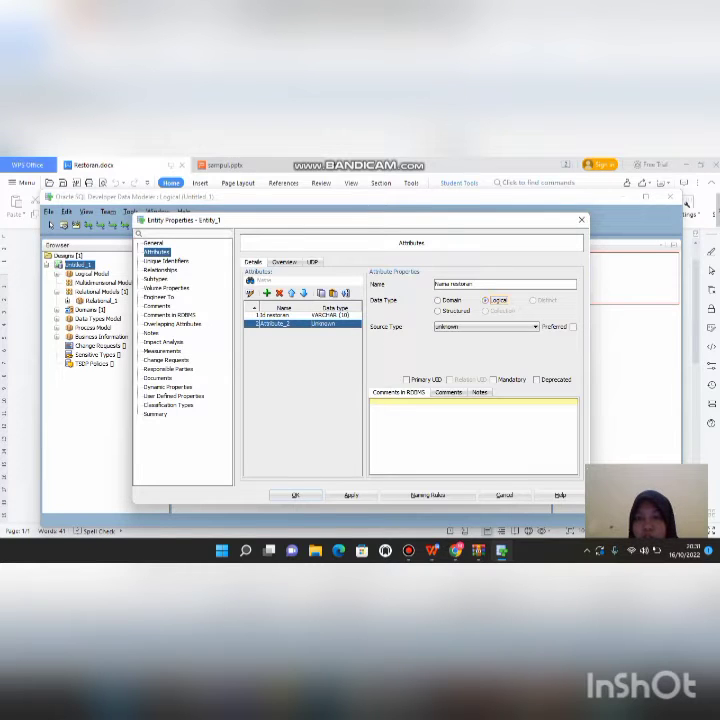
{"action": "left_click", "coordinate": [490, 326]}
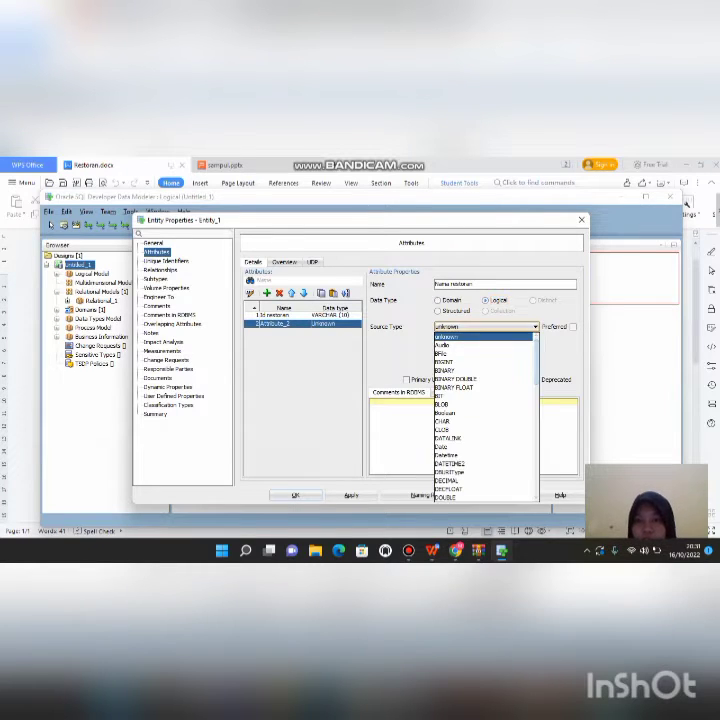
{"action": "scroll", "coordinate": [485, 416], "scroll_direction": "down", "scroll_amount": 7}
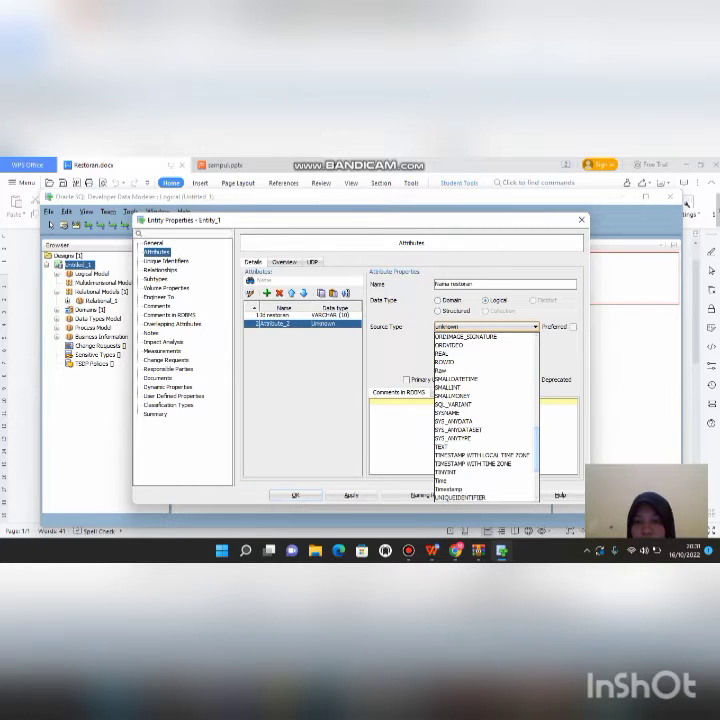
{"action": "left_click", "coordinate": [537, 486]}
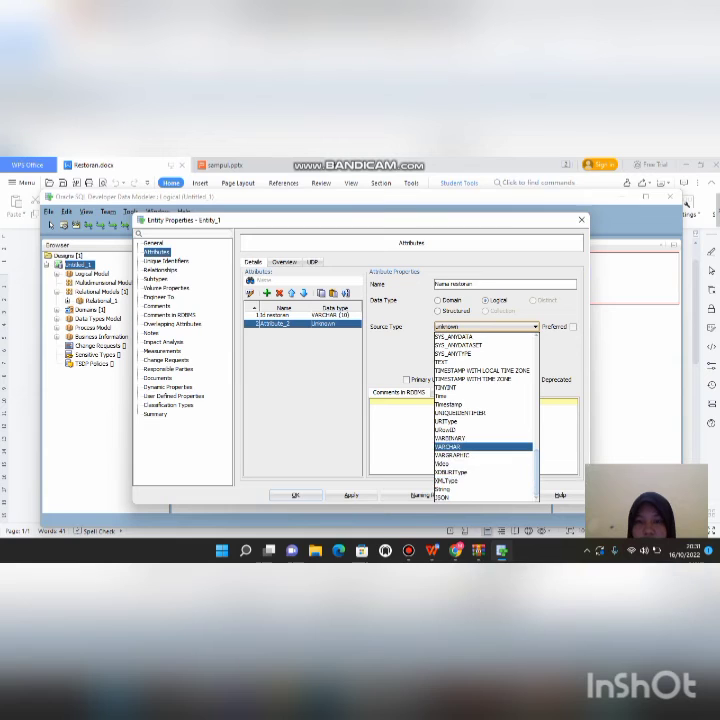
{"action": "left_click", "coordinate": [475, 446]}
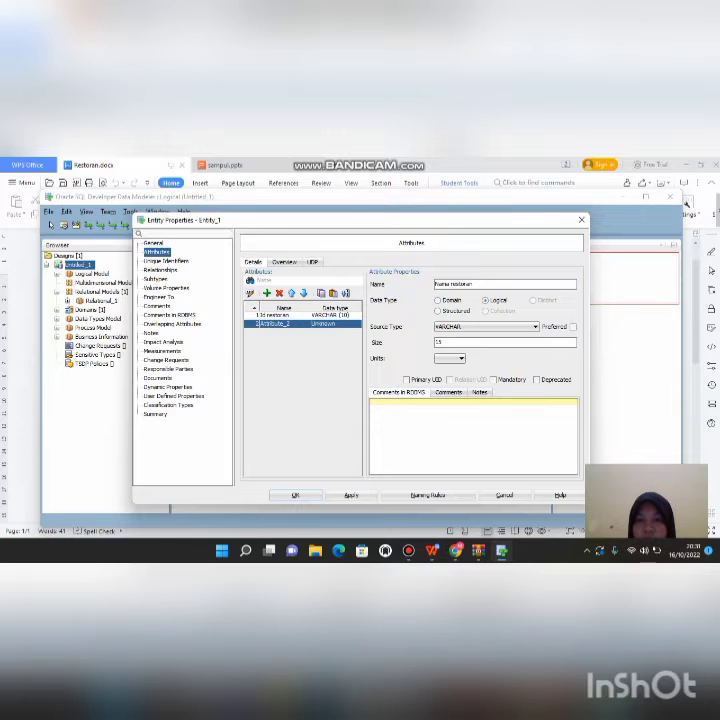
{"action": "left_click", "coordinate": [493, 379]}
{"action": "left_click", "coordinate": [351, 495]}
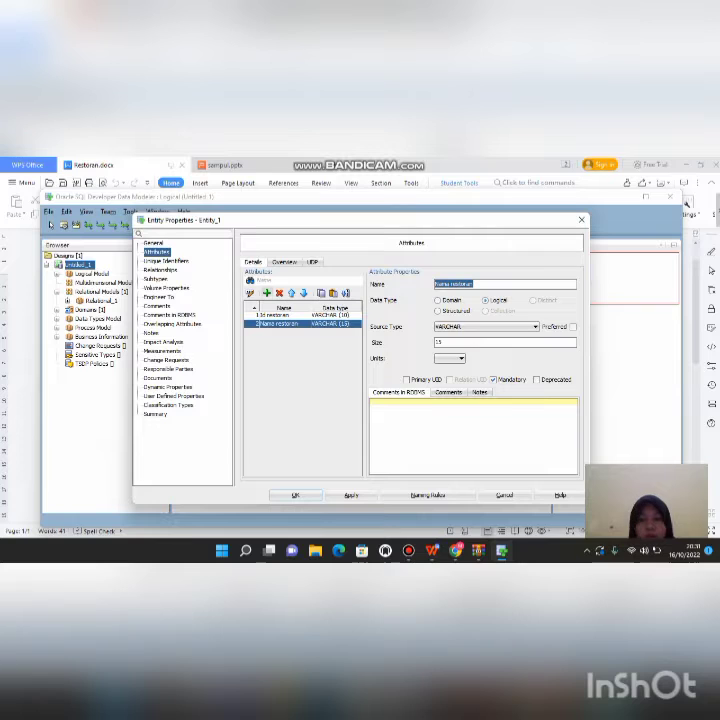
- Add a third attribute named "Alamat restoran" to the Restoran entity
{"action": "left_click", "coordinate": [267, 293]}
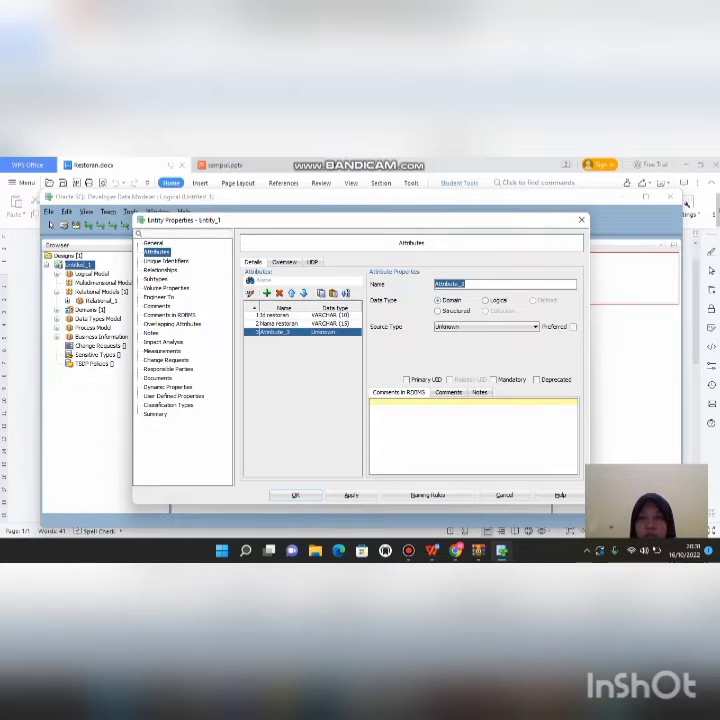
{"action": "key", "text": "BackSpace"}
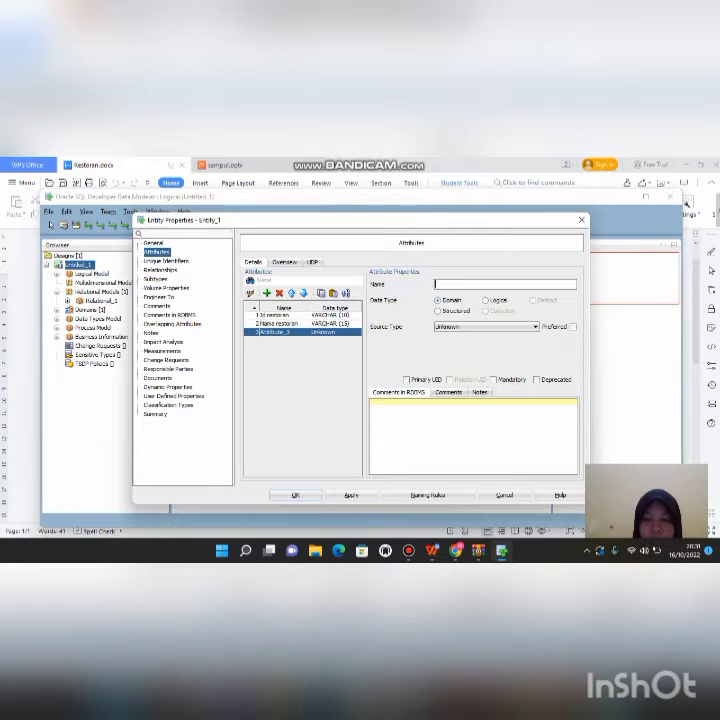
{"action": "type", "text": "Alamat"}
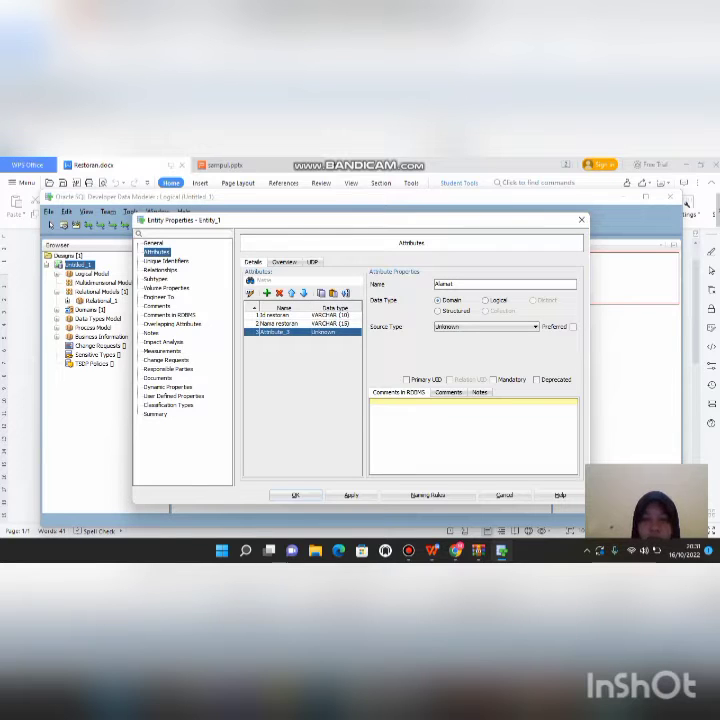
{"action": "type", "text": " restoran"}
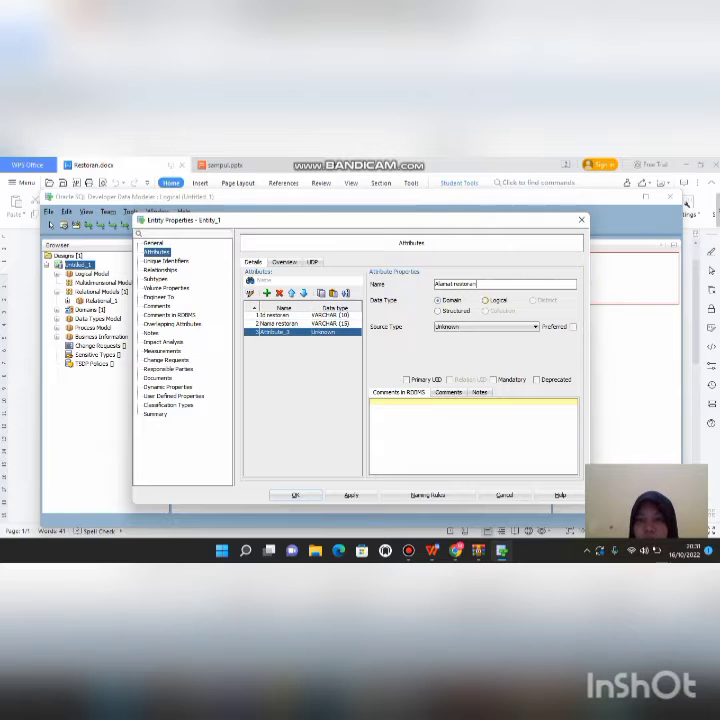
- Give Alamat restoran the logical type VARCHAR with size 15, make it mandatory, and apply the changes
{"action": "left_click", "coordinate": [486, 300]}
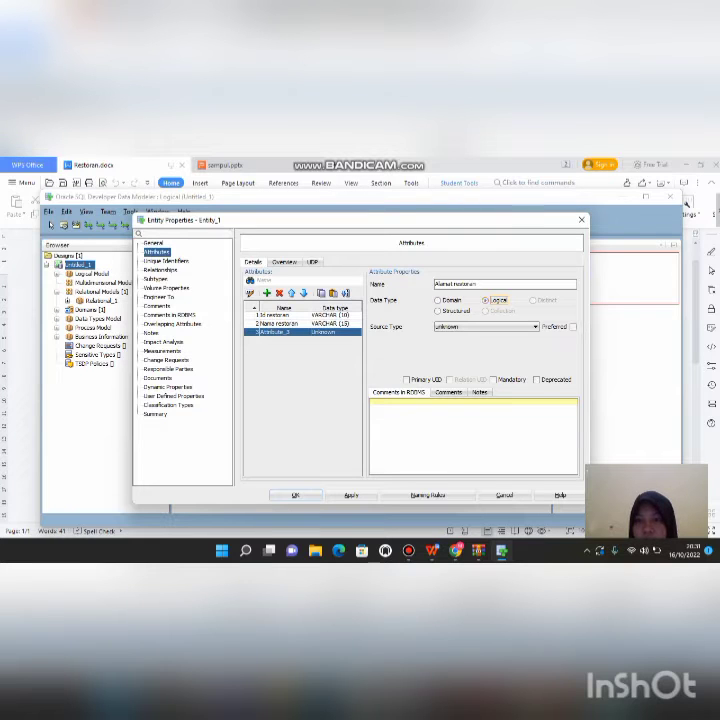
{"action": "left_click", "coordinate": [486, 326]}
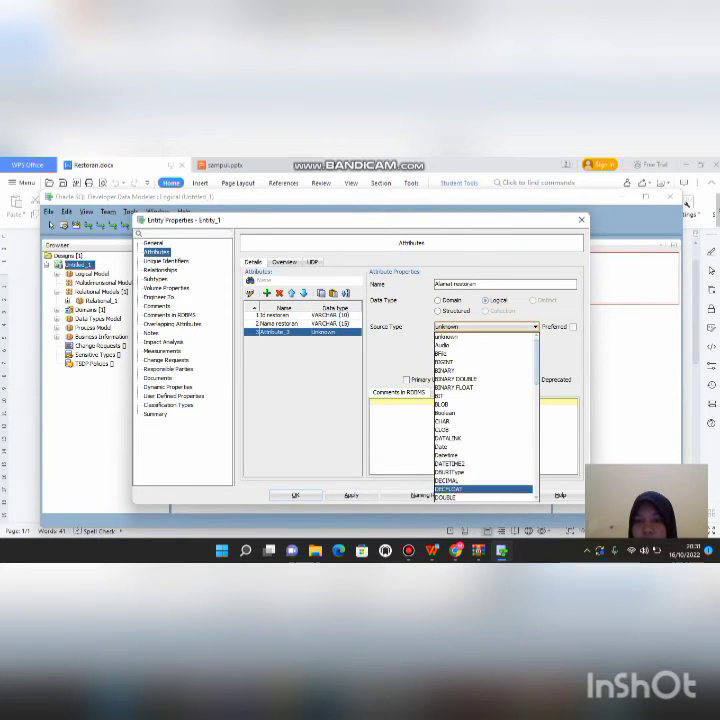
{"action": "scroll", "coordinate": [485, 488], "scroll_direction": "down", "scroll_amount": 10}
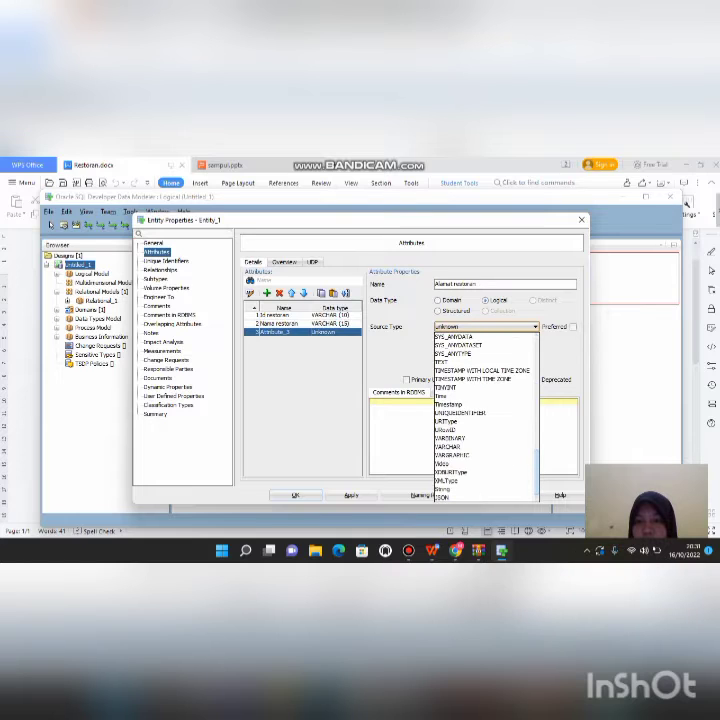
{"action": "left_click", "coordinate": [450, 446]}
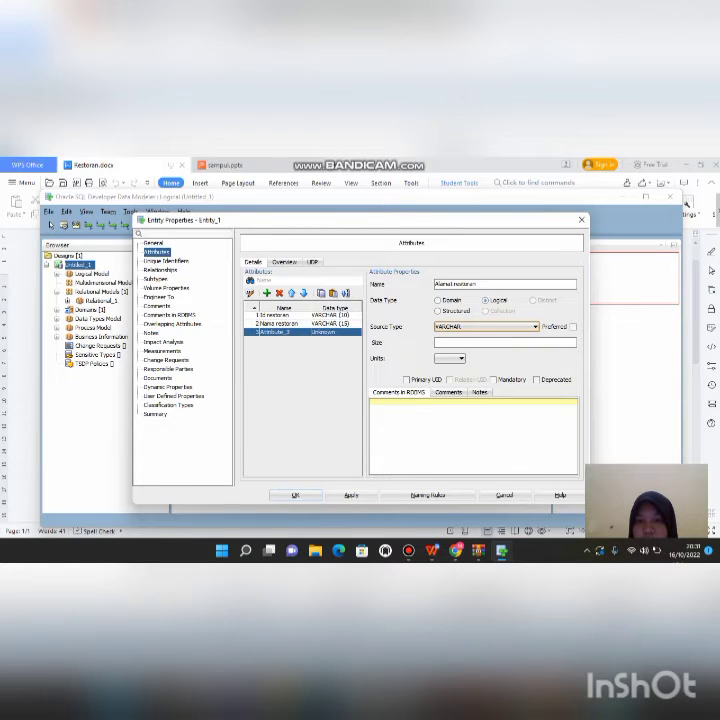
{"action": "left_click", "coordinate": [460, 342]}
{"action": "type", "text": "15"}
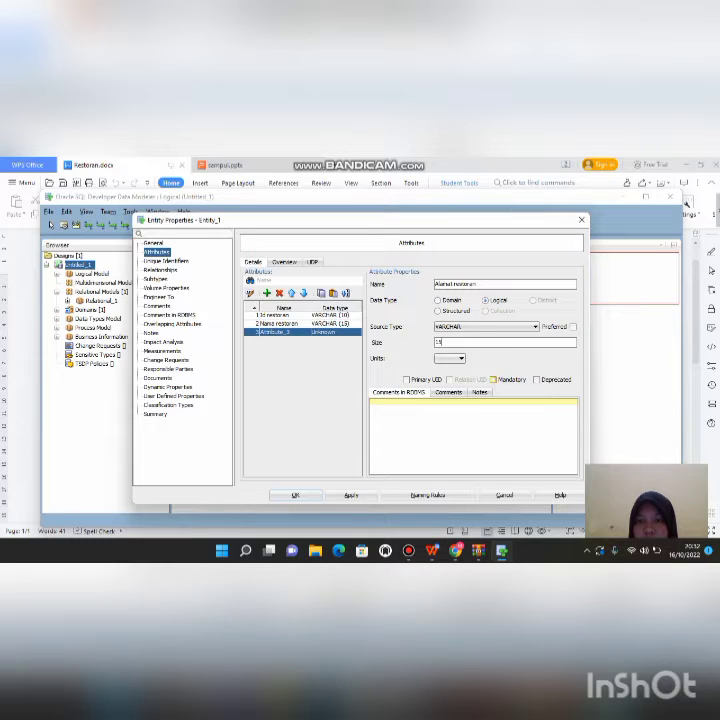
{"action": "left_click", "coordinate": [493, 379]}
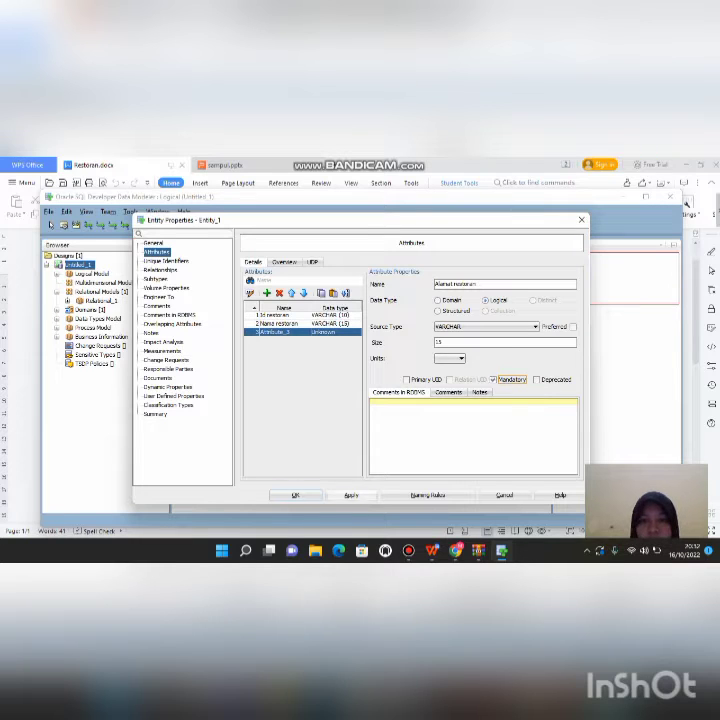
{"action": "left_click", "coordinate": [351, 495]}
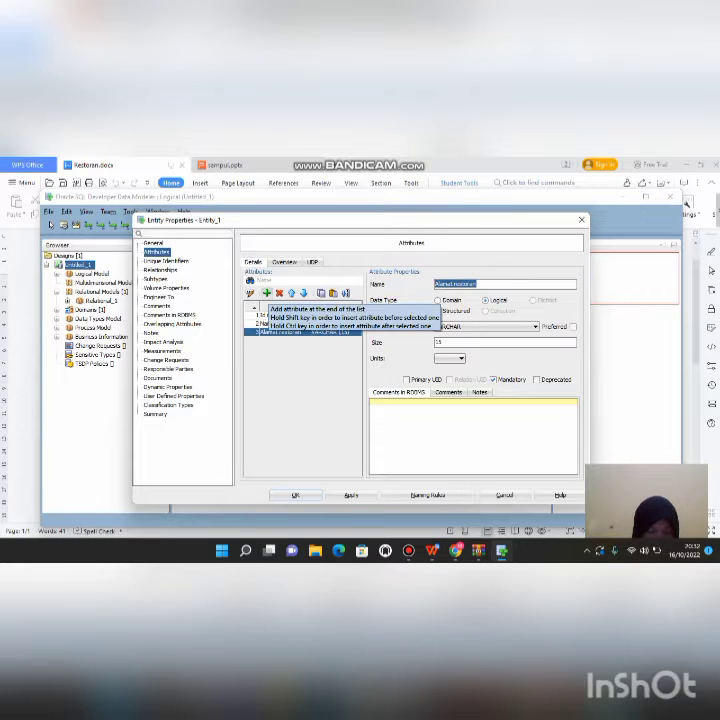
- Add a fourth attribute named "No telepon" to the Restoran entity
{"action": "left_click", "coordinate": [267, 293]}
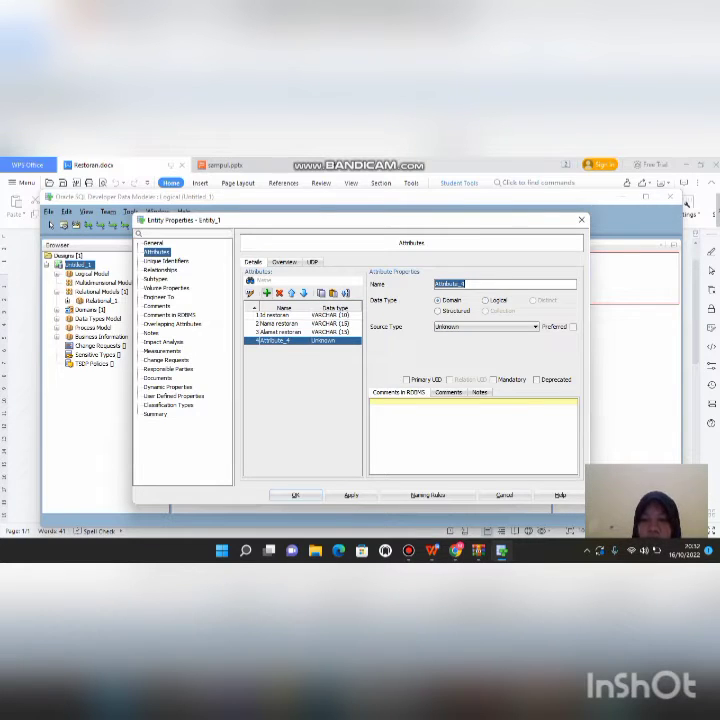
{"action": "key", "text": "BackSpace"}
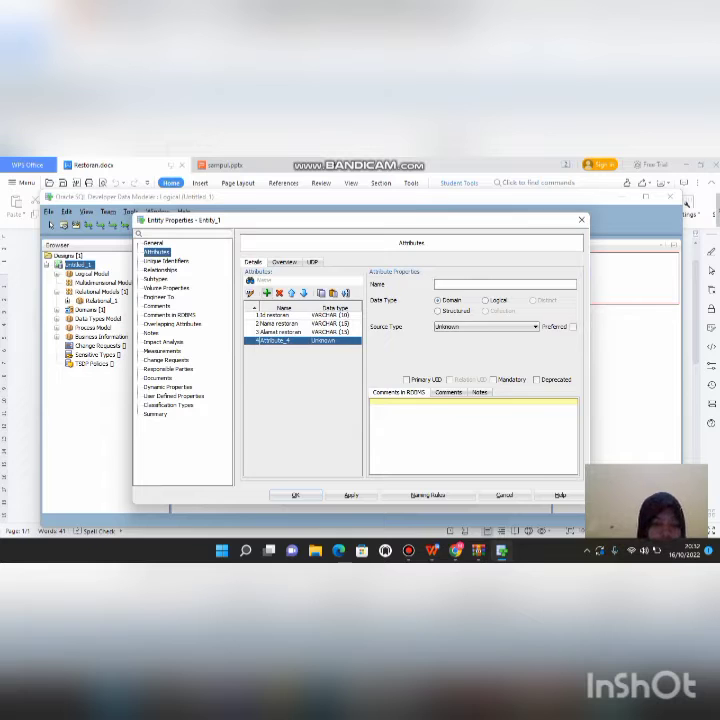
{"action": "type", "text": "No"}
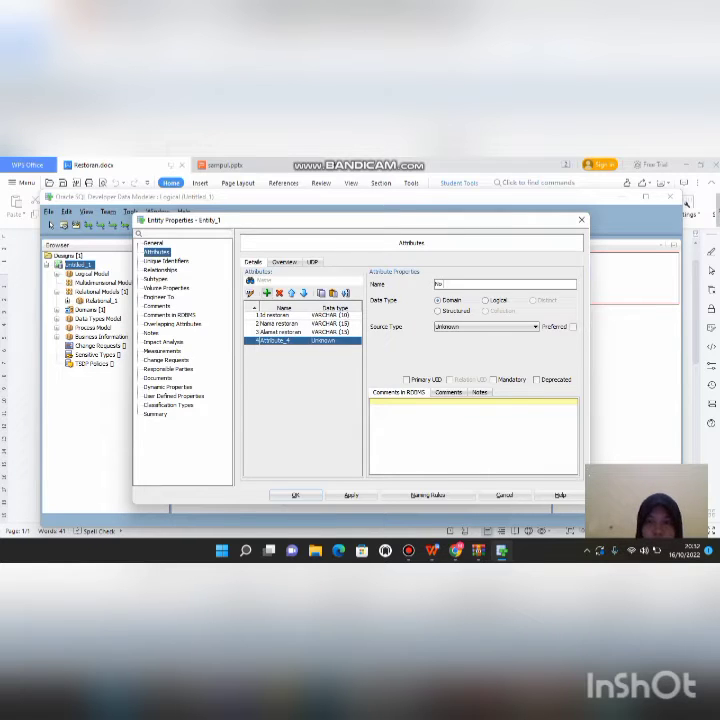
{"action": "type", "text": " telp"}
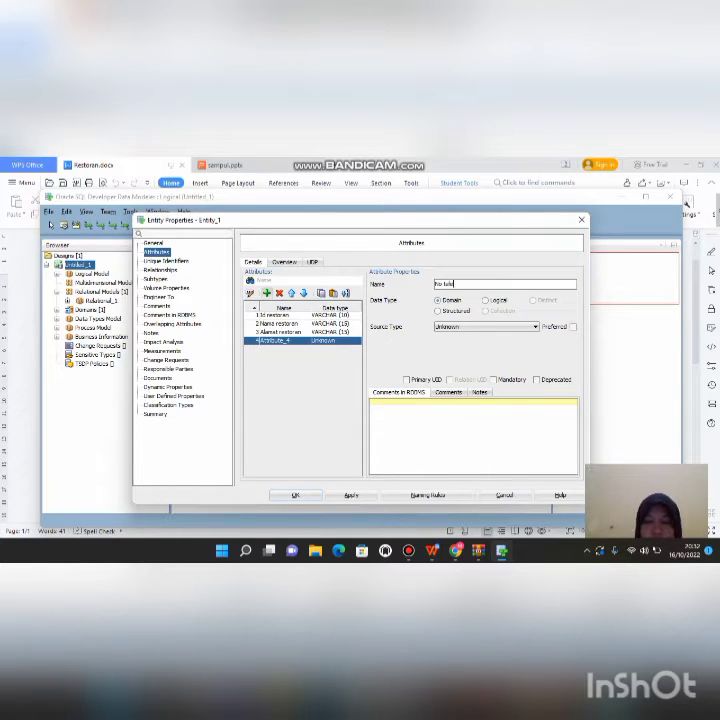
{"action": "type", "text": "on"}
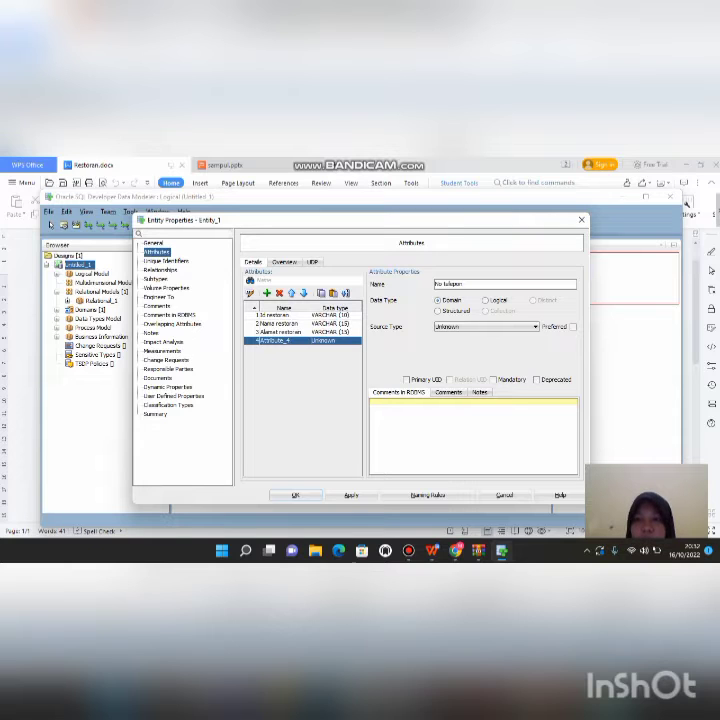
- Give No telepon the logical type Integer, make it mandatory, and save the Restoran entity's properties
{"action": "left_click", "coordinate": [485, 300]}
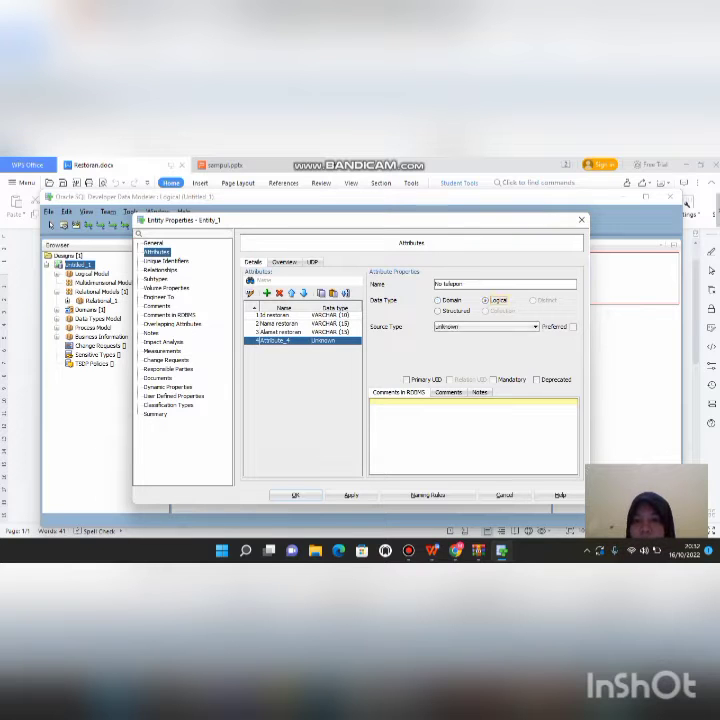
{"action": "left_click", "coordinate": [535, 326]}
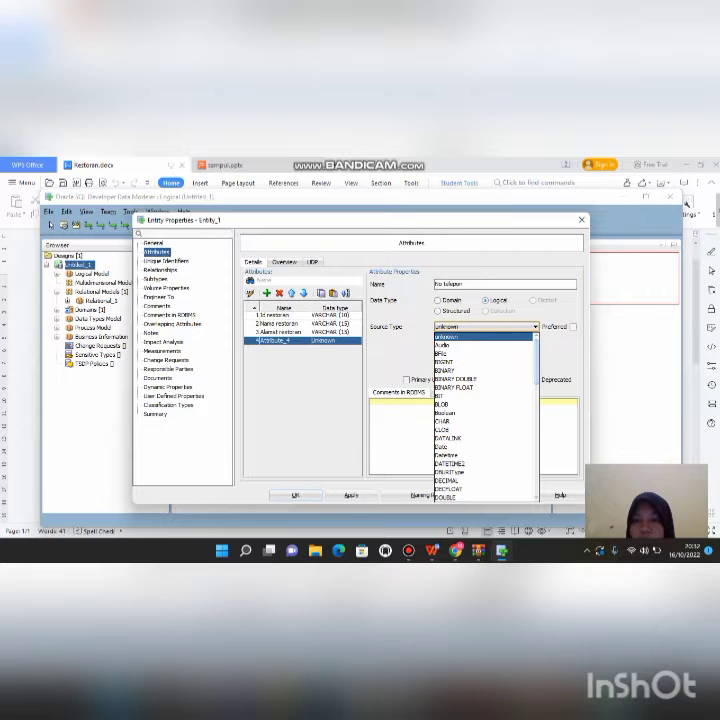
{"action": "scroll", "coordinate": [485, 415], "scroll_direction": "down", "scroll_amount": 10}
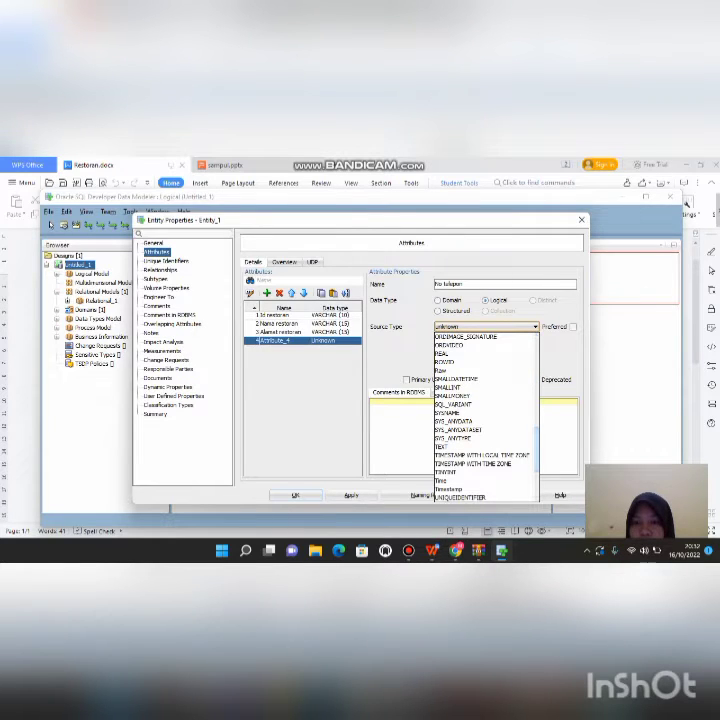
{"action": "scroll", "coordinate": [485, 415], "scroll_direction": "down", "scroll_amount": 3}
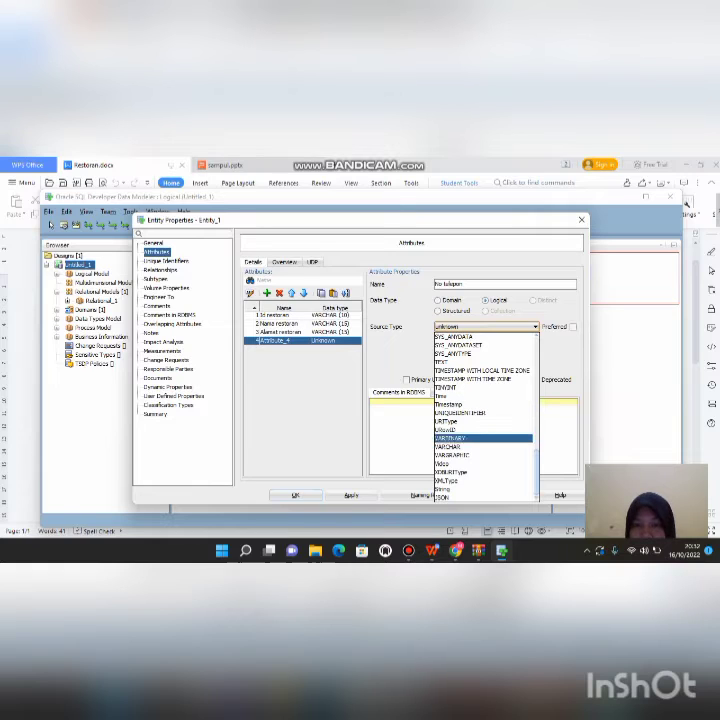
{"action": "scroll", "coordinate": [485, 415], "scroll_direction": "up", "scroll_amount": 5}
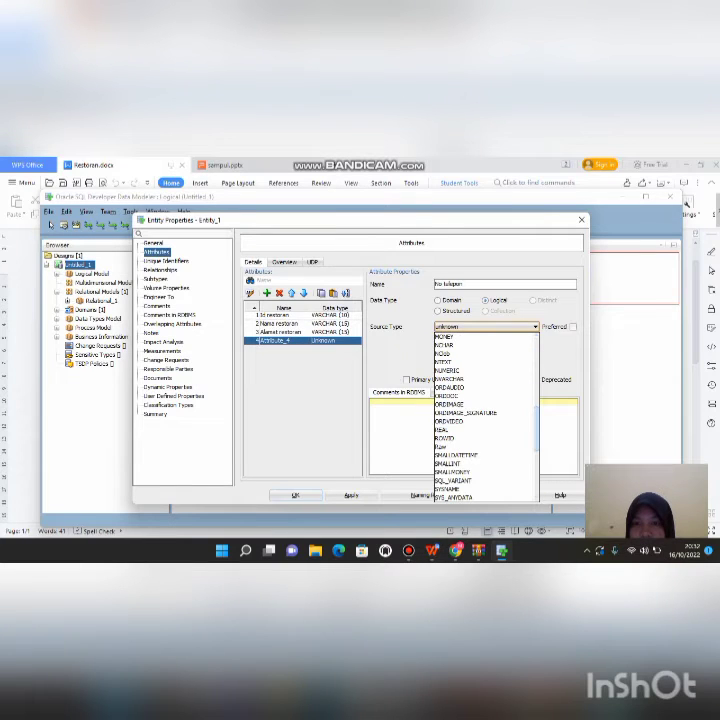
{"action": "scroll", "coordinate": [485, 415], "scroll_direction": "up", "scroll_amount": 5}
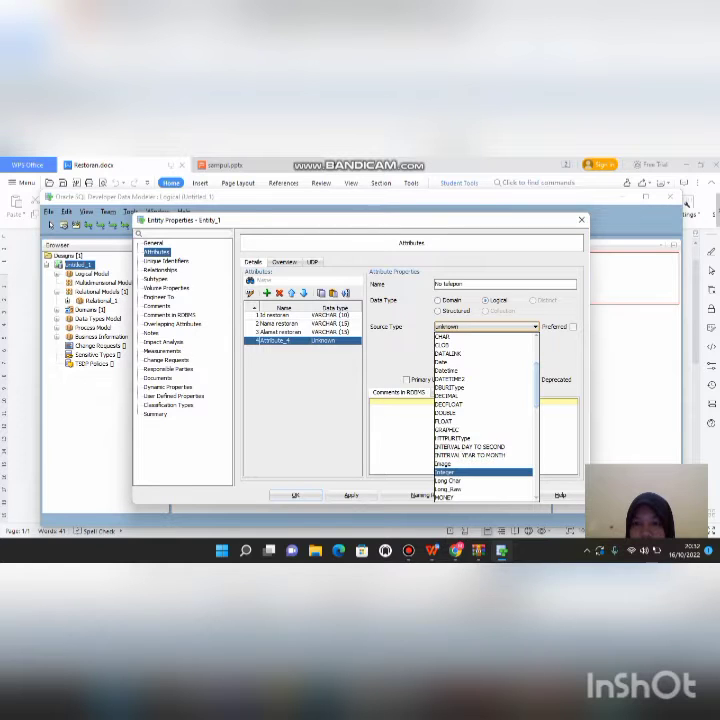
{"action": "left_click", "coordinate": [460, 472]}
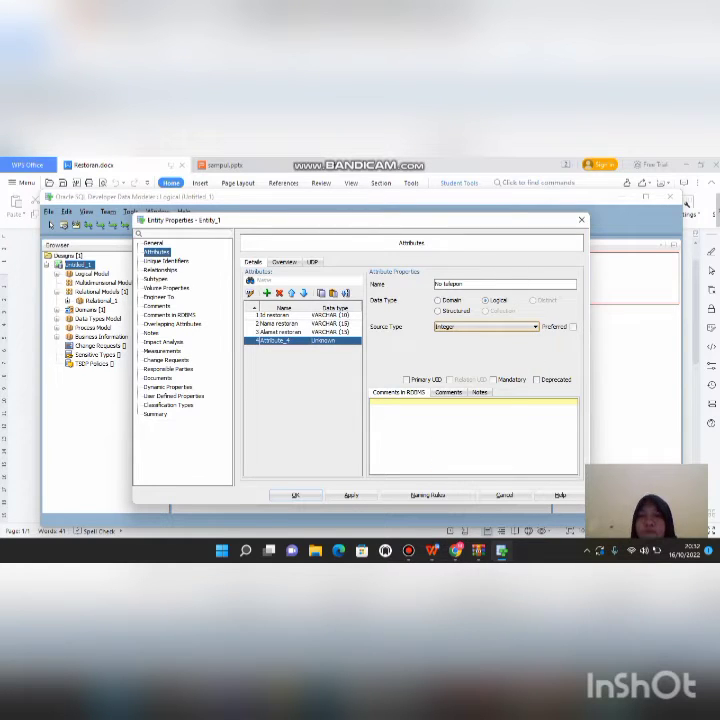
{"action": "left_click", "coordinate": [494, 380]}
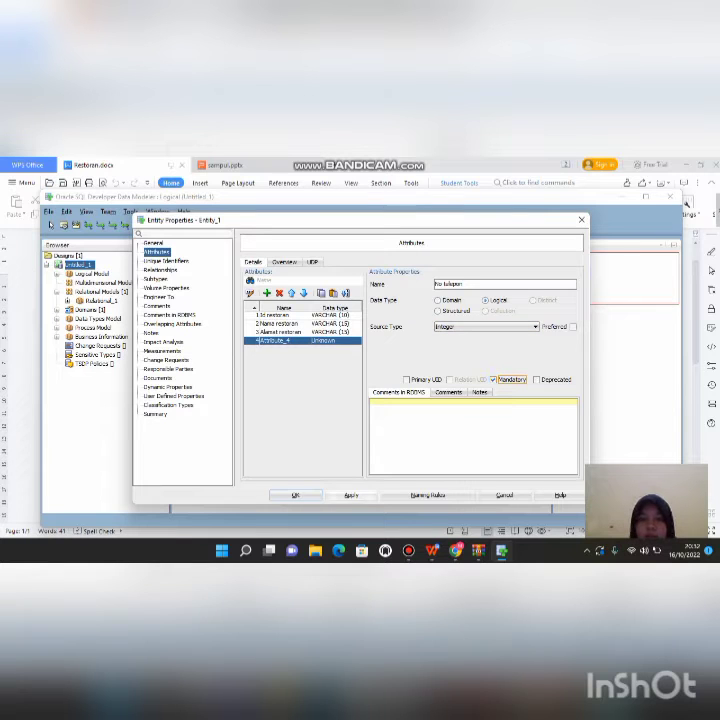
{"action": "left_click", "coordinate": [351, 495]}
{"action": "left_click", "coordinate": [296, 495]}
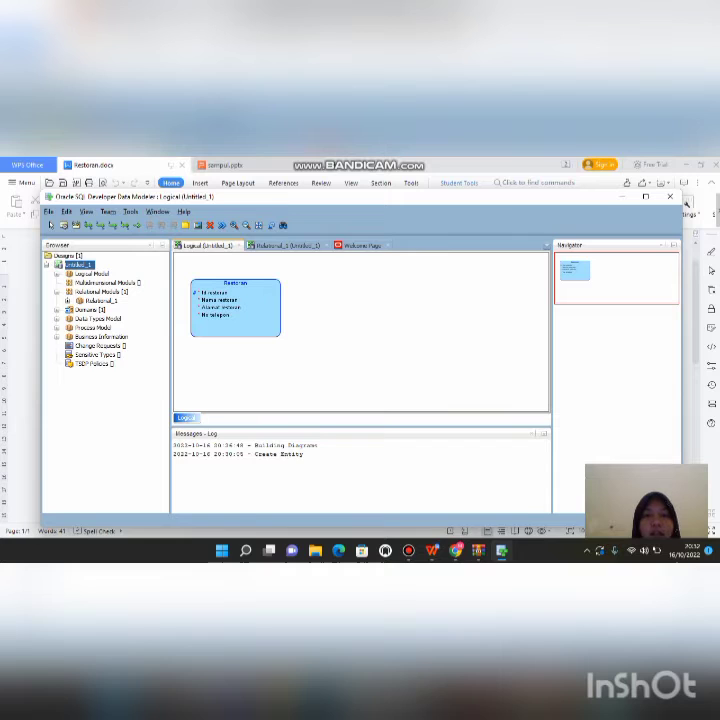
- Create a second entity beside Restoran in the logical diagram and name it "Karyawan"
{"action": "left_click", "coordinate": [322, 289]}
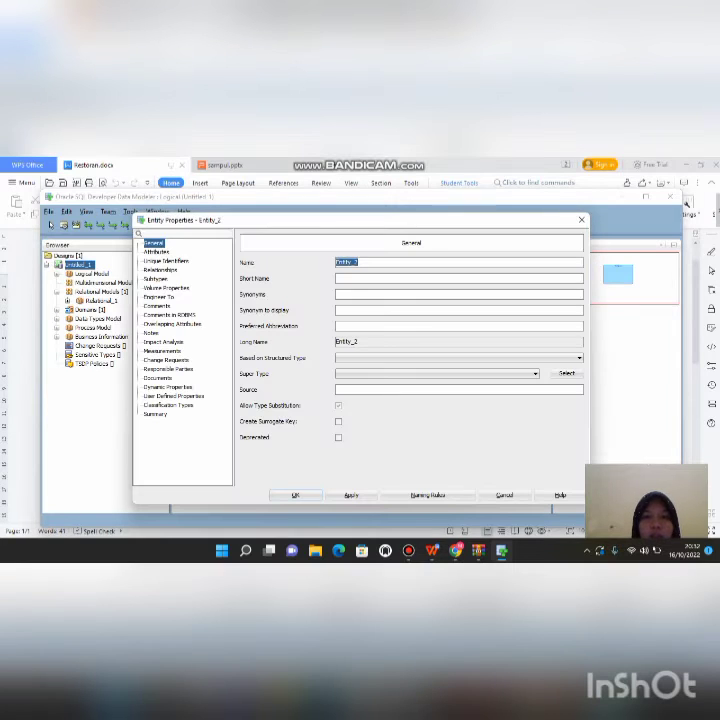
{"action": "key", "text": "BackSpace"}
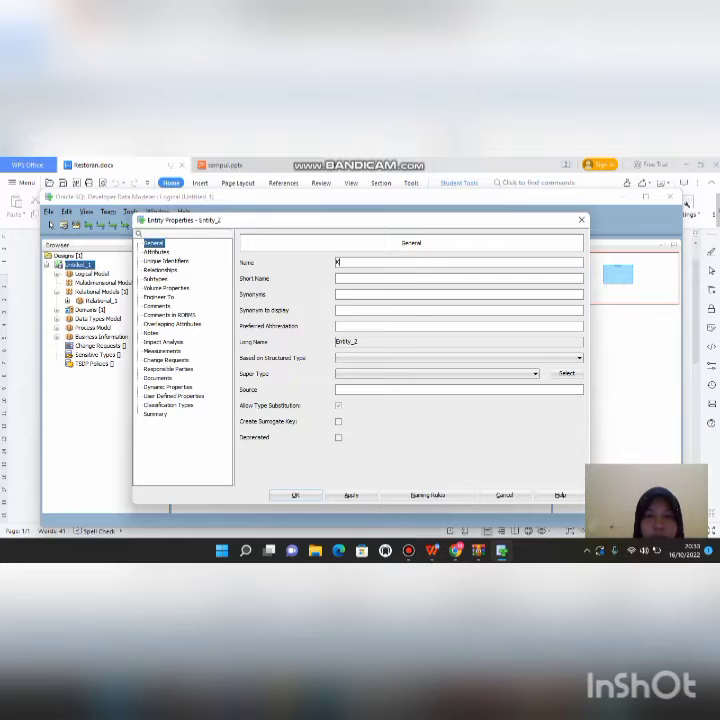
{"action": "type", "text": "Karyawan"}
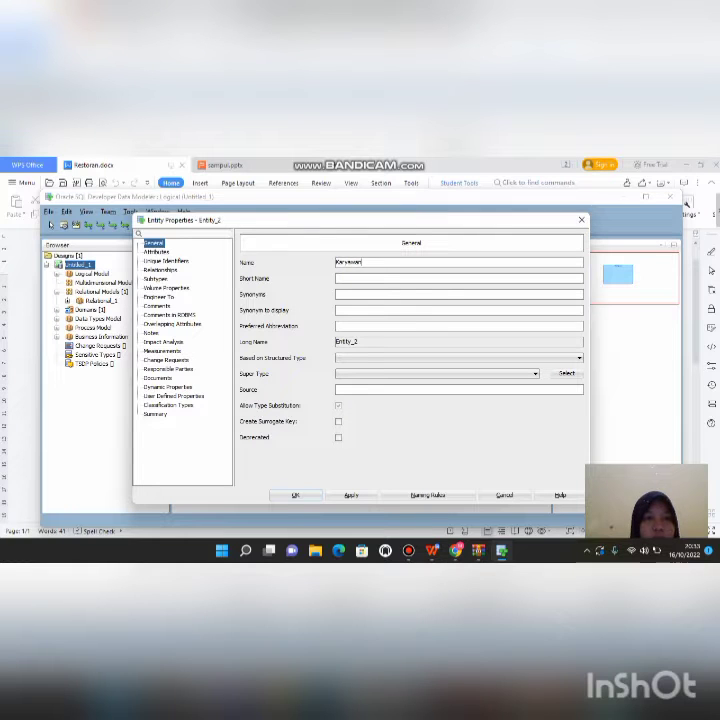
- Add a first attribute named "Id karyawan" to the Karyawan entity
{"action": "left_click", "coordinate": [156, 252]}
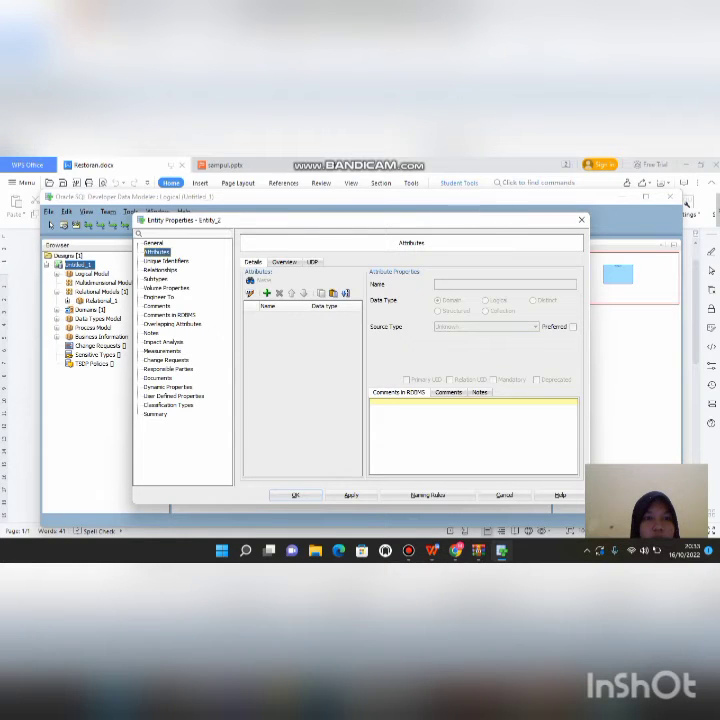
{"action": "left_click", "coordinate": [266, 292]}
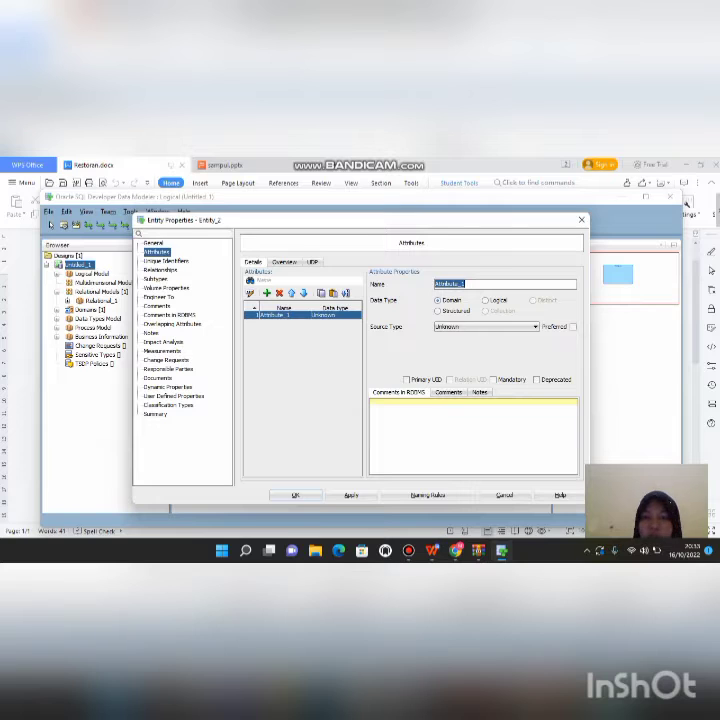
{"action": "key", "text": "BackSpace"}
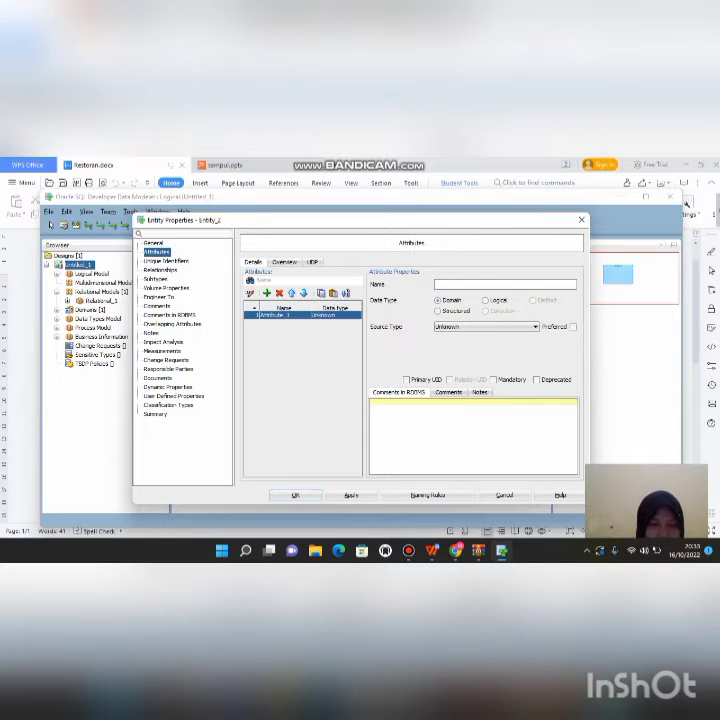
{"action": "type", "text": "id_k"}
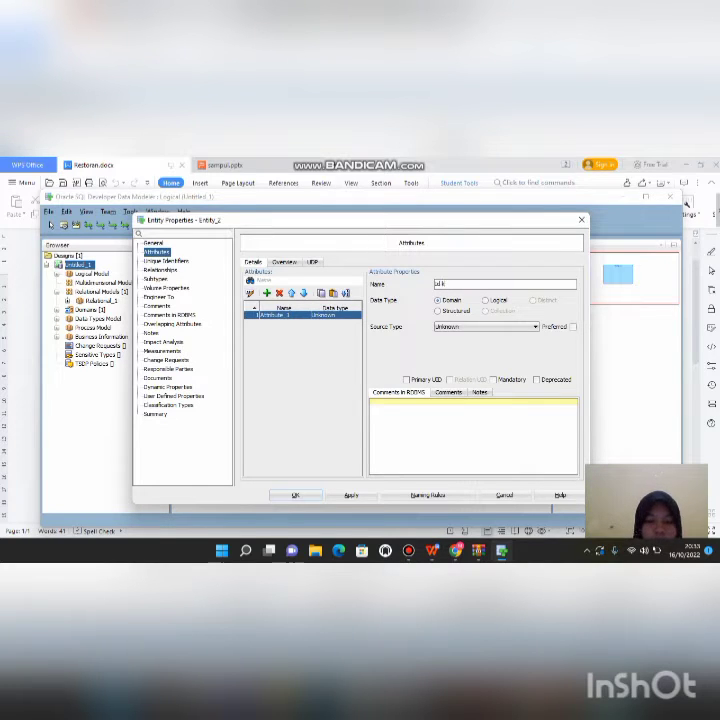
{"action": "type", "text": "aryawan"}
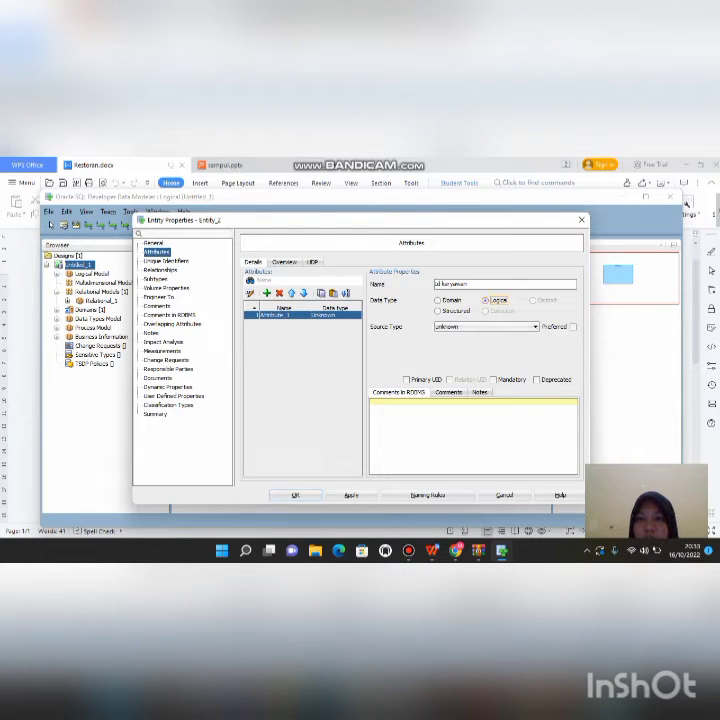
- Give Id karyawan the logical type VARCHAR, make it the primary UID, and apply the changes
{"action": "left_click", "coordinate": [535, 327]}
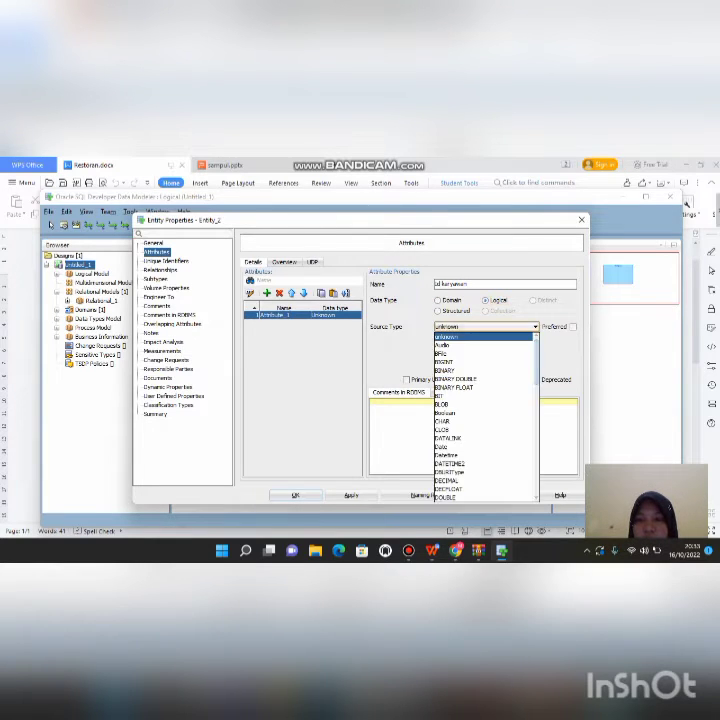
{"action": "scroll", "coordinate": [485, 415], "scroll_direction": "down", "scroll_amount": 6}
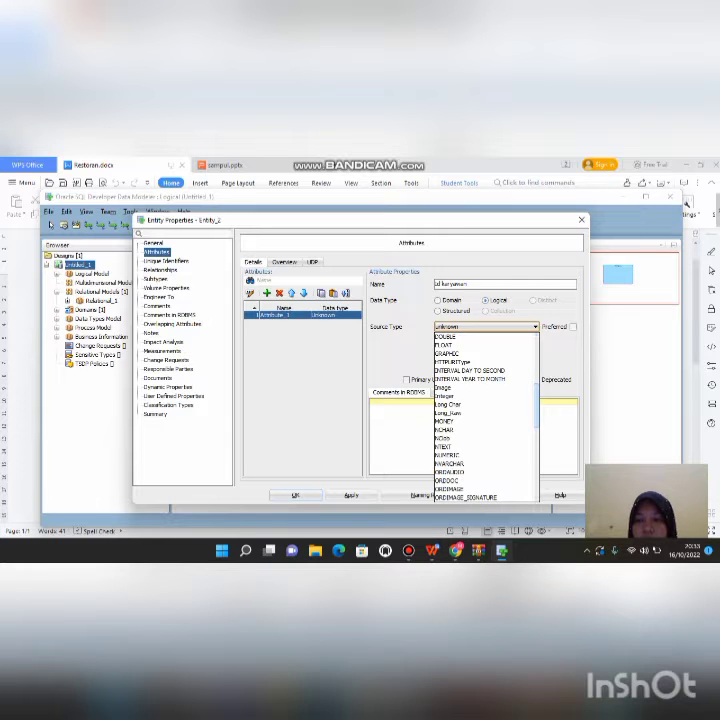
{"action": "scroll", "coordinate": [485, 415], "scroll_direction": "down", "scroll_amount": 6}
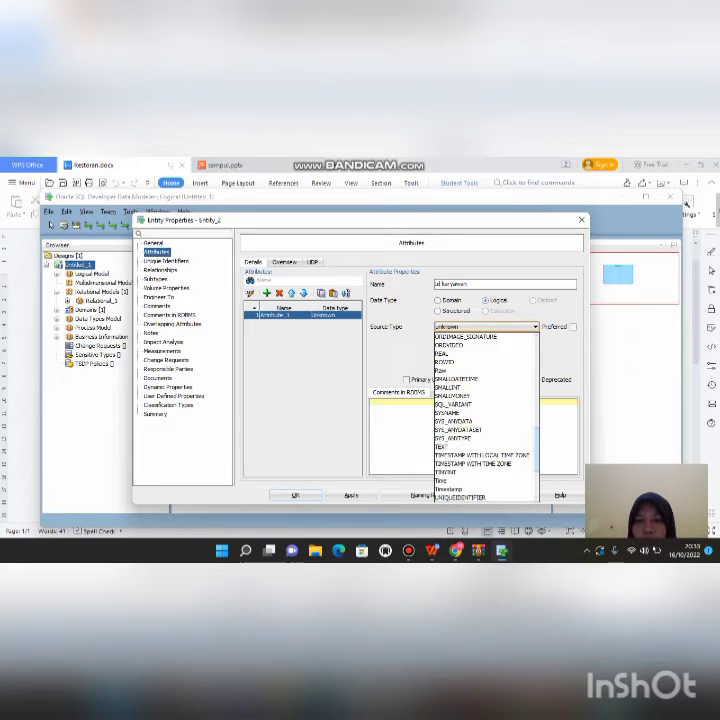
{"action": "left_click", "coordinate": [537, 486]}
{"action": "left_click", "coordinate": [471, 447]}
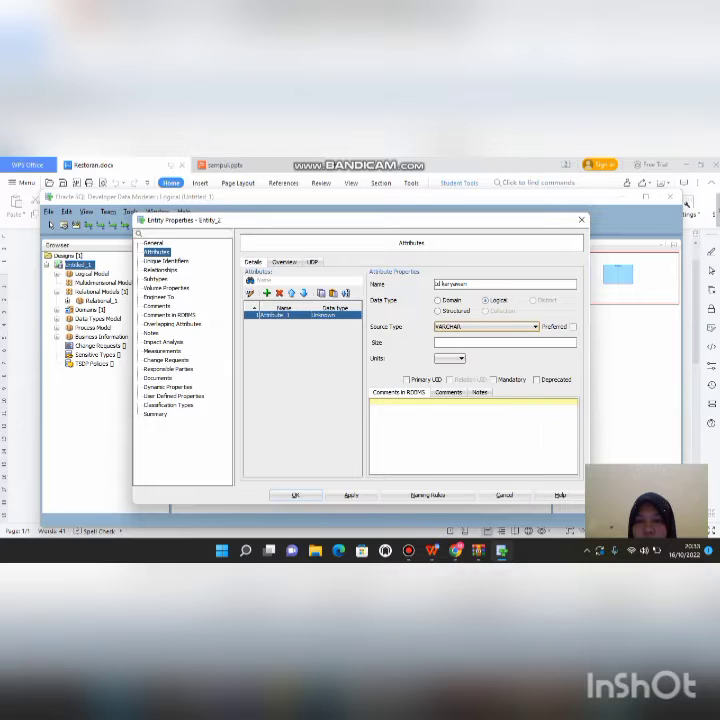
{"action": "left_click", "coordinate": [407, 380]}
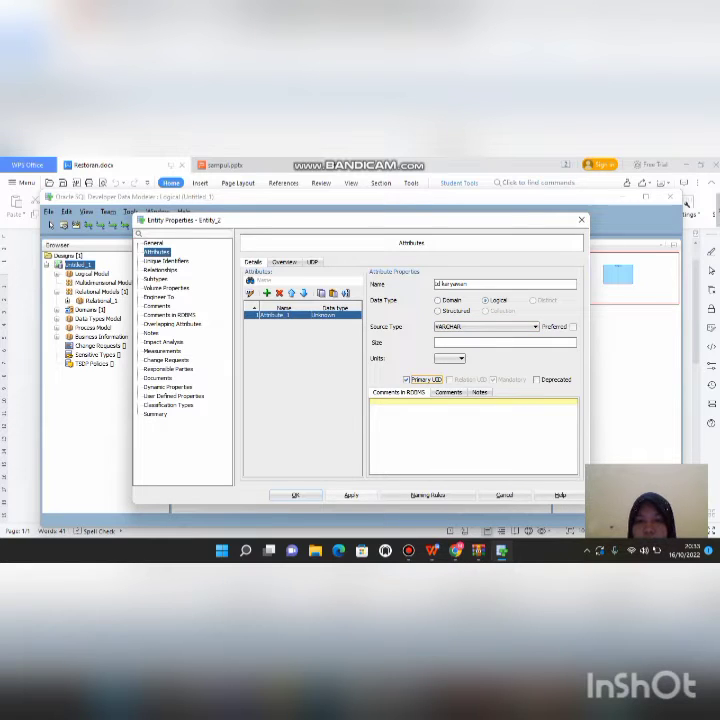
{"action": "left_click", "coordinate": [351, 495]}
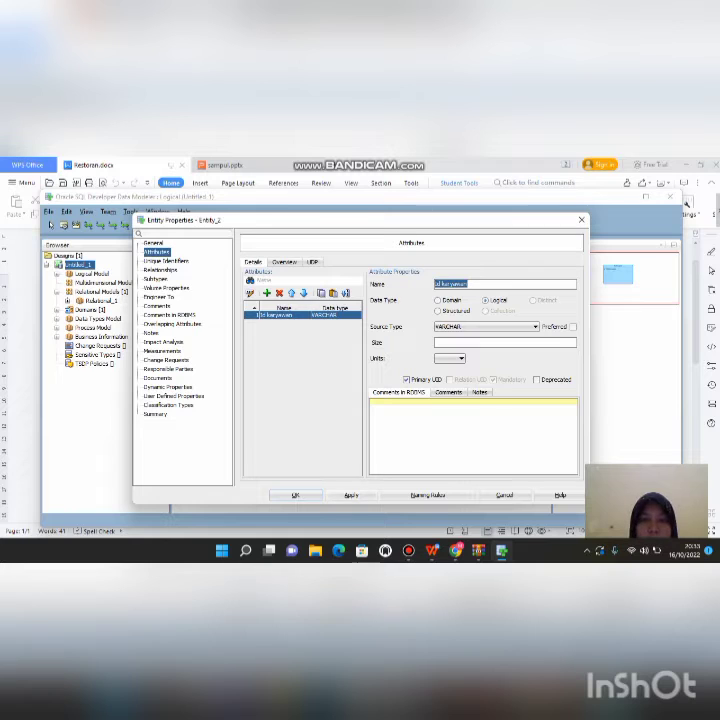
- Add a second attribute named "Nama karyawan" to the Karyawan entity
{"action": "left_click", "coordinate": [267, 293]}
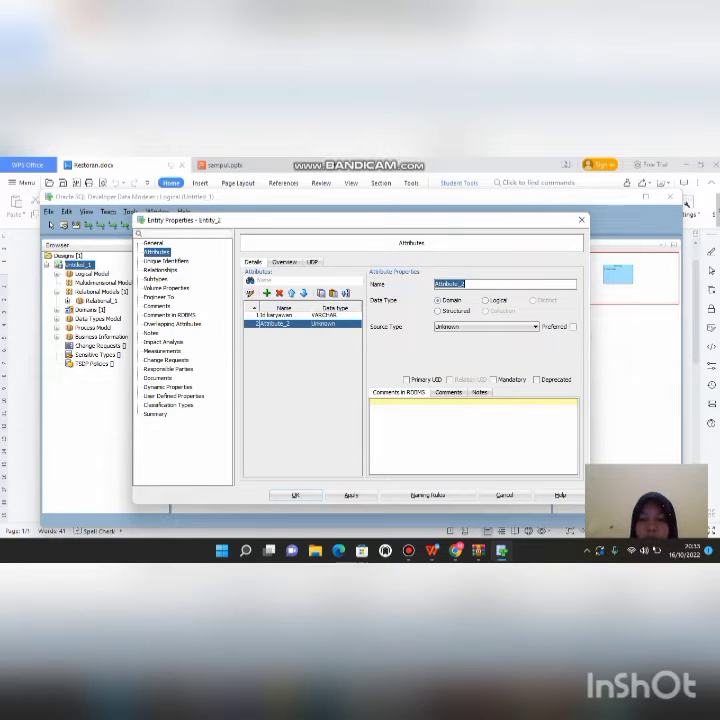
{"action": "key", "text": "BackSpace"}
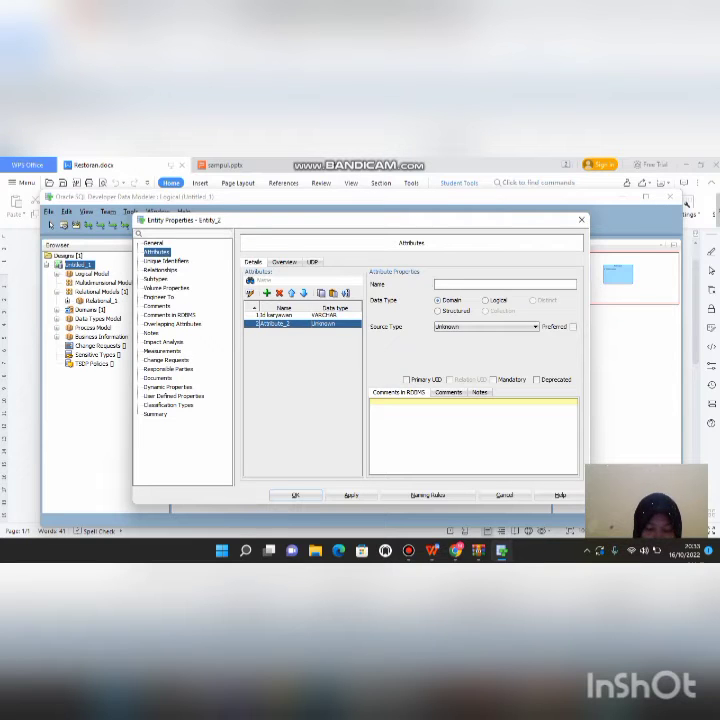
{"action": "type", "text": "nama"}
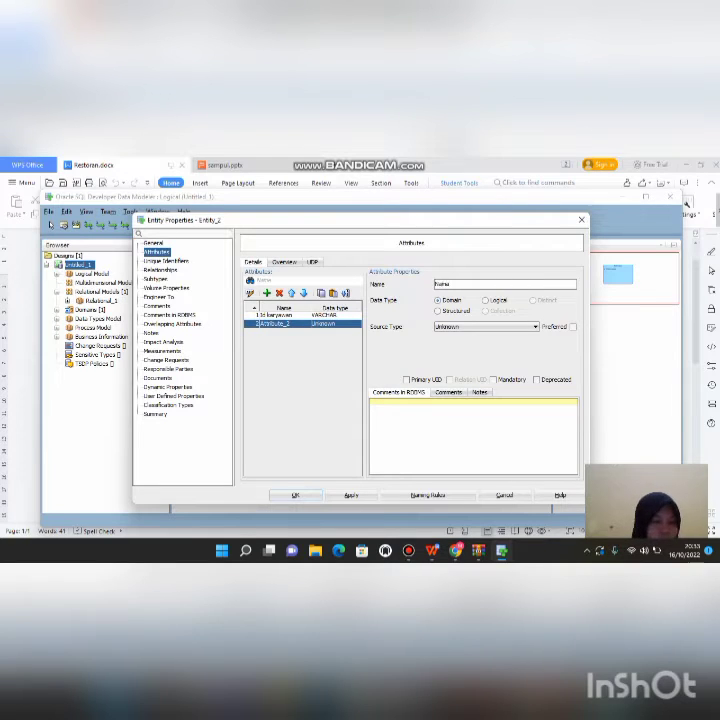
{"action": "type", "text": " pe"}
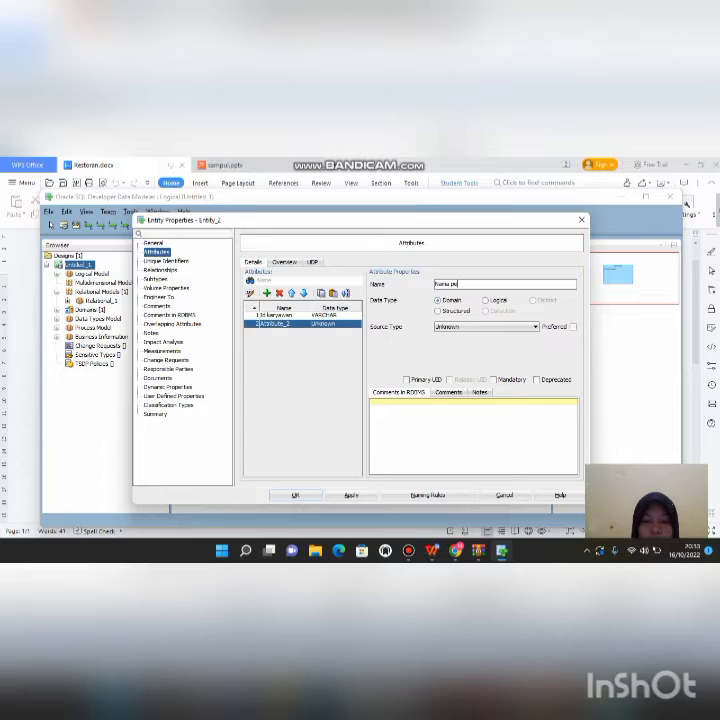
{"action": "key", "text": "BackSpace"}
{"action": "key", "text": "BackSpace"}
{"action": "key", "text": "BackSpace"}
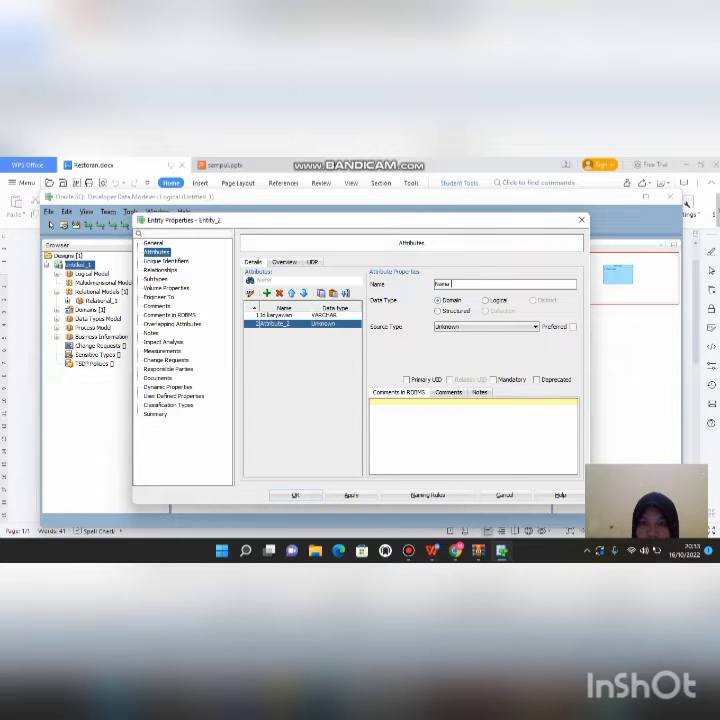
{"action": "type", "text": "ka"}
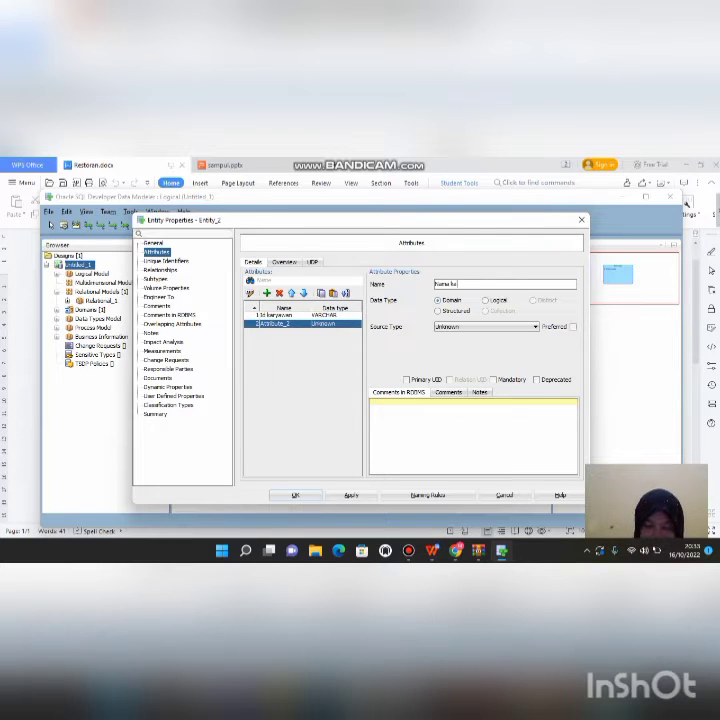
{"action": "type", "text": "ryawan"}
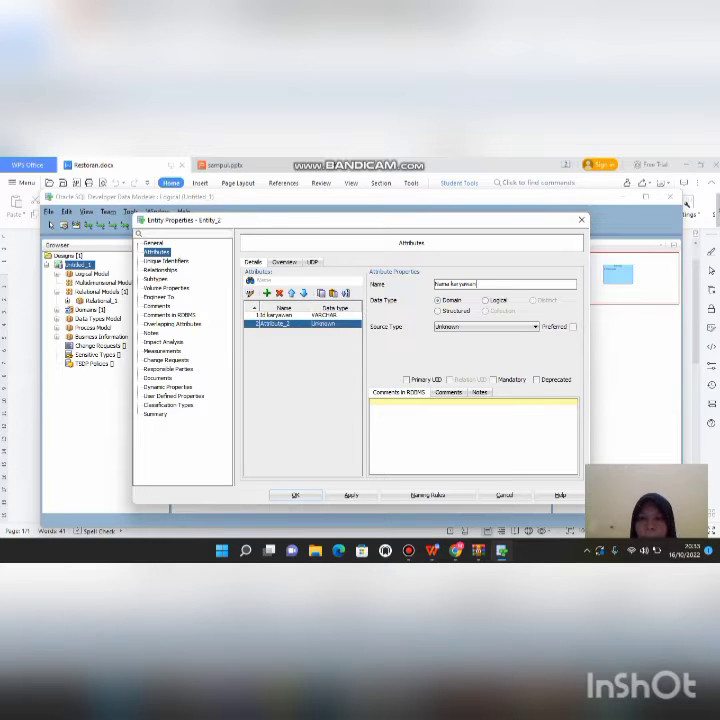
- Give Nama karyawan the logical type VARCHAR, make it mandatory, and apply the changes
{"action": "left_click", "coordinate": [485, 300]}
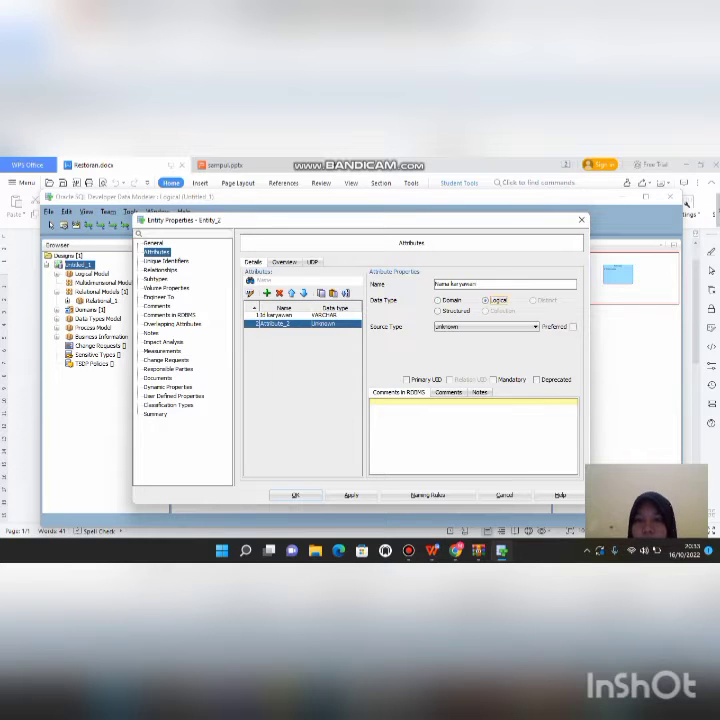
{"action": "left_click", "coordinate": [486, 326]}
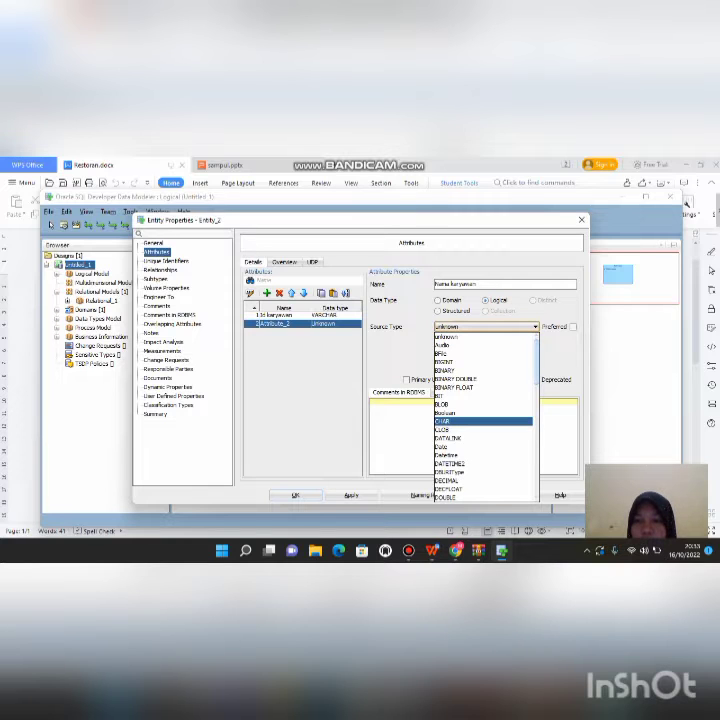
{"action": "scroll", "coordinate": [485, 415], "scroll_direction": "down", "scroll_amount": 10}
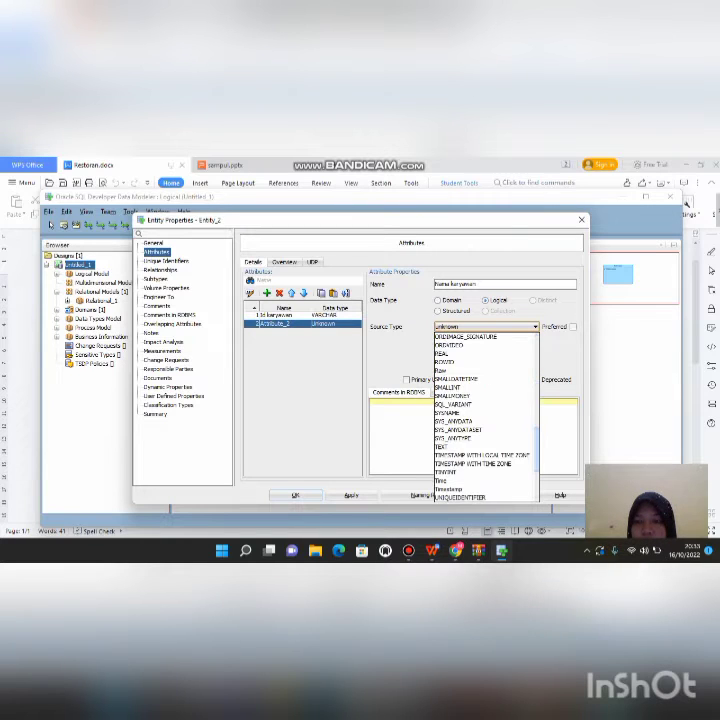
{"action": "scroll", "coordinate": [485, 415], "scroll_direction": "down", "scroll_amount": 3}
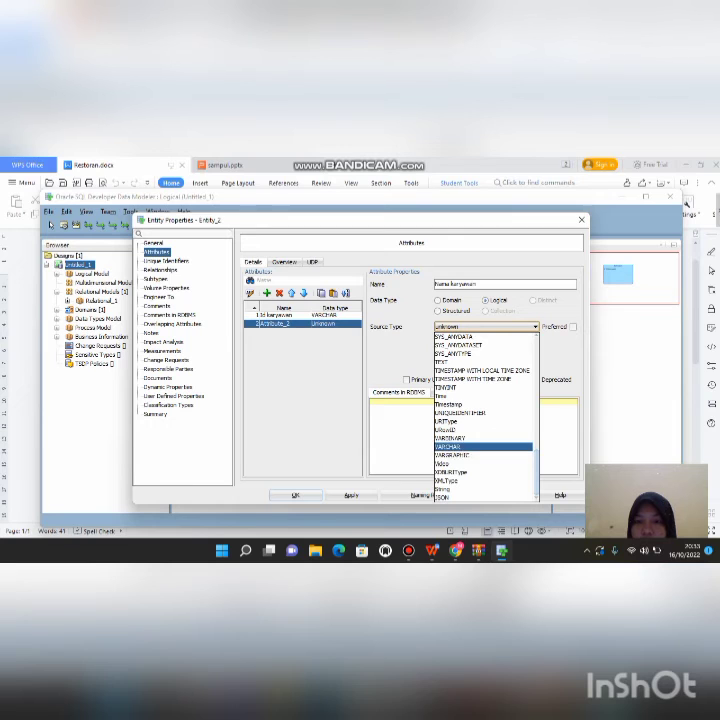
{"action": "left_click", "coordinate": [483, 446]}
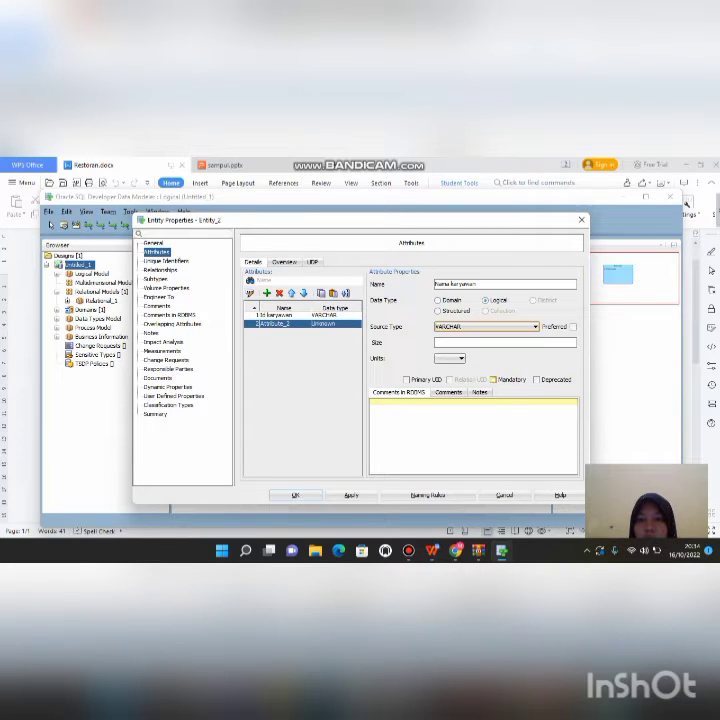
{"action": "left_click", "coordinate": [493, 379]}
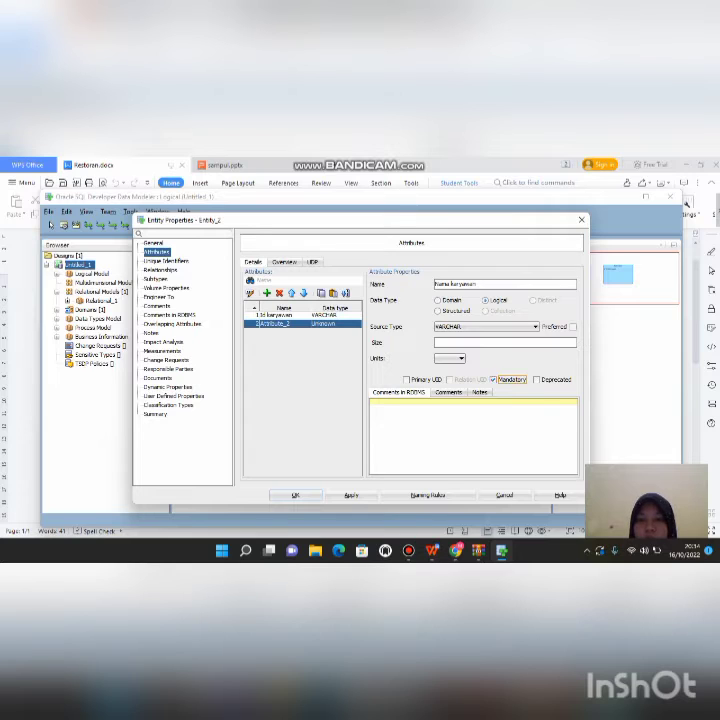
{"action": "left_click", "coordinate": [351, 495]}
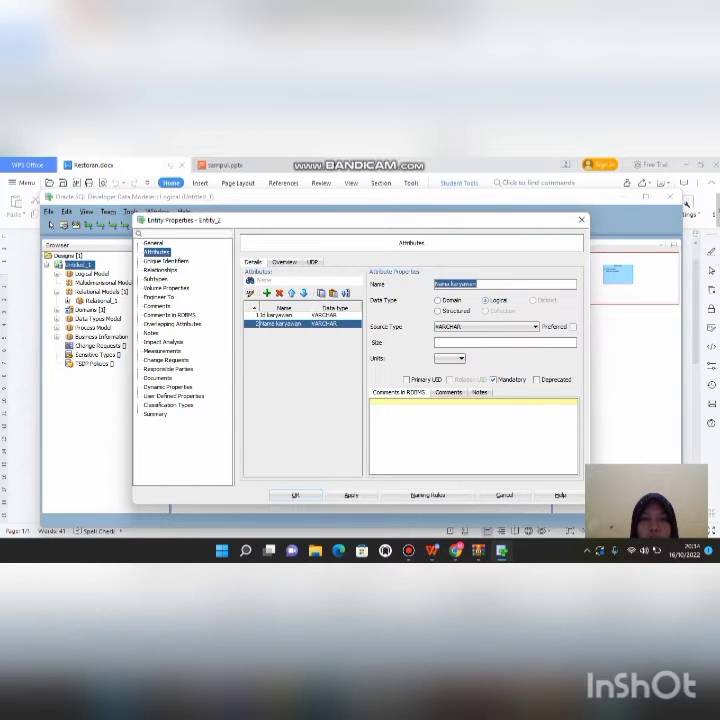
- Add a third attribute named "Jabatan" to the Karyawan entity
{"action": "left_click", "coordinate": [267, 293]}
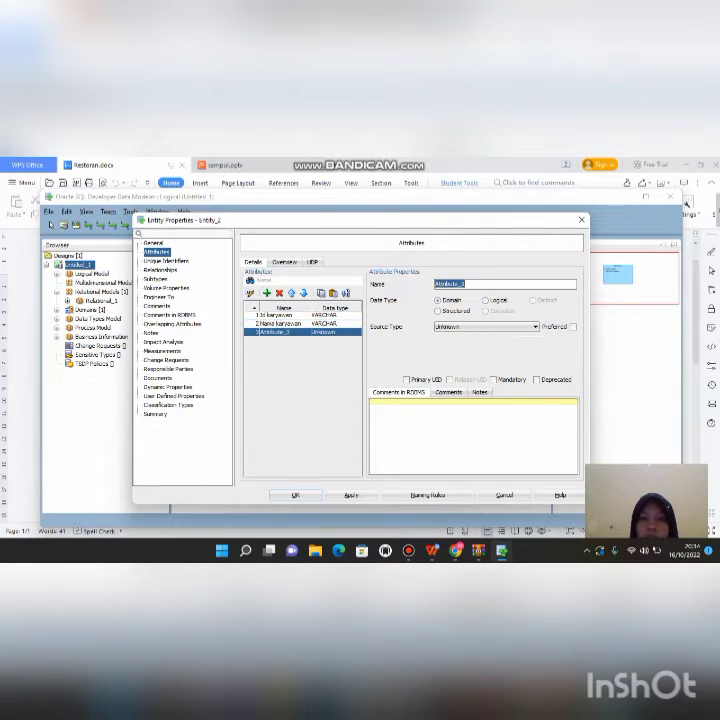
{"action": "key", "text": "BackSpace"}
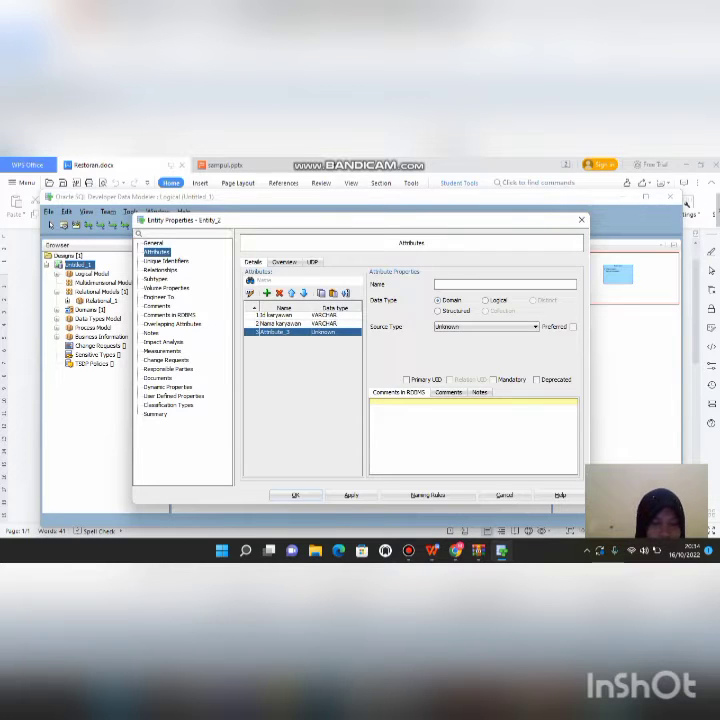
{"action": "type", "text": "Jabatan"}
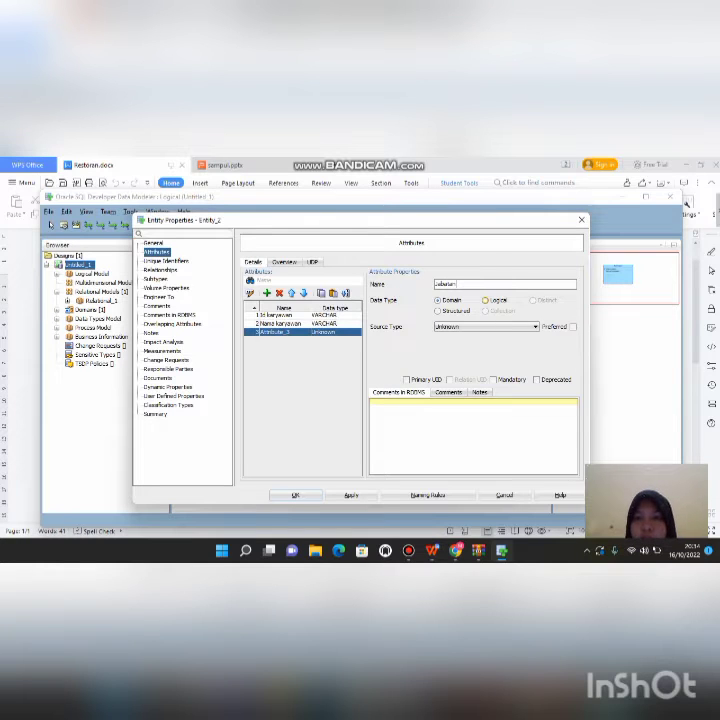
- Give Jabatan the logical type VARCHAR, make it mandatory, and apply the changes
{"action": "left_click", "coordinate": [486, 300]}
{"action": "left_click", "coordinate": [485, 326]}
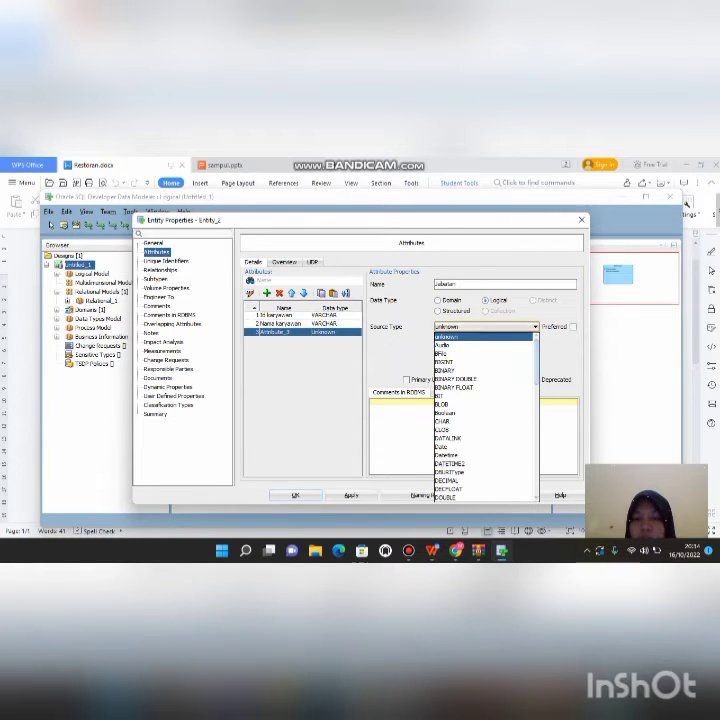
{"action": "scroll", "coordinate": [485, 415], "scroll_direction": "down", "scroll_amount": 10}
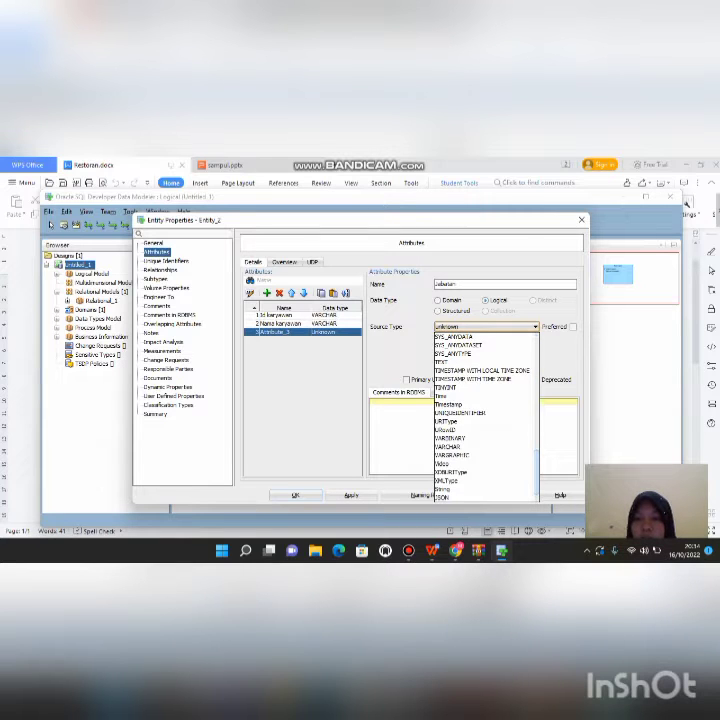
{"action": "scroll", "coordinate": [485, 464], "scroll_direction": "down", "scroll_amount": 3}
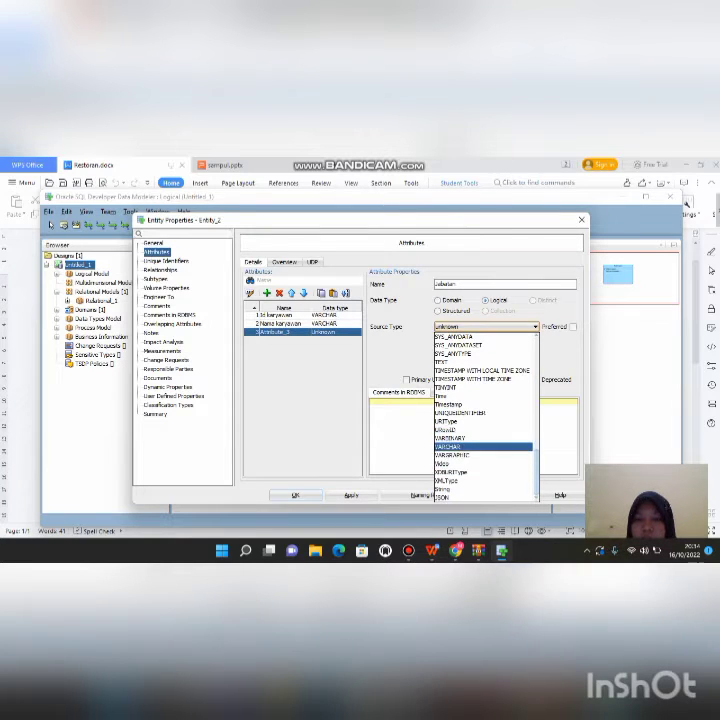
{"action": "left_click", "coordinate": [480, 446]}
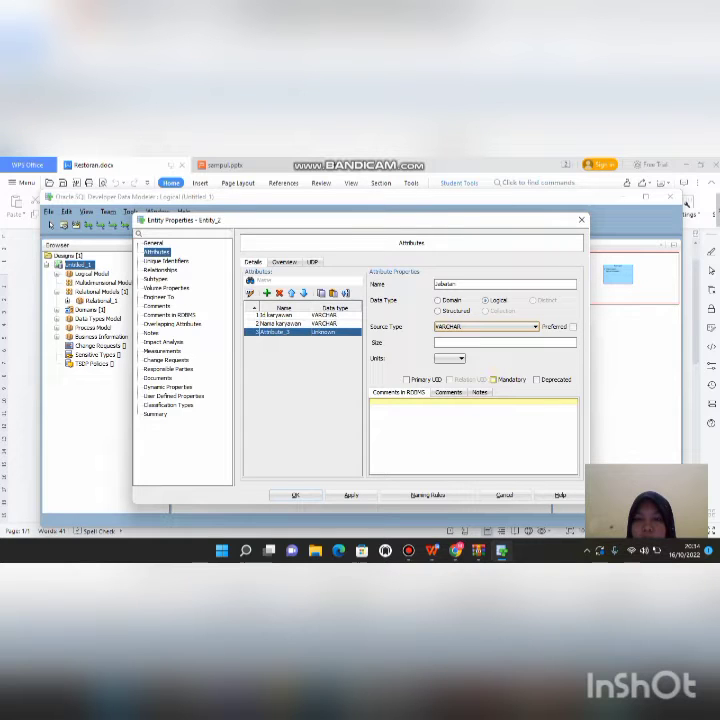
{"action": "left_click", "coordinate": [493, 379]}
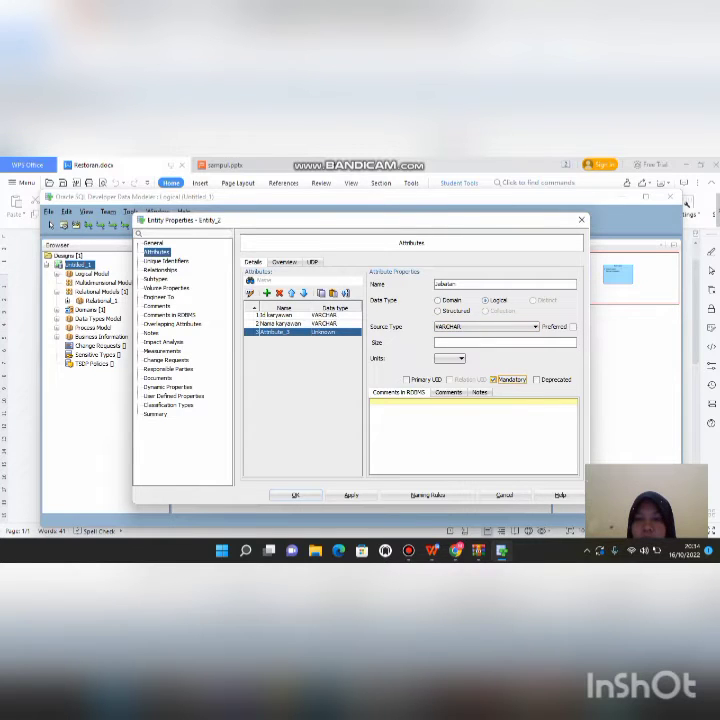
{"action": "left_click", "coordinate": [351, 495]}
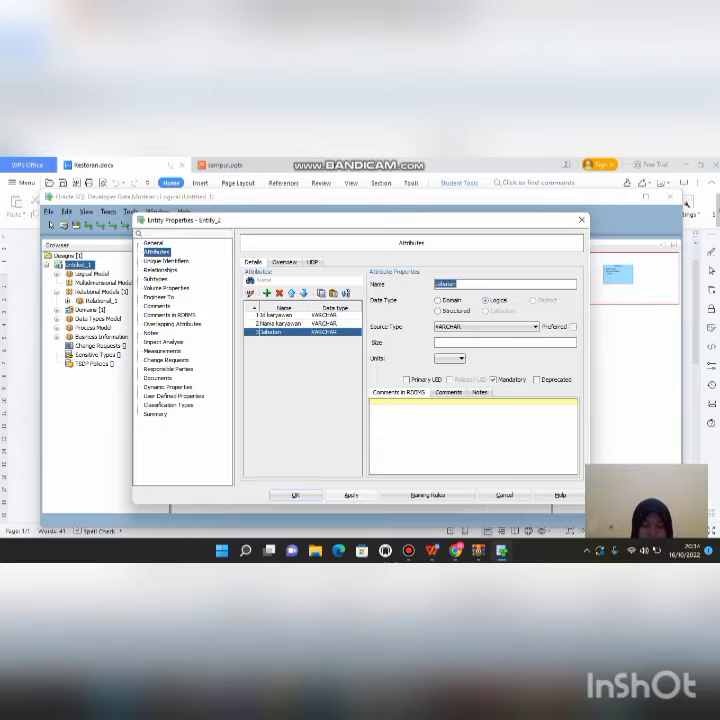
- Add a fourth attribute named "No hp" to the Karyawan entity
{"action": "left_click", "coordinate": [267, 293]}
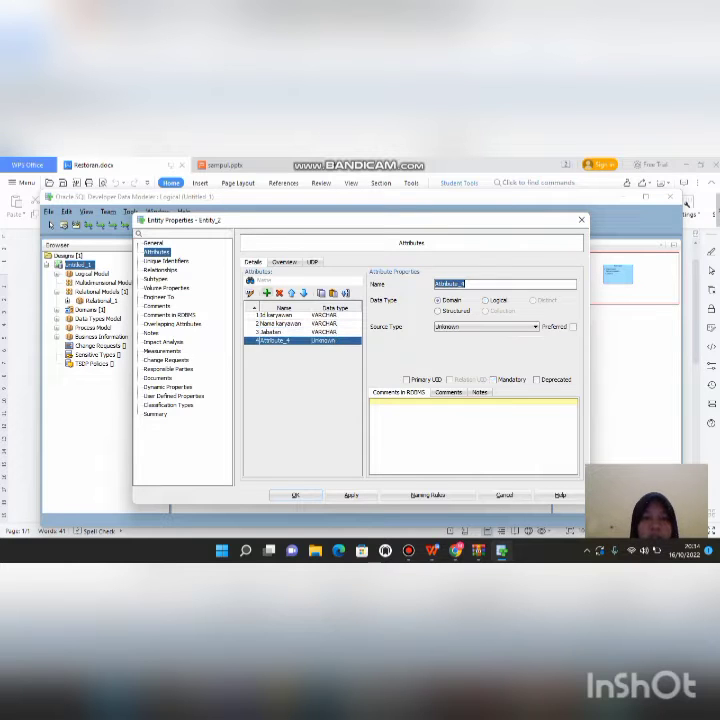
{"action": "key", "text": "BackSpace"}
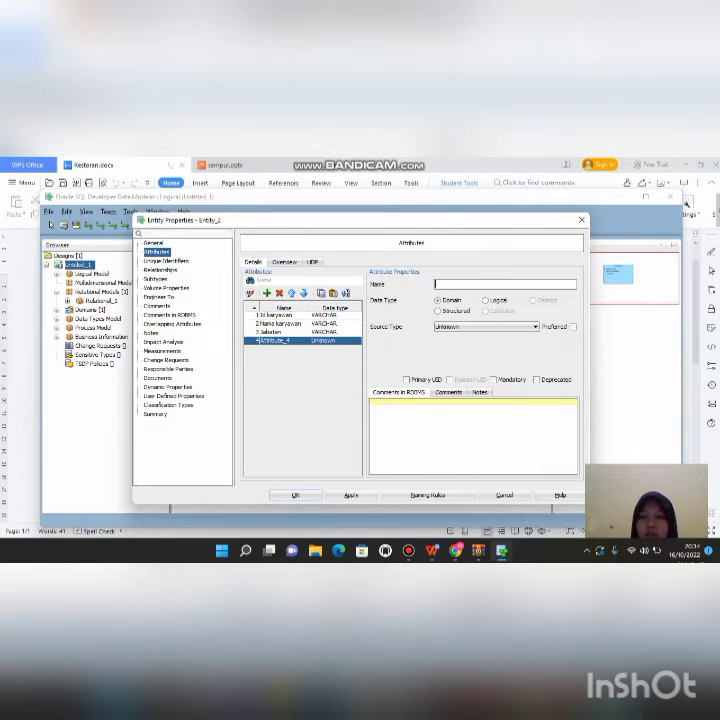
{"action": "type", "text": "N"}
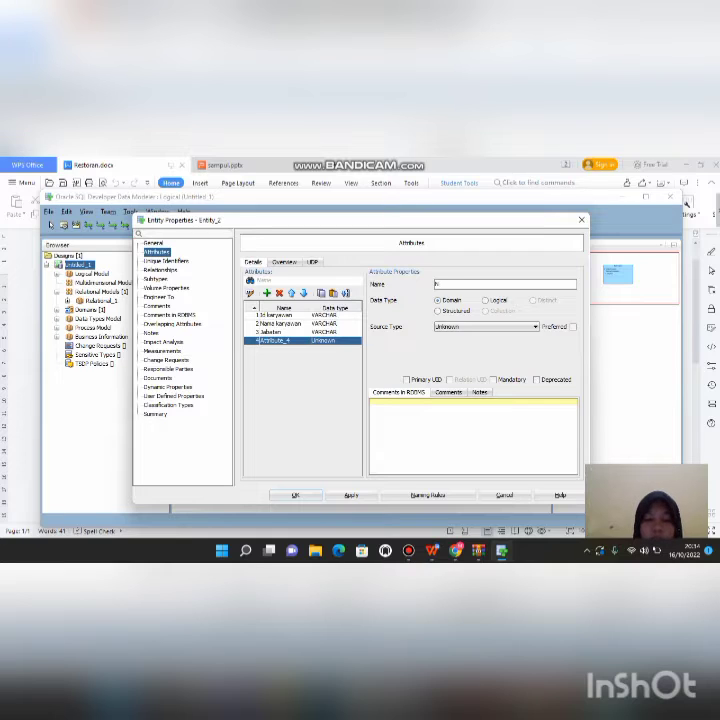
{"action": "type", "text": "o h"}
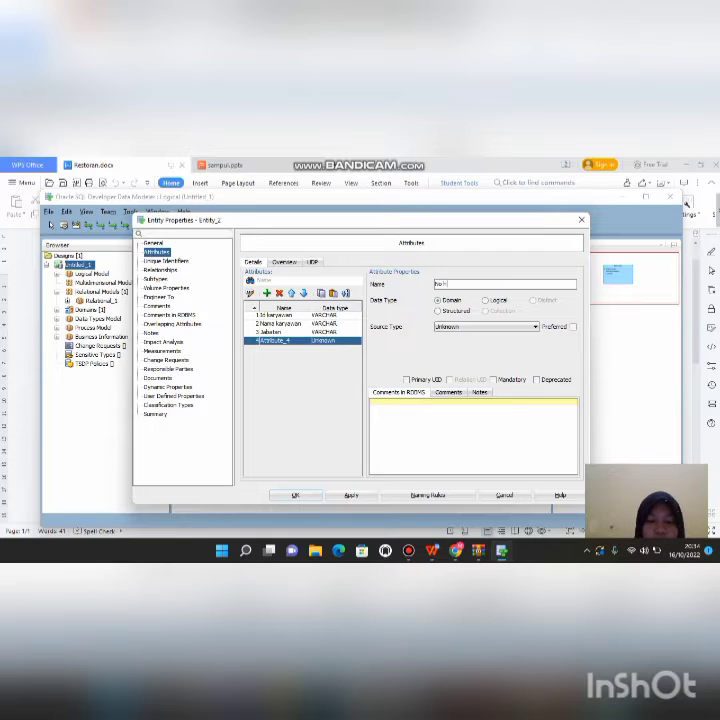
{"action": "type", "text": "p"}
- Give the No hp attribute the logical data type Integer
{"action": "left_click", "coordinate": [487, 300]}
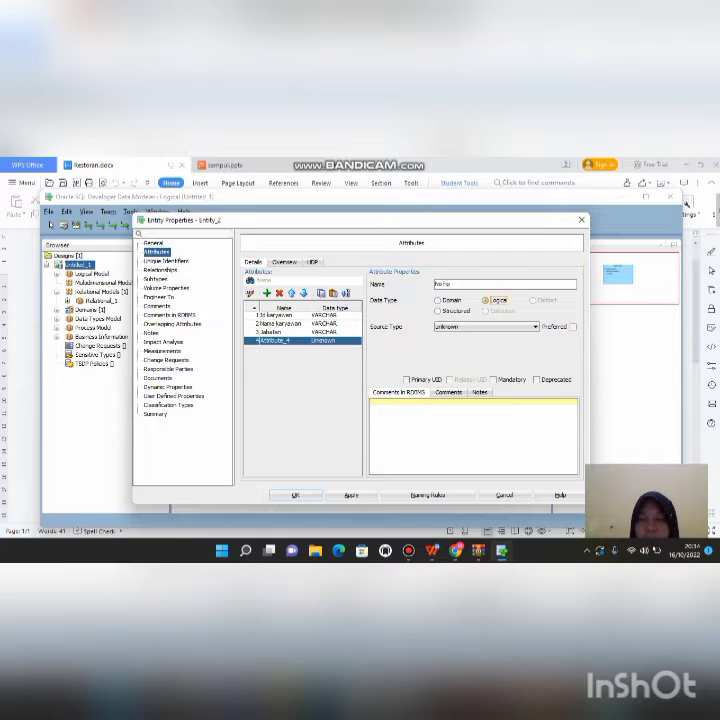
{"action": "left_click", "coordinate": [535, 327]}
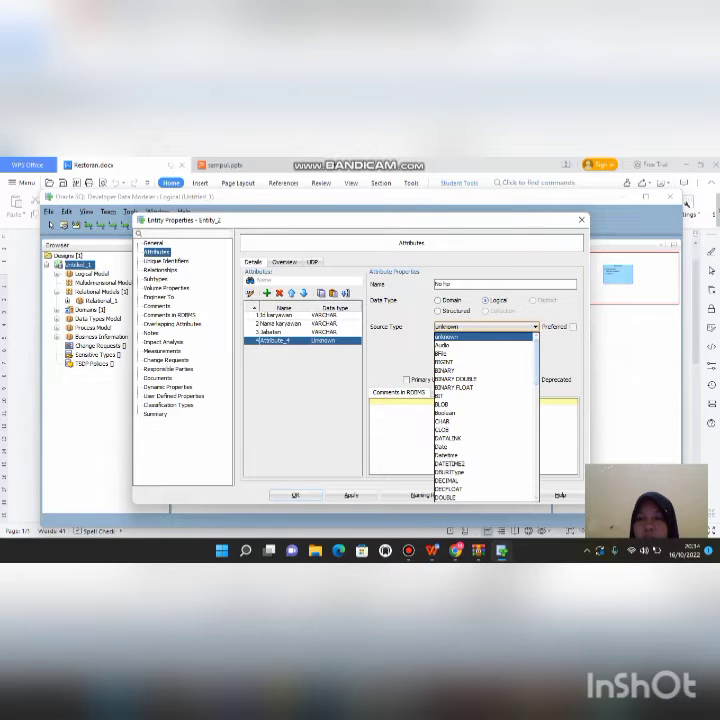
{"action": "scroll", "coordinate": [485, 415], "scroll_direction": "down", "scroll_amount": 6}
{"action": "scroll", "coordinate": [485, 415], "scroll_direction": "down", "scroll_amount": 6}
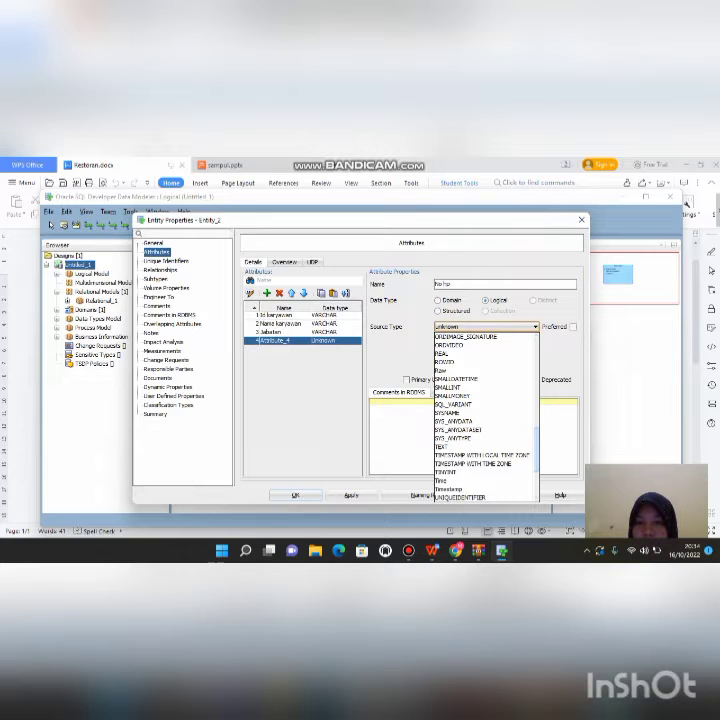
{"action": "scroll", "coordinate": [485, 415], "scroll_direction": "down", "scroll_amount": 4}
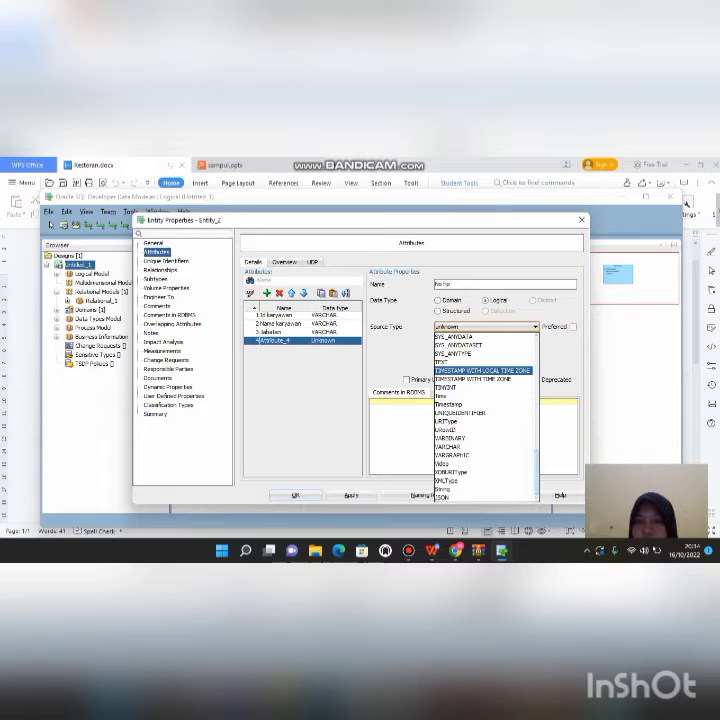
{"action": "scroll", "coordinate": [485, 415], "scroll_direction": "up", "scroll_amount": 6}
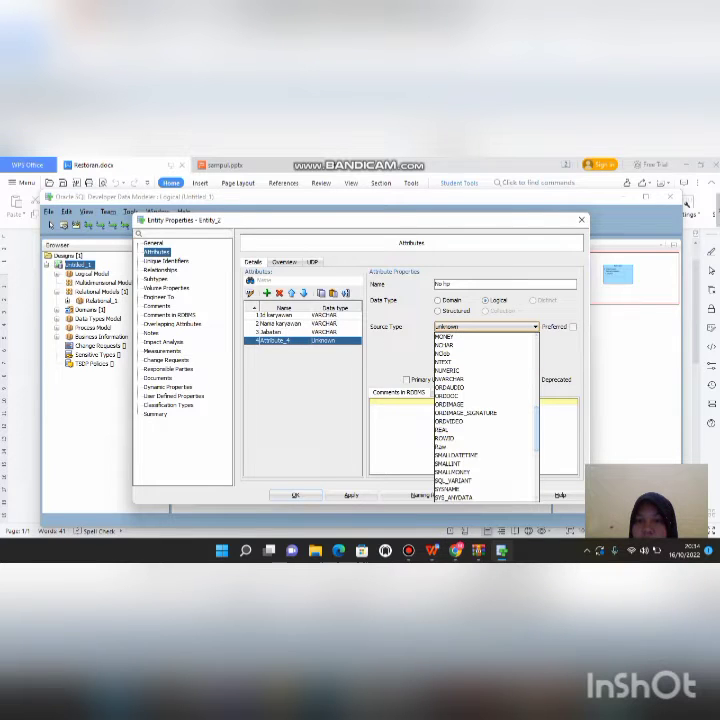
{"action": "scroll", "coordinate": [485, 415], "scroll_direction": "up", "scroll_amount": 6}
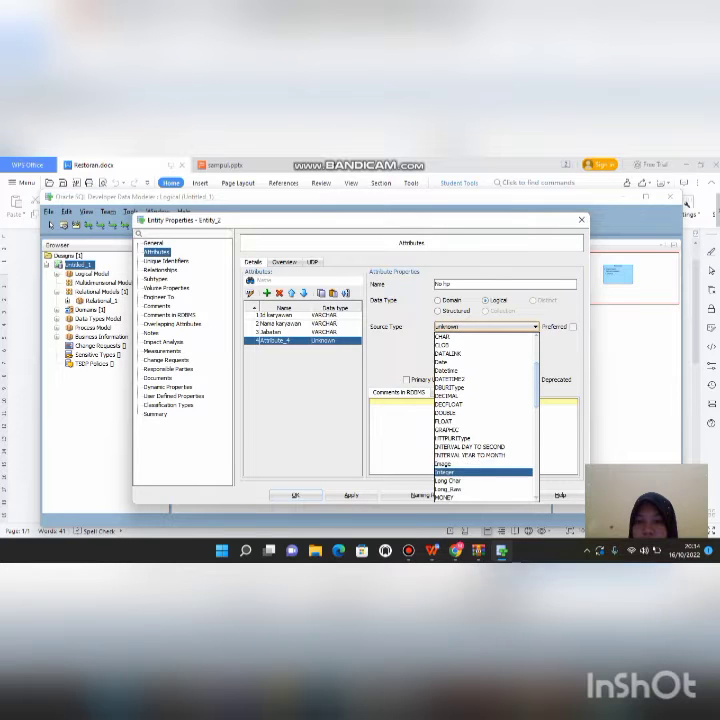
{"action": "left_click", "coordinate": [445, 464]}
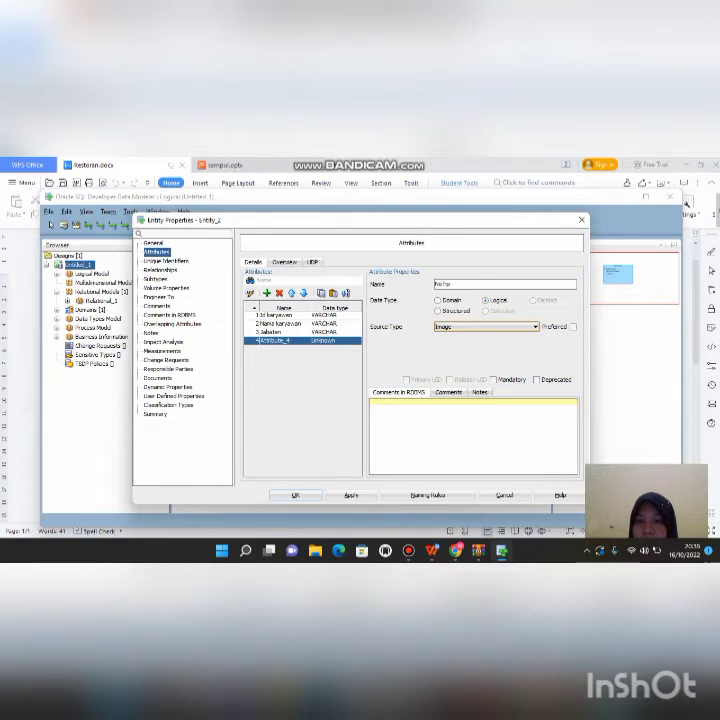
{"action": "left_click", "coordinate": [535, 327]}
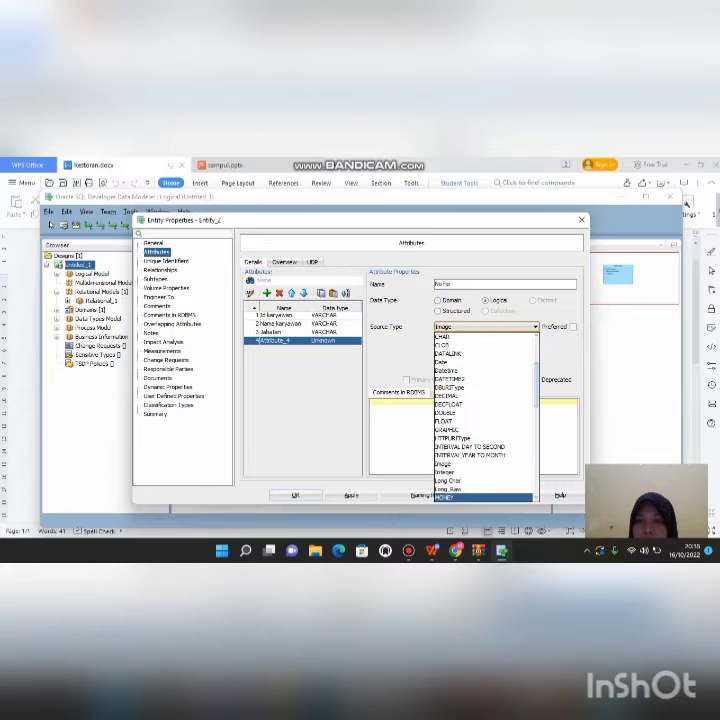
{"action": "left_click", "coordinate": [445, 472]}
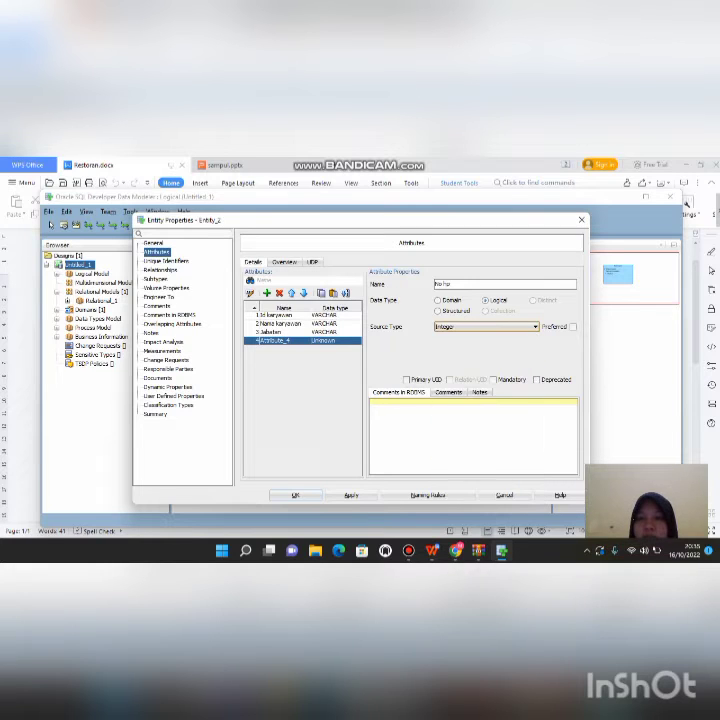
- Make No hp mandatory, apply the changes, and close the Karyawan entity's properties
{"action": "left_click", "coordinate": [493, 380]}
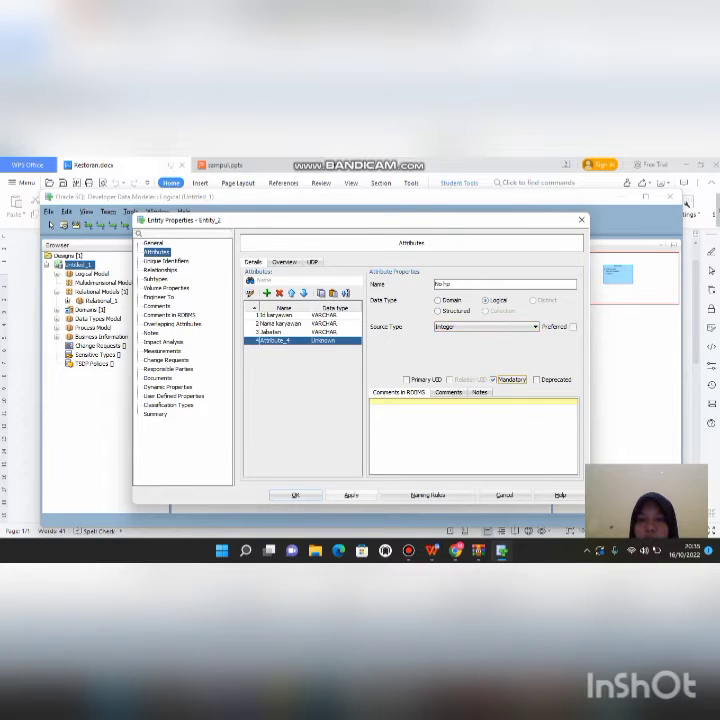
{"action": "left_click", "coordinate": [351, 495]}
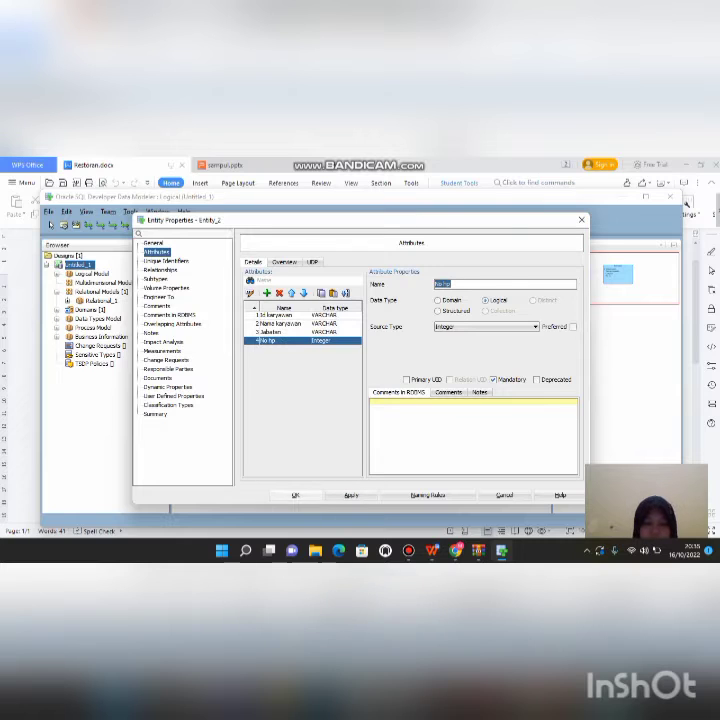
{"action": "left_click", "coordinate": [296, 495]}
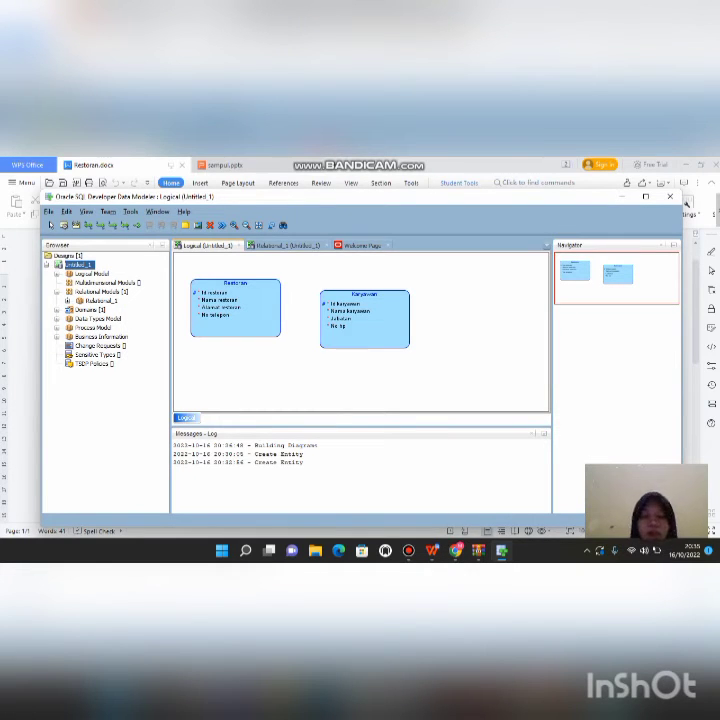
- Create a third entity beside Karyawan in the logical diagram and name it "Pesanan"
{"action": "left_click", "coordinate": [448, 334]}
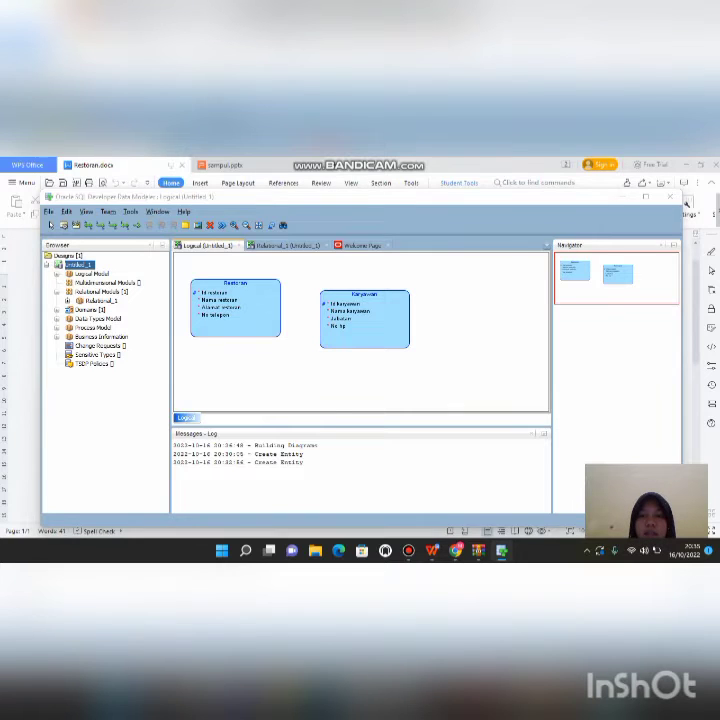
{"action": "key", "text": "BackSpace"}
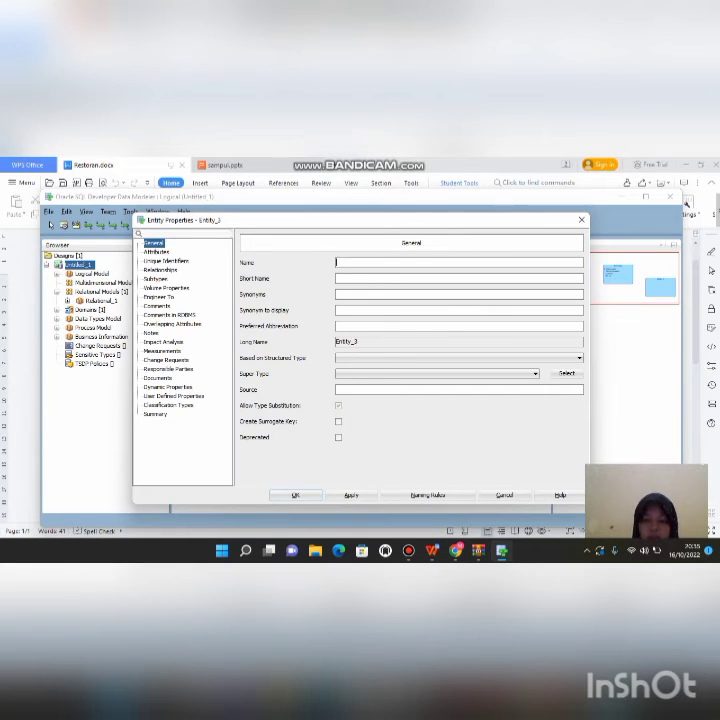
{"action": "type", "text": "P"}
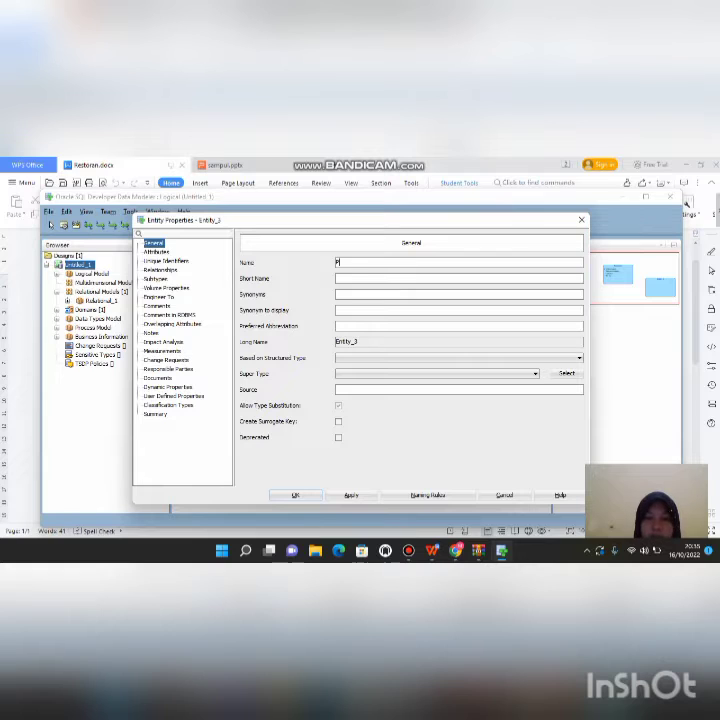
{"action": "type", "text": "esanan"}
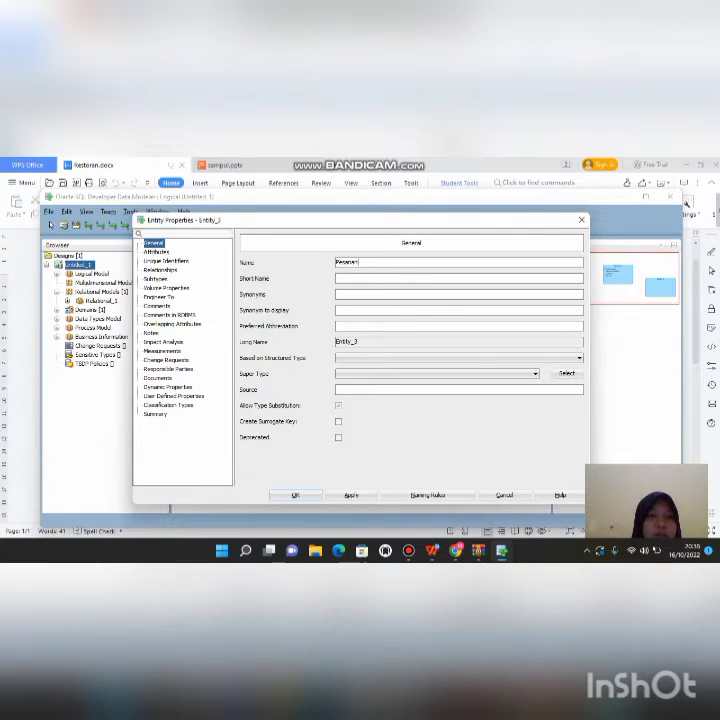
- Add a first attribute named "Id pesanan" to the Pesanan entity
{"action": "left_click", "coordinate": [157, 252]}
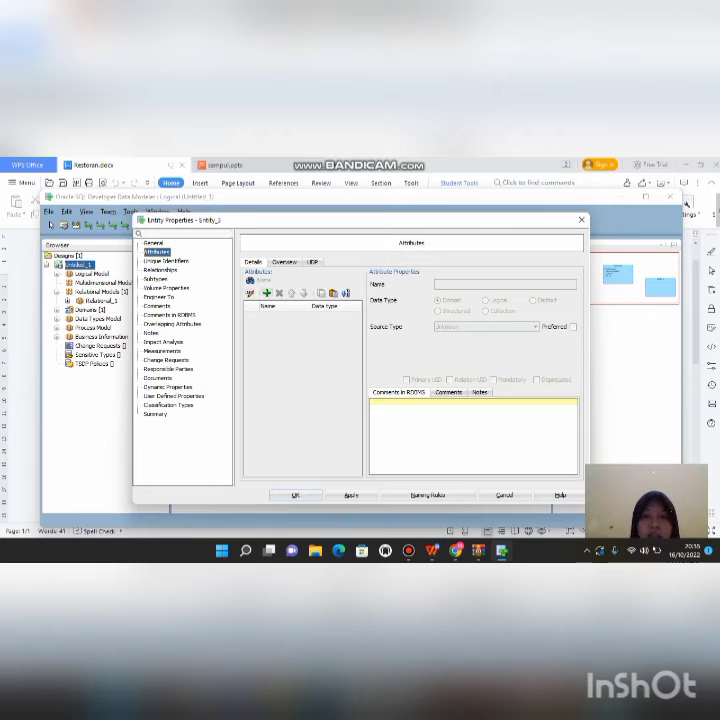
{"action": "left_click", "coordinate": [267, 293]}
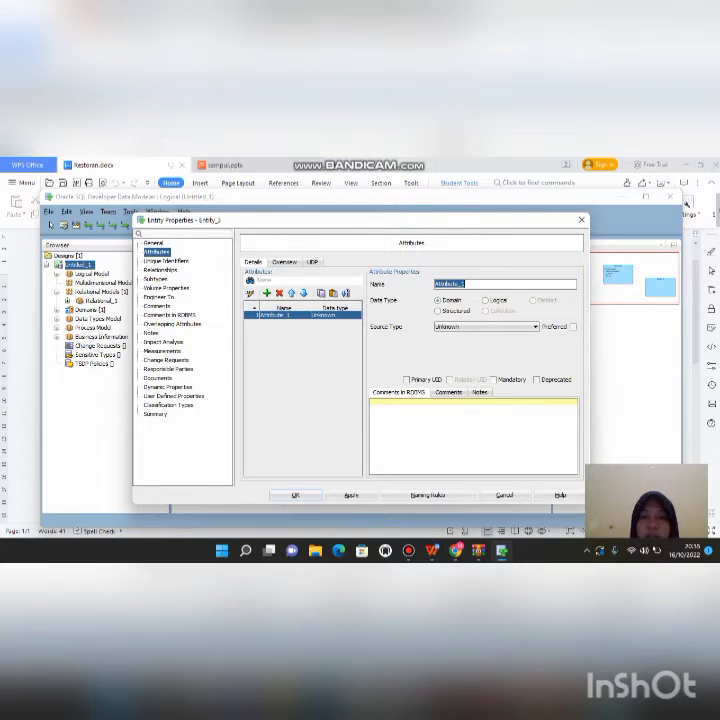
{"action": "key", "text": "BackSpace"}
{"action": "type", "text": "i"}
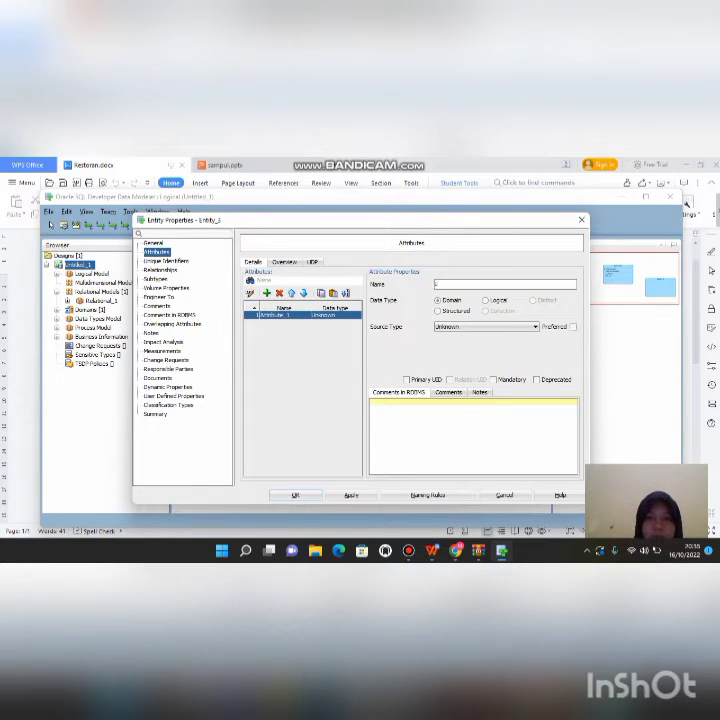
{"action": "type", "text": "d_pesanan"}
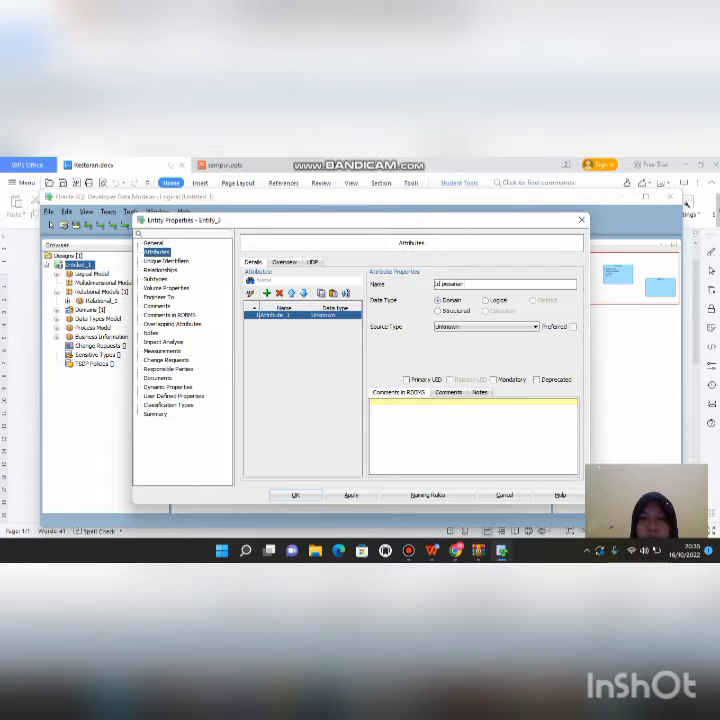
- Give Id pesanan the logical type VARCHAR, make it mandatory, and apply the changes
{"action": "left_click", "coordinate": [486, 300]}
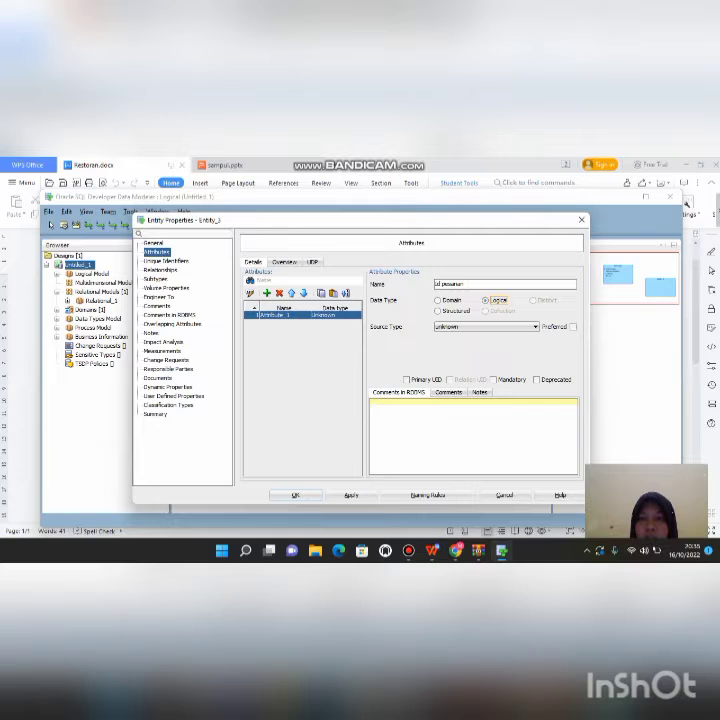
{"action": "left_click", "coordinate": [535, 327]}
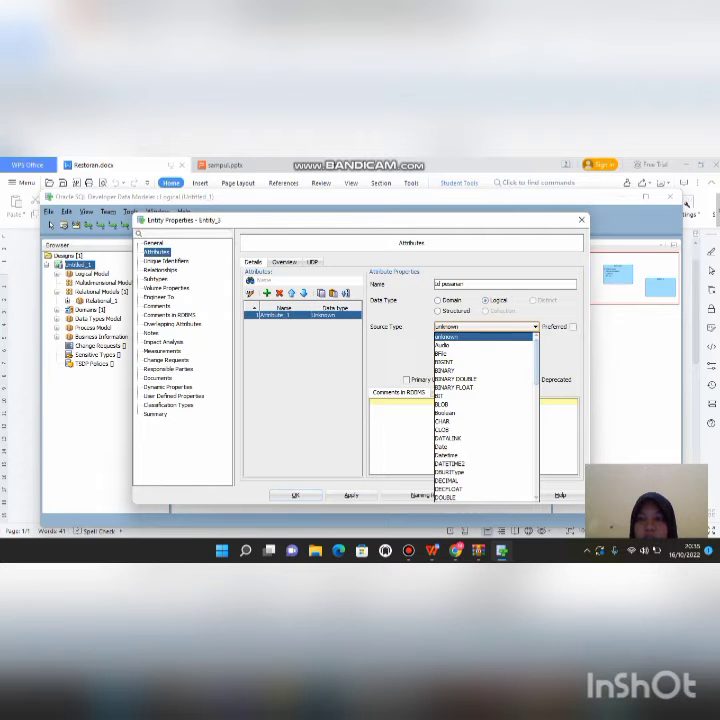
{"action": "scroll", "coordinate": [485, 415], "scroll_direction": "down", "scroll_amount": 5}
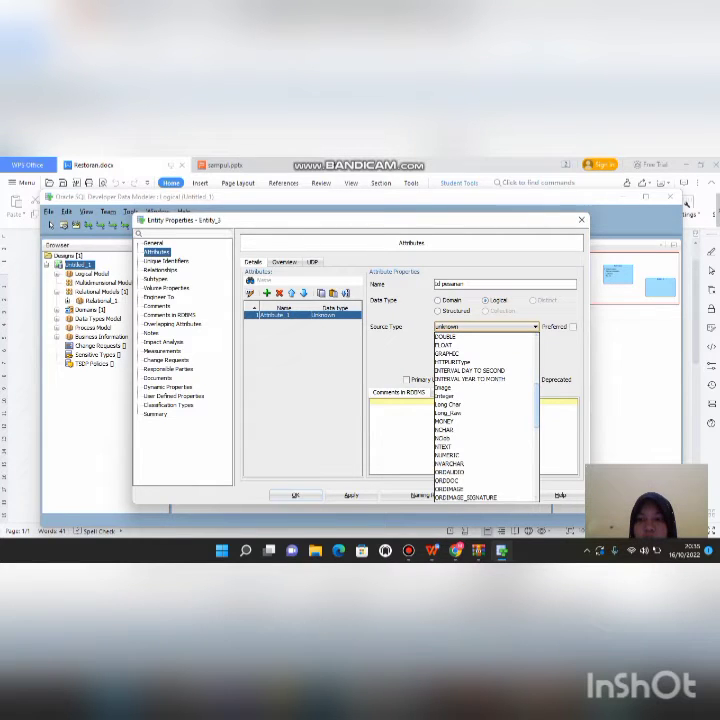
{"action": "scroll", "coordinate": [485, 415], "scroll_direction": "down", "scroll_amount": 5}
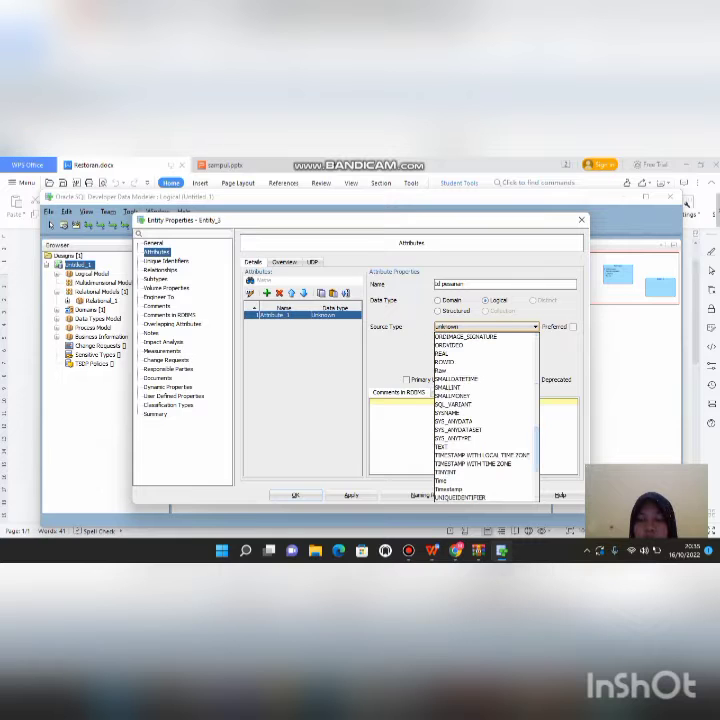
{"action": "scroll", "coordinate": [485, 415], "scroll_direction": "down", "scroll_amount": 3}
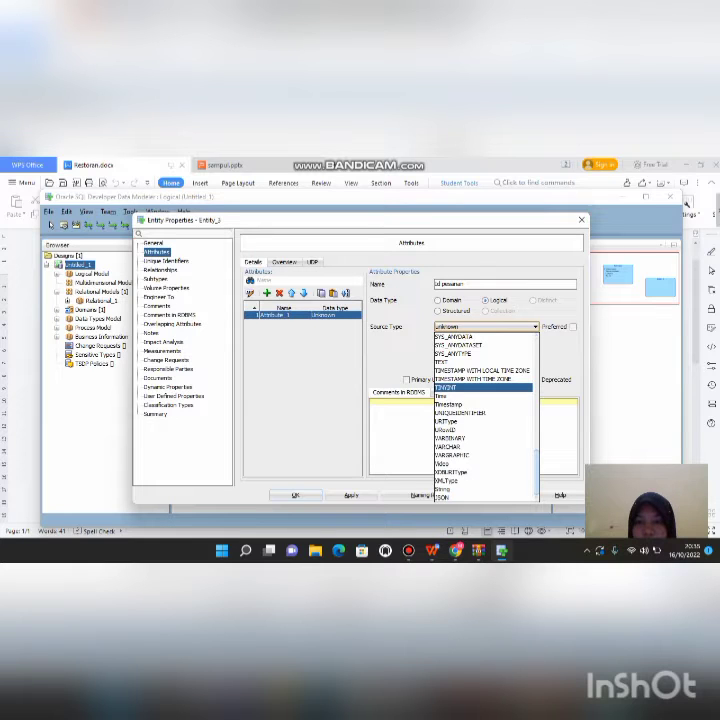
{"action": "left_click", "coordinate": [484, 447]}
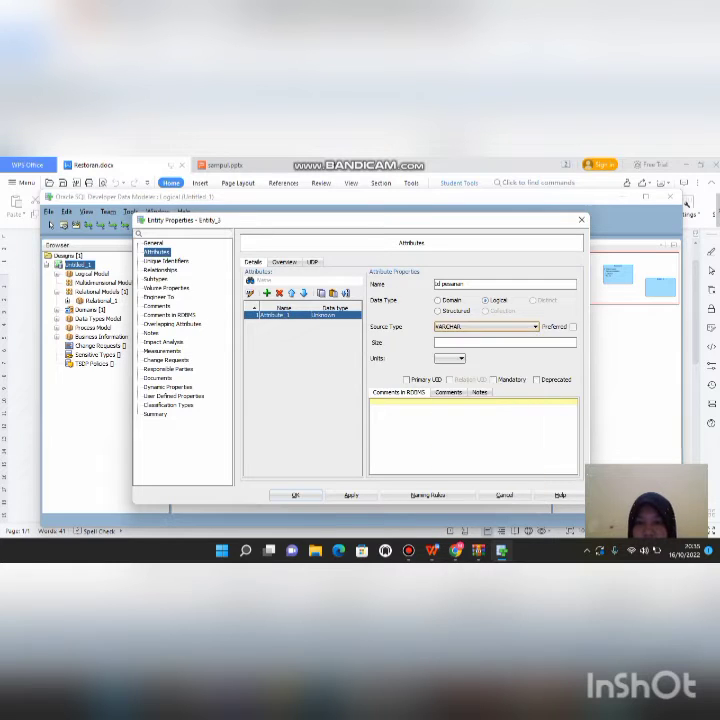
{"action": "left_click", "coordinate": [493, 379]}
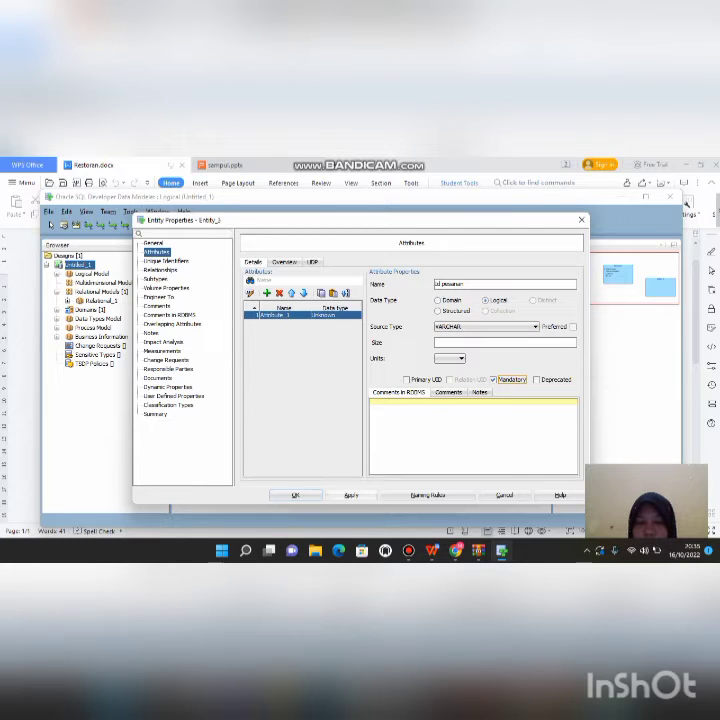
{"action": "left_click", "coordinate": [351, 495]}
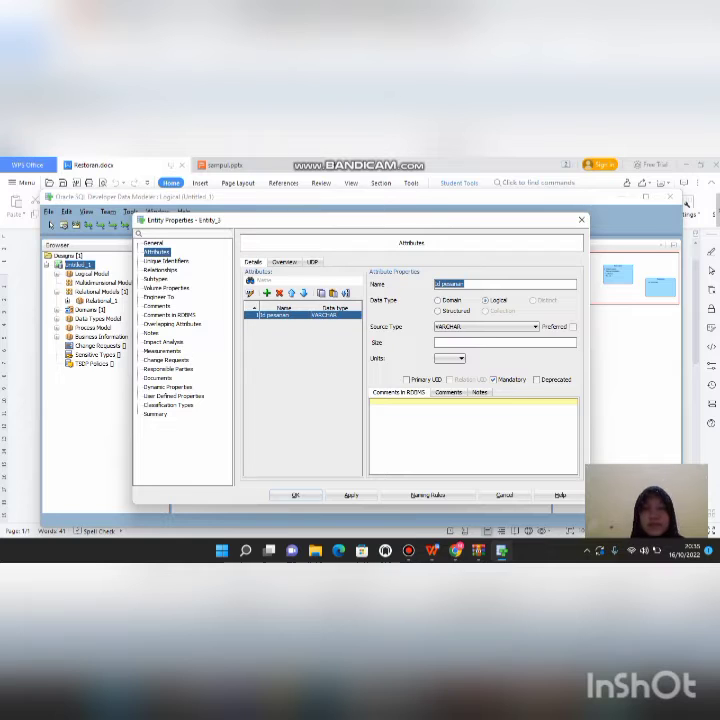
- Add a second attribute named "No meja" to the Pesanan entity
{"action": "left_click", "coordinate": [267, 293]}
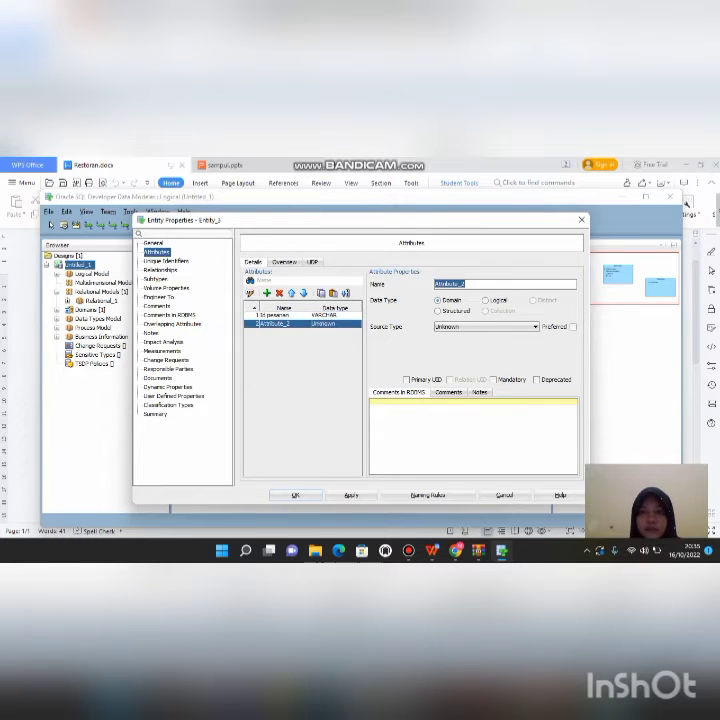
{"action": "key", "text": "BackSpace"}
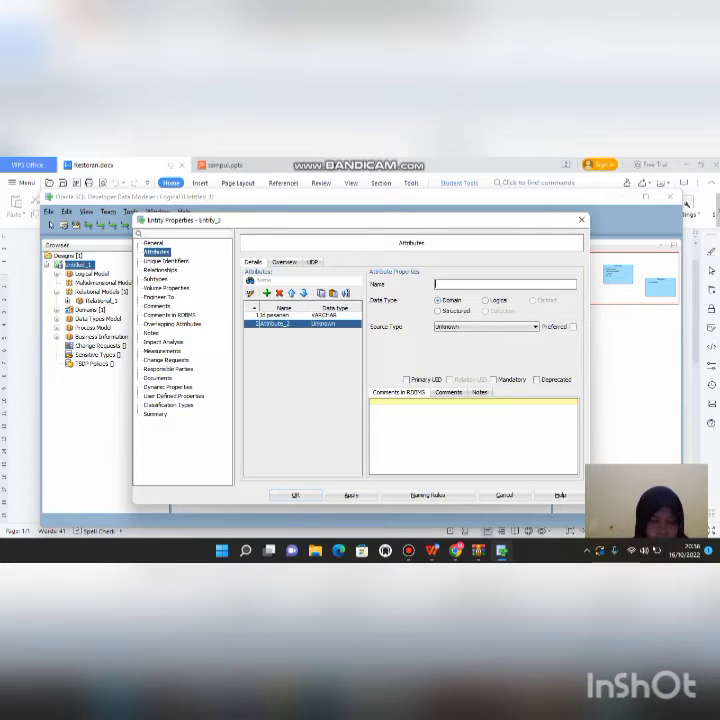
{"action": "type", "text": "N"}
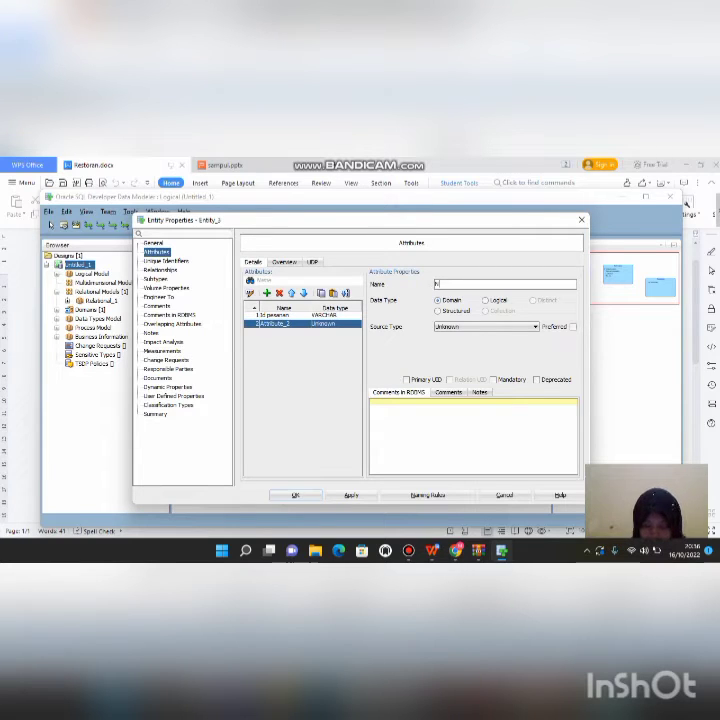
{"action": "type", "text": "a"}
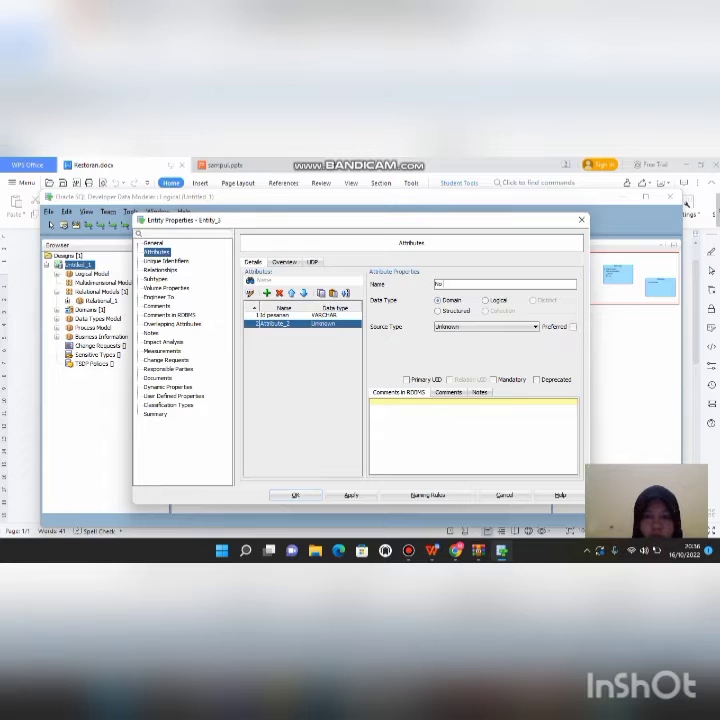
{"action": "type", "text": "ma"}
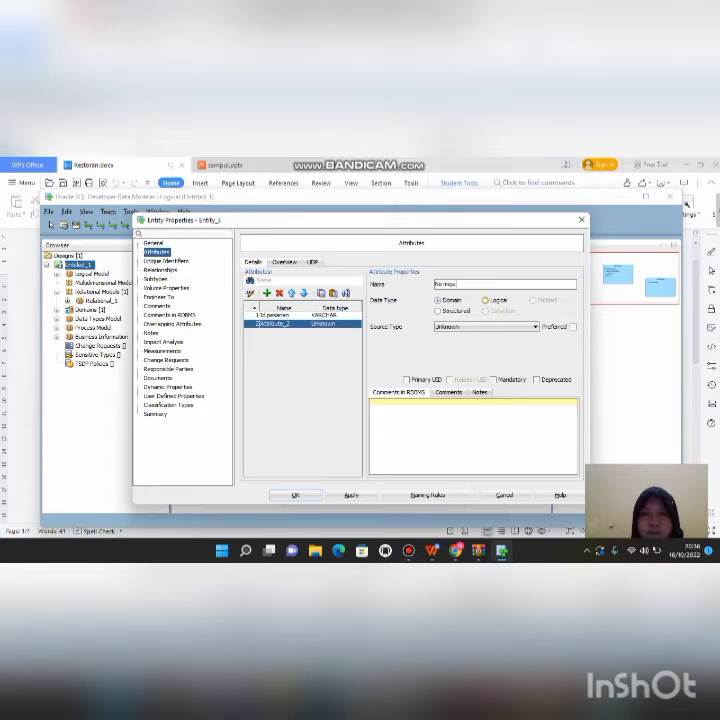
- Give the No meja attribute the logical type VARCHAR, make it mandatory, and apply the changes
{"action": "left_click", "coordinate": [485, 300]}
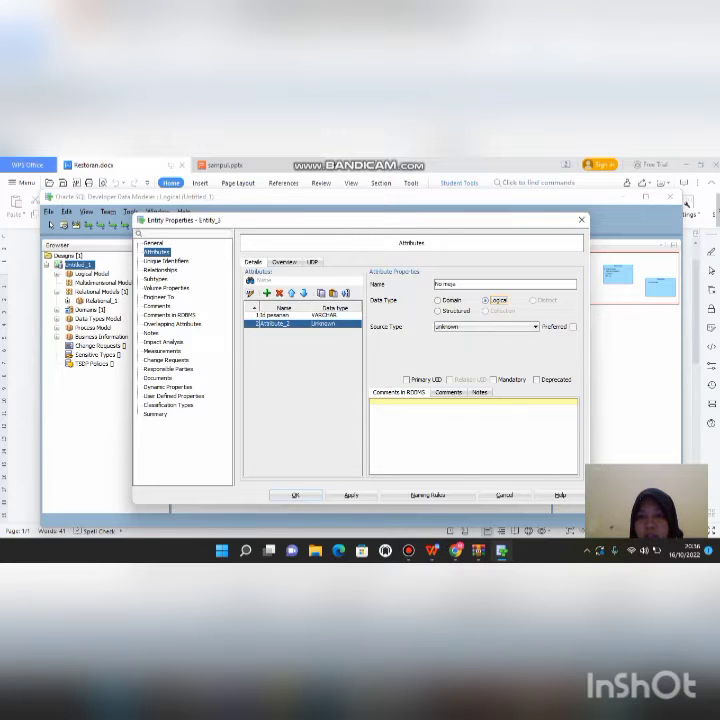
{"action": "left_click", "coordinate": [485, 327]}
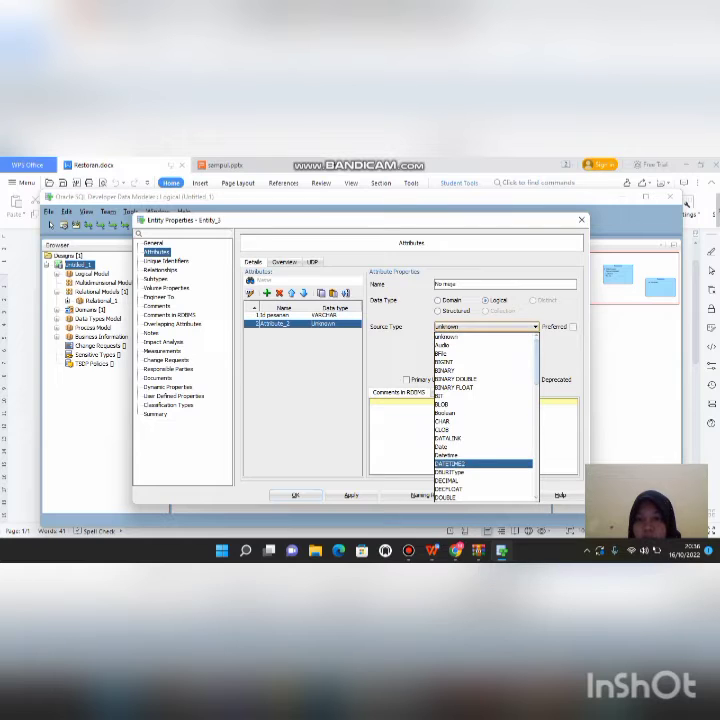
{"action": "scroll", "coordinate": [485, 417], "scroll_direction": "down", "scroll_amount": 5}
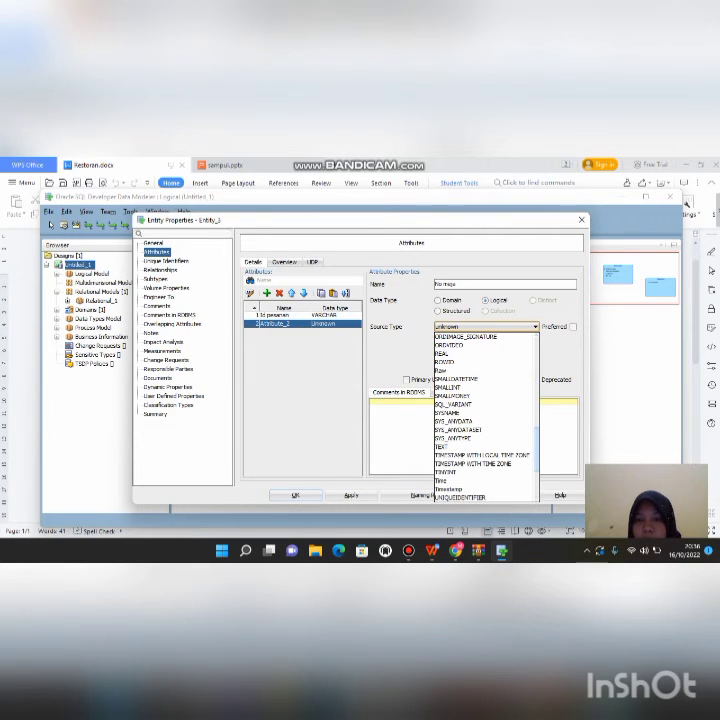
{"action": "scroll", "coordinate": [485, 417], "scroll_direction": "down", "scroll_amount": 3}
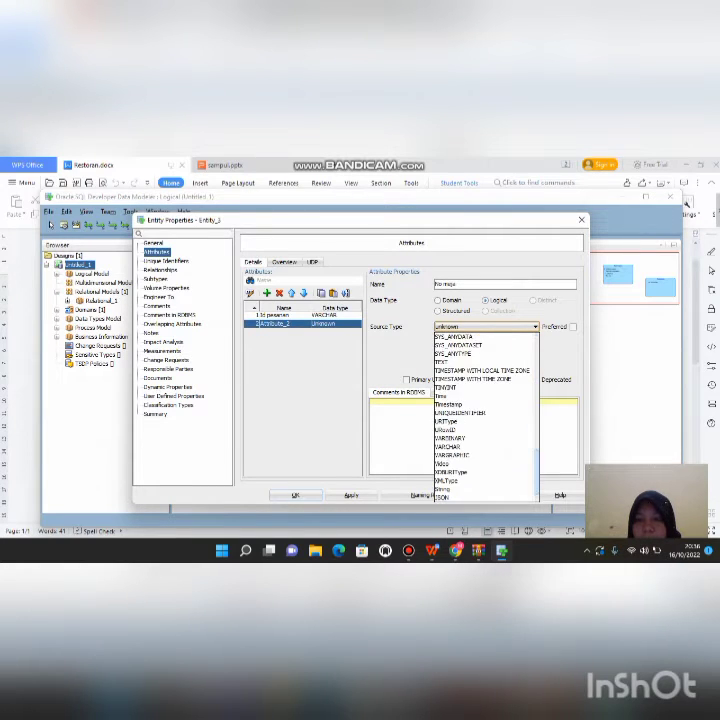
{"action": "left_click", "coordinate": [485, 446]}
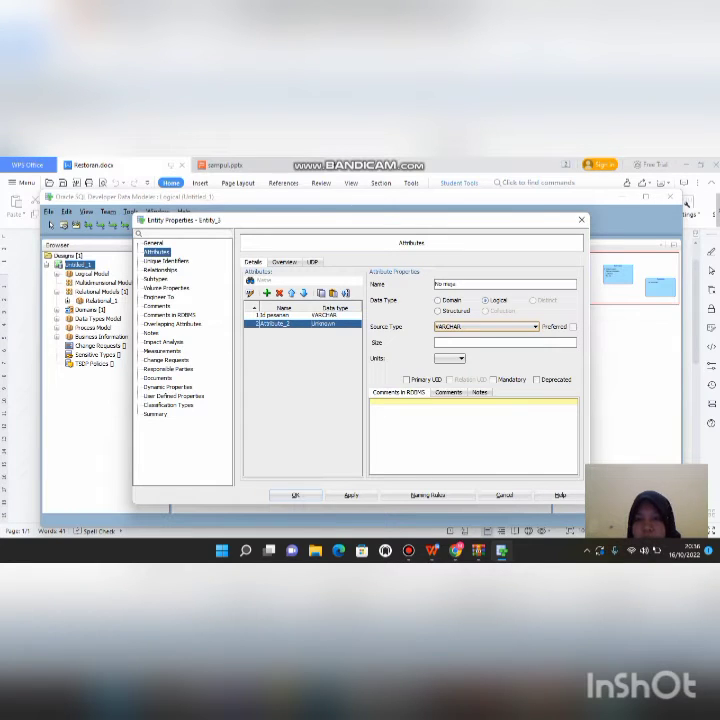
{"action": "left_click", "coordinate": [494, 379]}
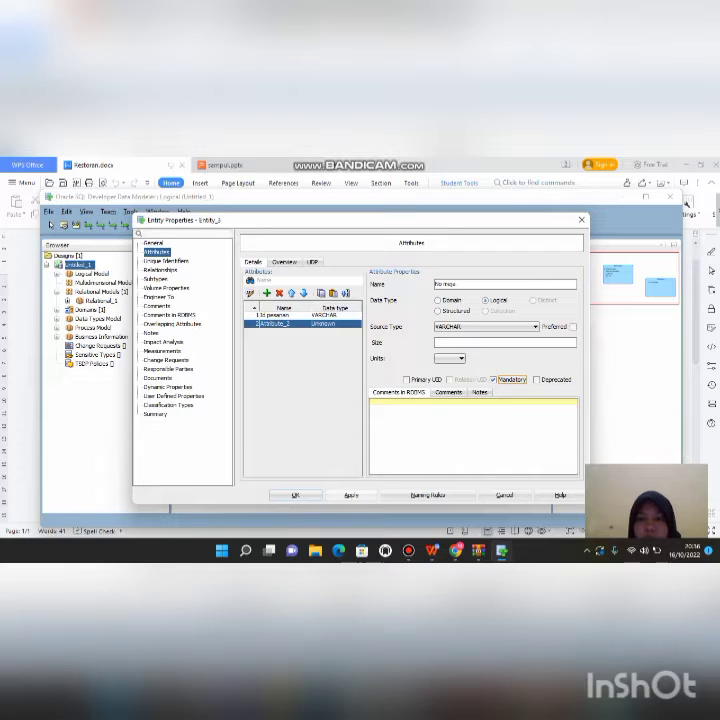
{"action": "left_click", "coordinate": [351, 495]}
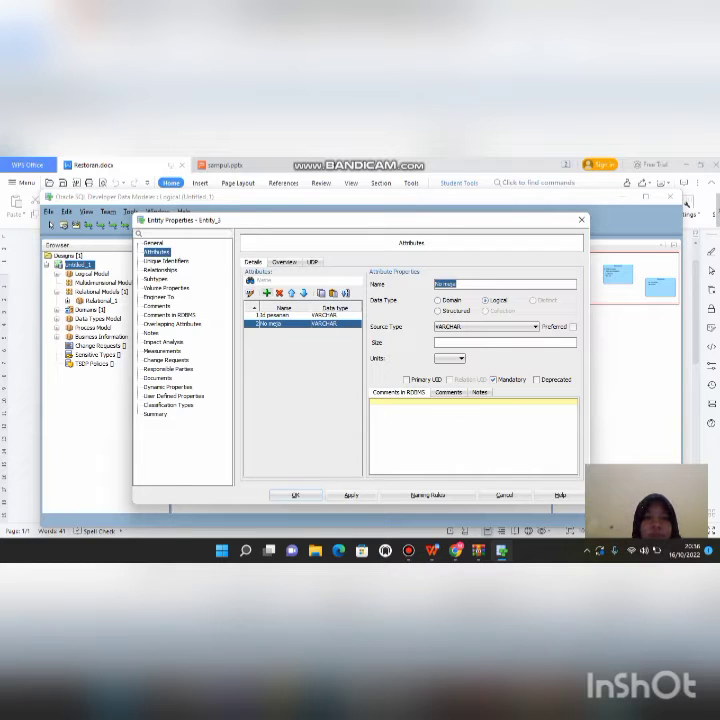
- Add a third attribute named "Daftar pesanan" to the Pesanan entity
{"action": "left_click", "coordinate": [267, 292]}
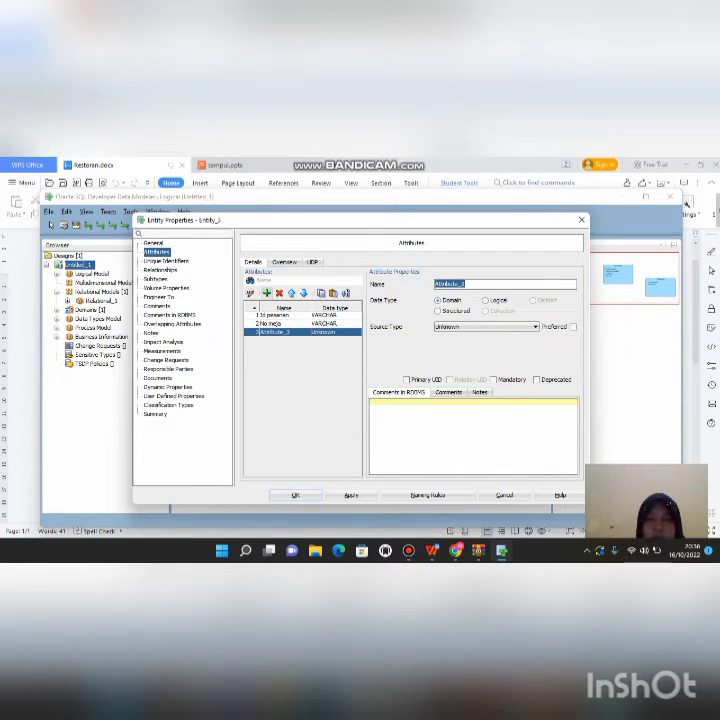
{"action": "key", "text": "BackSpace"}
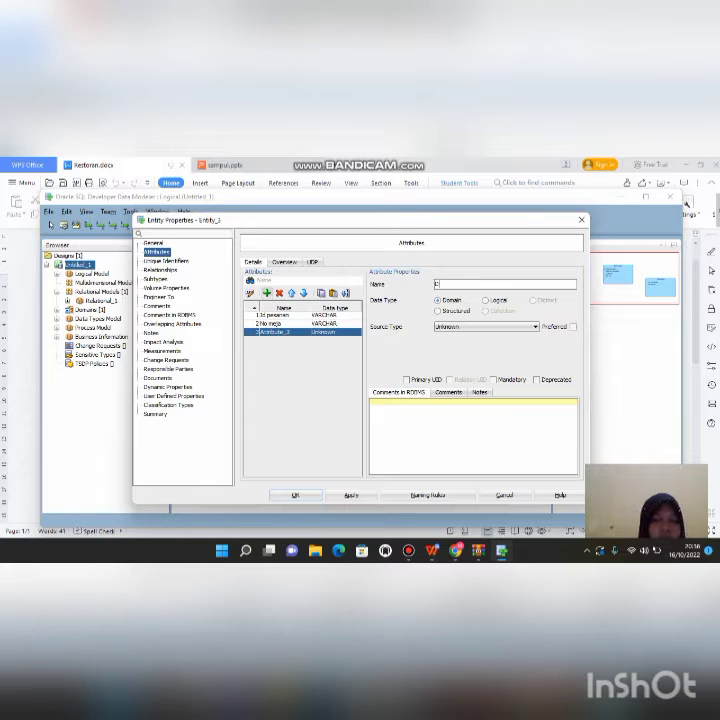
{"action": "type", "text": "paftar "}
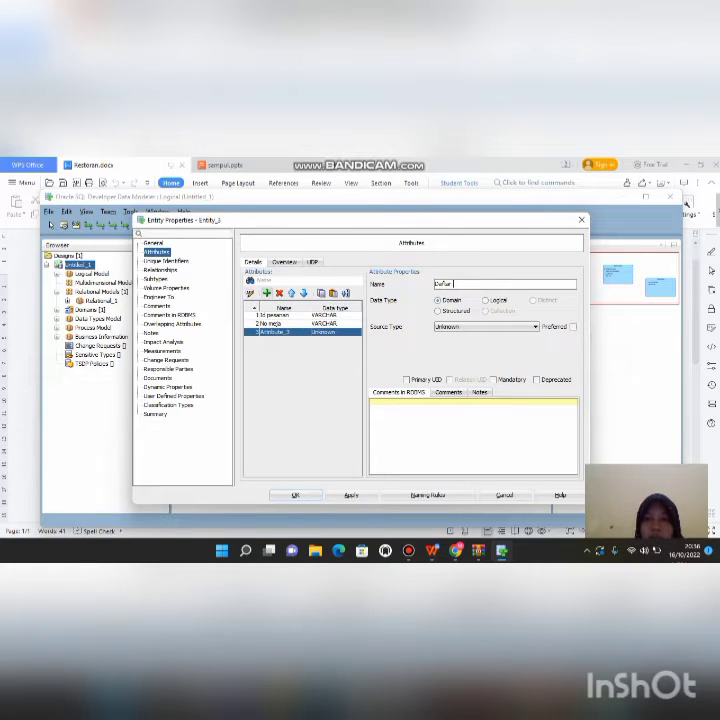
{"action": "type", "text": "pesanan"}
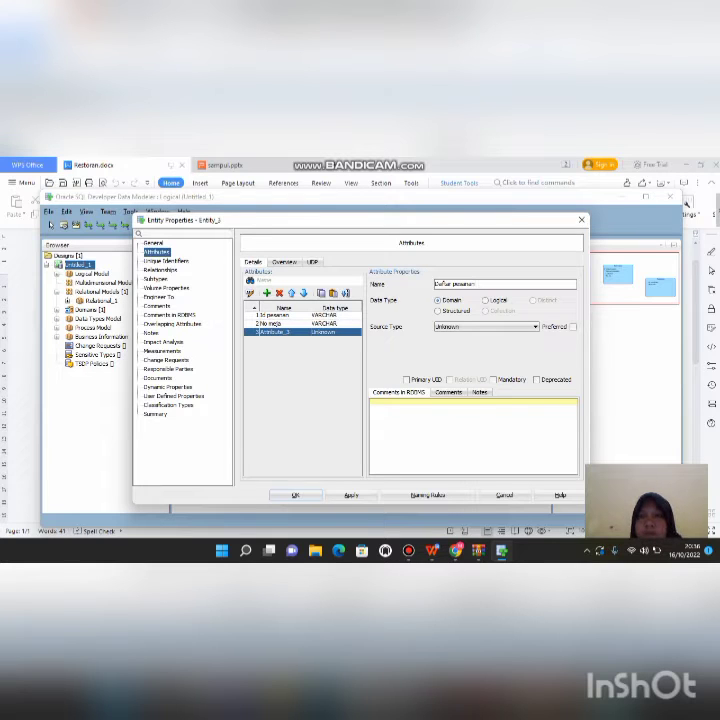
- Give Daftar pesanan the logical type VARCHAR, make it mandatory, and apply the changes
{"action": "left_click", "coordinate": [485, 300]}
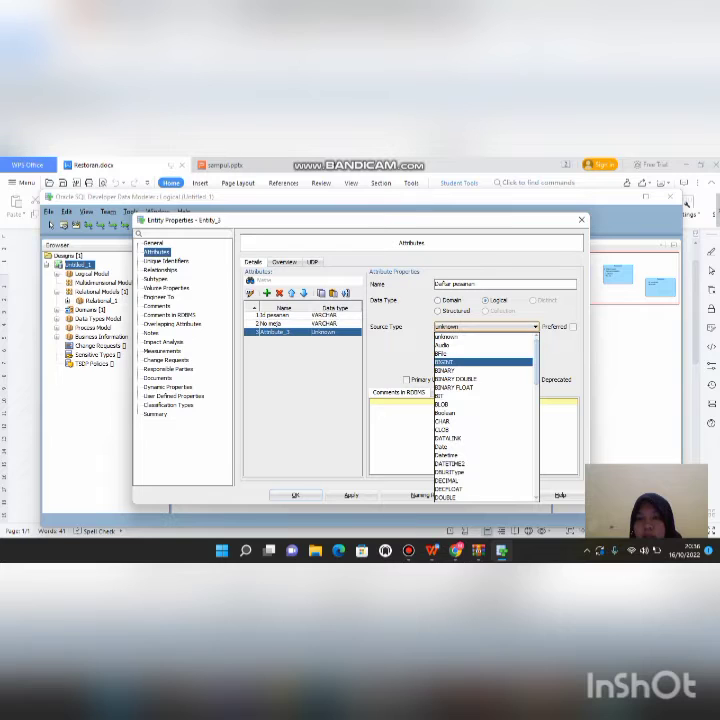
{"action": "left_click", "coordinate": [536, 472]}
{"action": "left_click", "coordinate": [536, 480]}
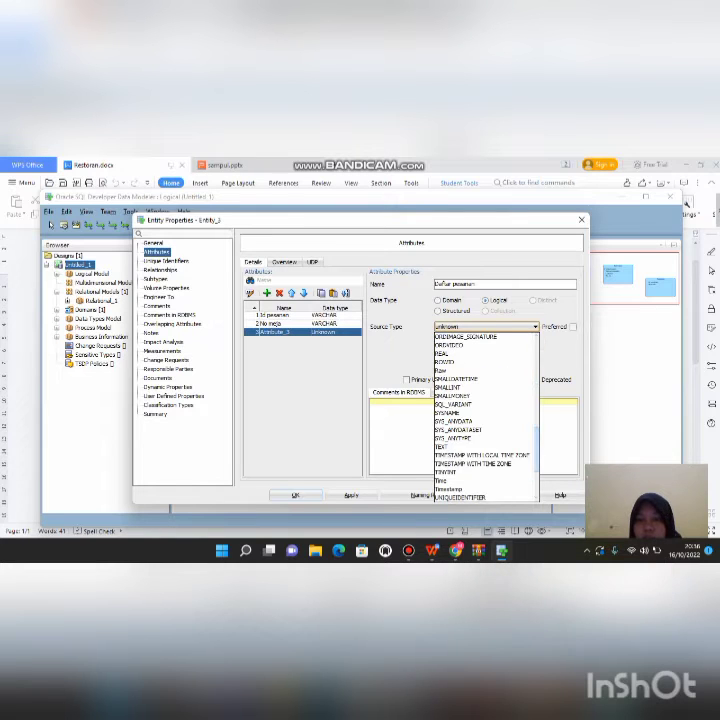
{"action": "left_click", "coordinate": [536, 480]}
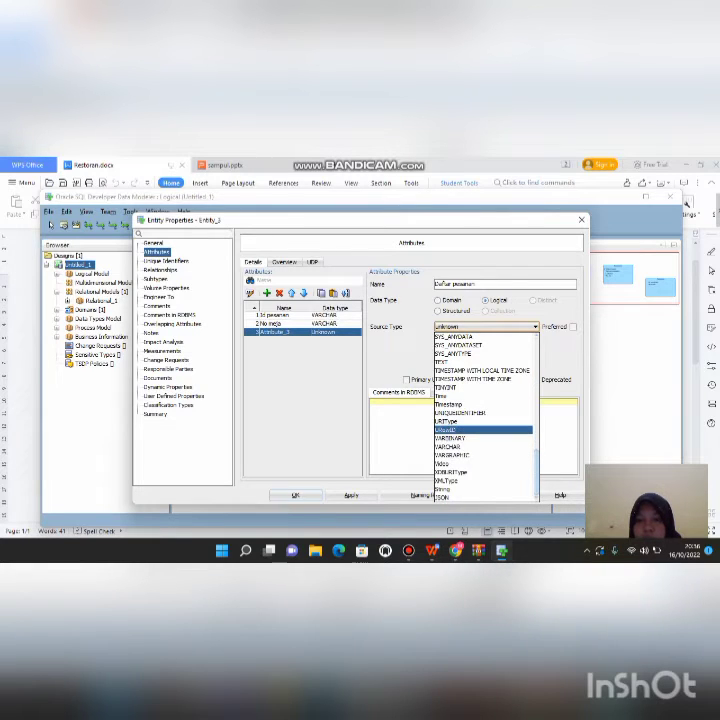
{"action": "left_click", "coordinate": [483, 446]}
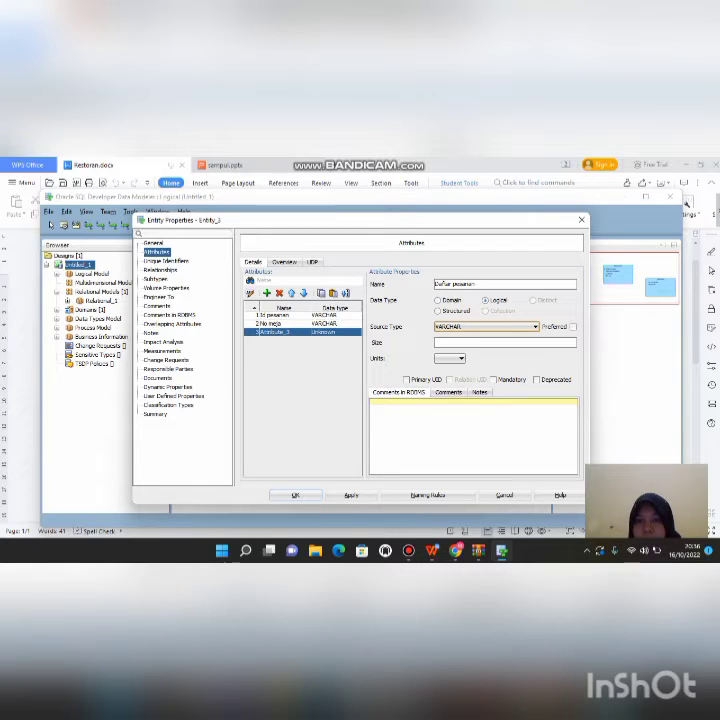
{"action": "left_click", "coordinate": [493, 379]}
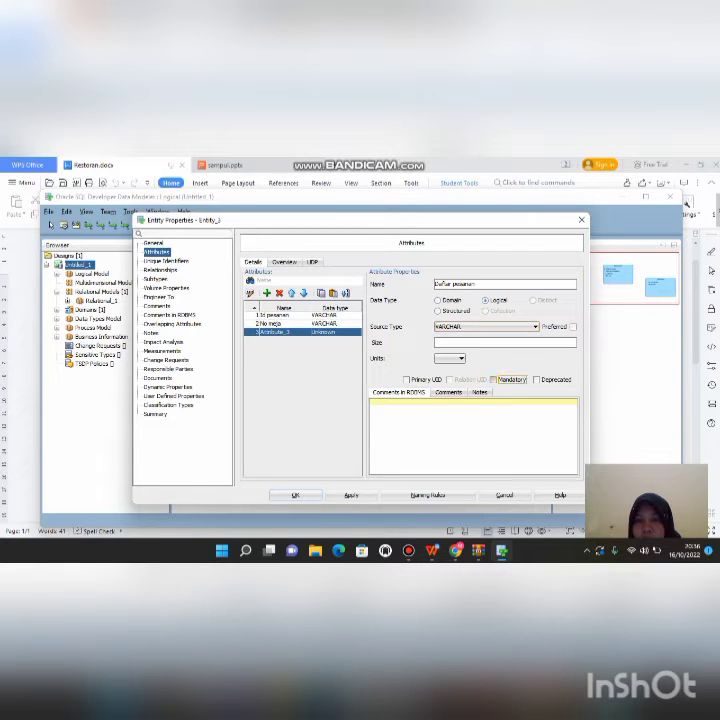
{"action": "left_click", "coordinate": [351, 495]}
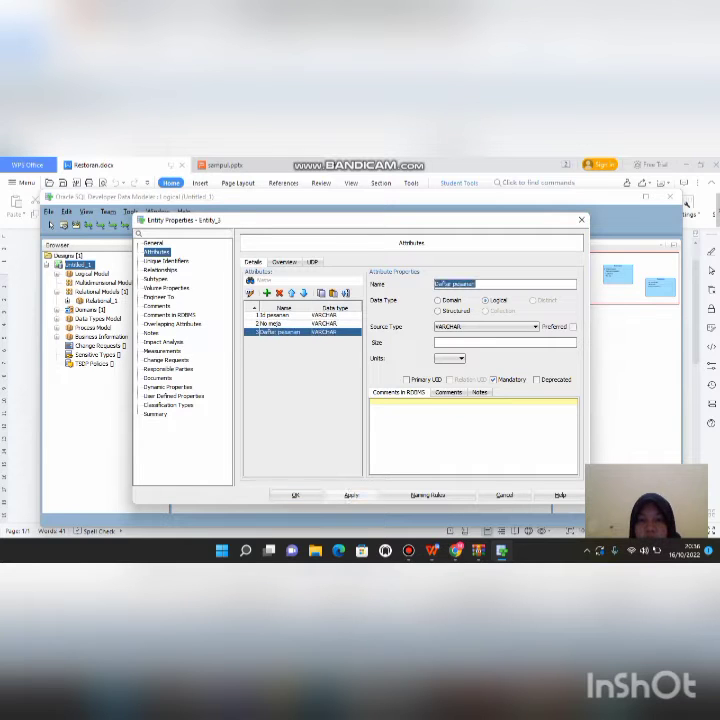
- Add a fourth attribute named "Jlh pesanan" to the Pesanan entity
{"action": "left_click", "coordinate": [267, 293]}
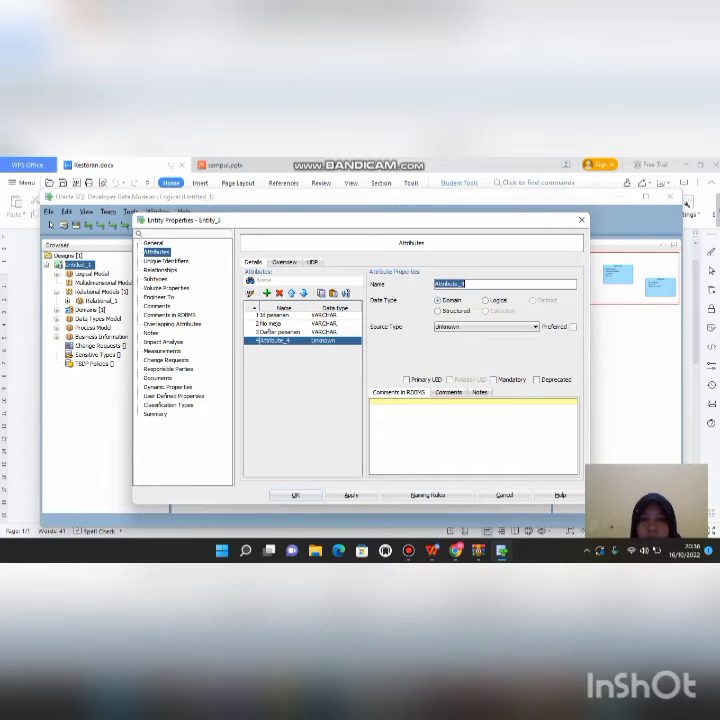
{"action": "key", "text": "BackSpace"}
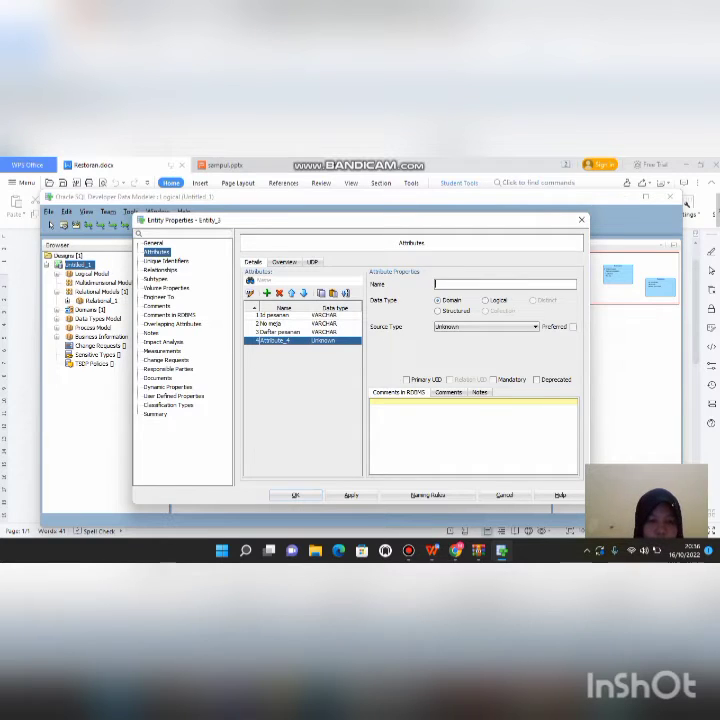
{"action": "type", "text": "lh pesa"}
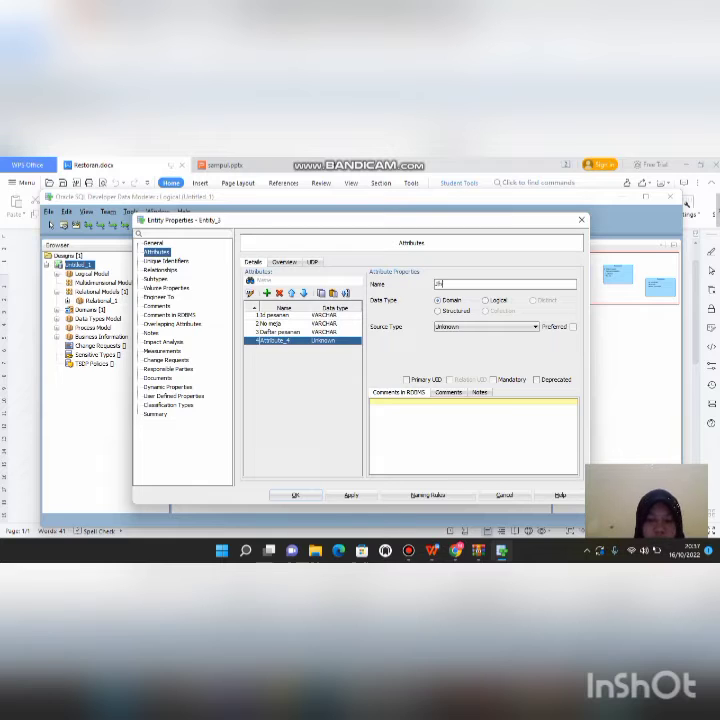
{"action": "type", "text": "nan"}
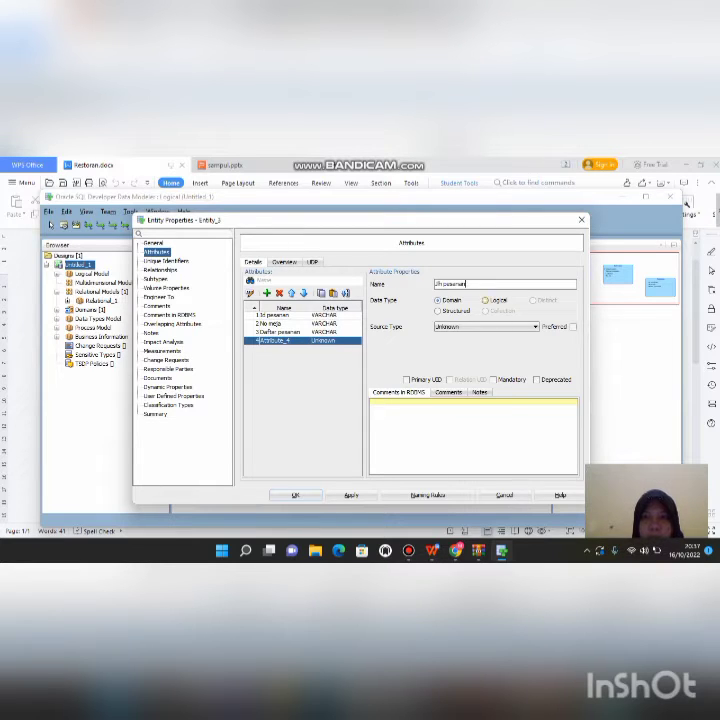
- Give Jlh pesanan the logical type VARCHAR, make it mandatory, and save the finished Pesanan entity
{"action": "left_click", "coordinate": [486, 300]}
{"action": "left_click", "coordinate": [535, 326]}
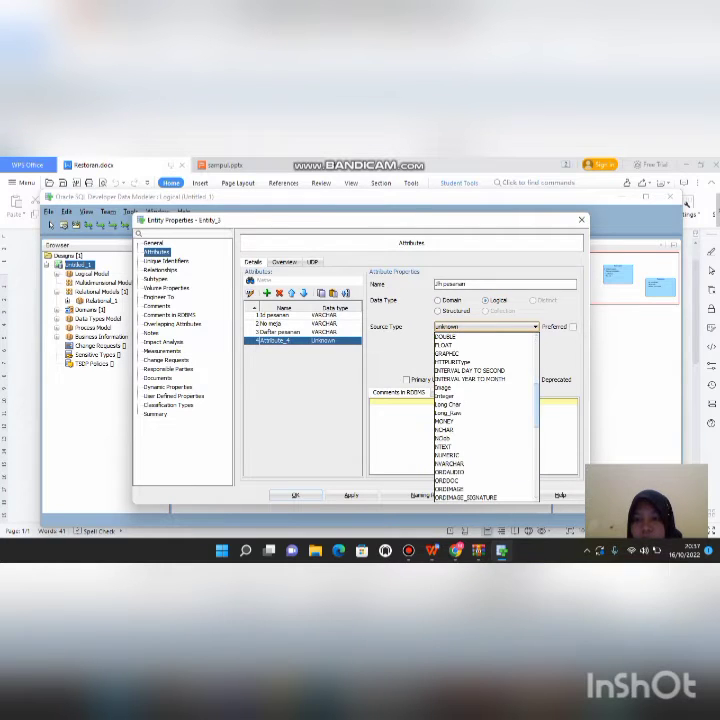
{"action": "scroll", "coordinate": [485, 415], "scroll_direction": "down", "scroll_amount": 6}
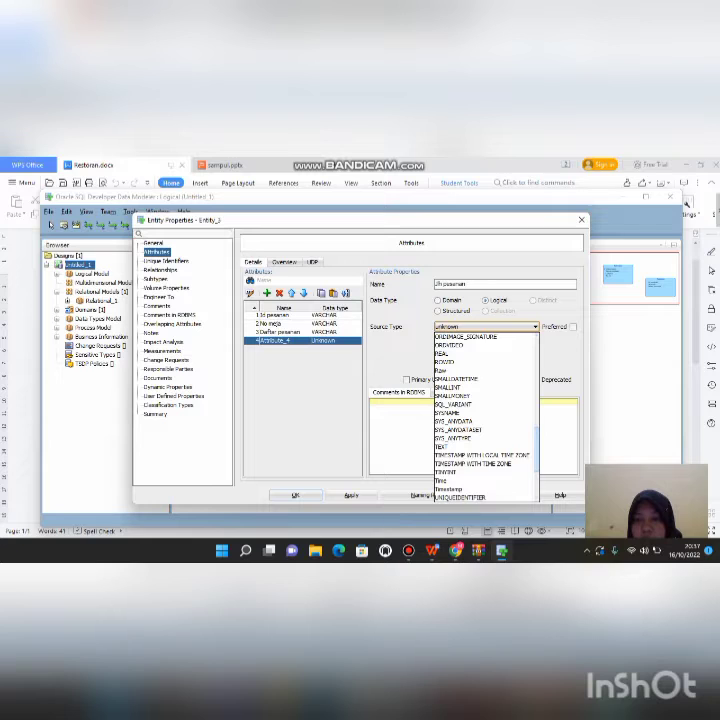
{"action": "scroll", "coordinate": [483, 430], "scroll_direction": "down", "scroll_amount": 3}
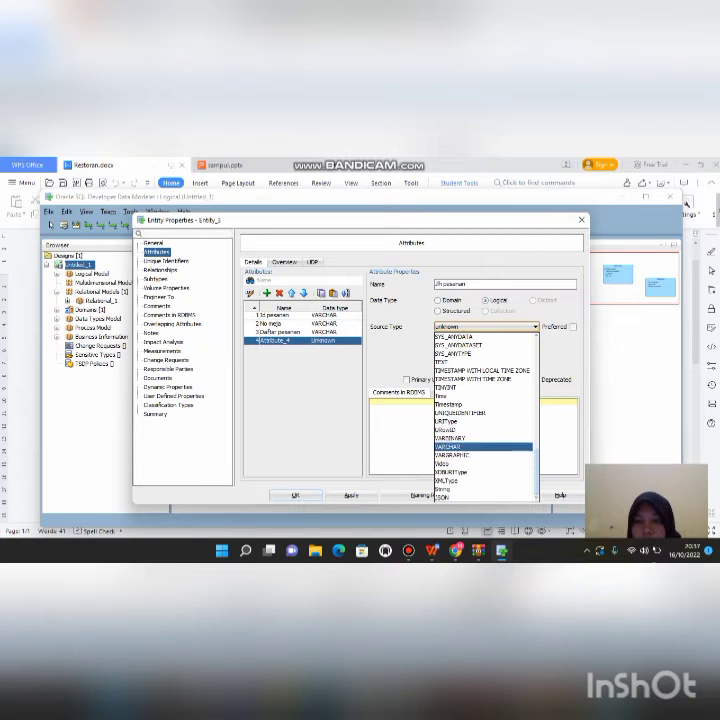
{"action": "key", "text": "Return"}
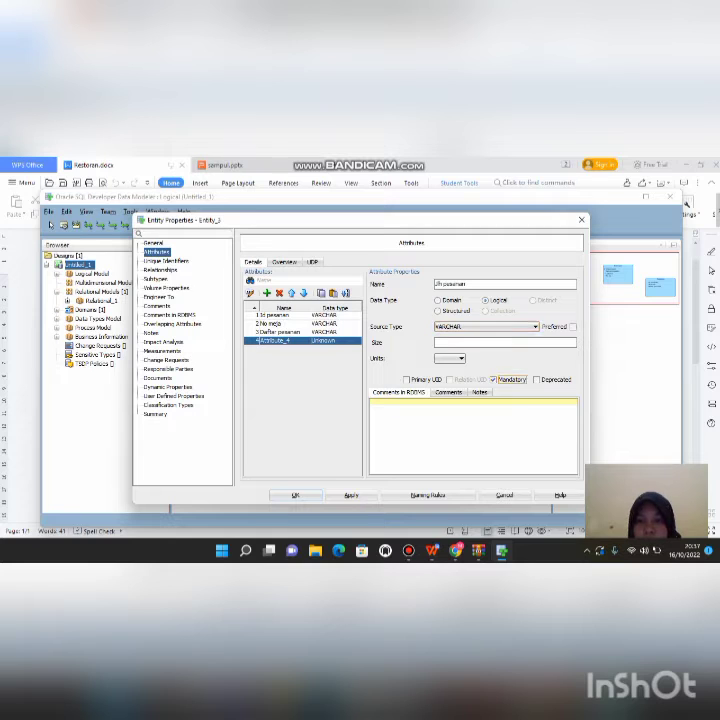
{"action": "key", "text": "space"}
{"action": "left_click", "coordinate": [351, 495]}
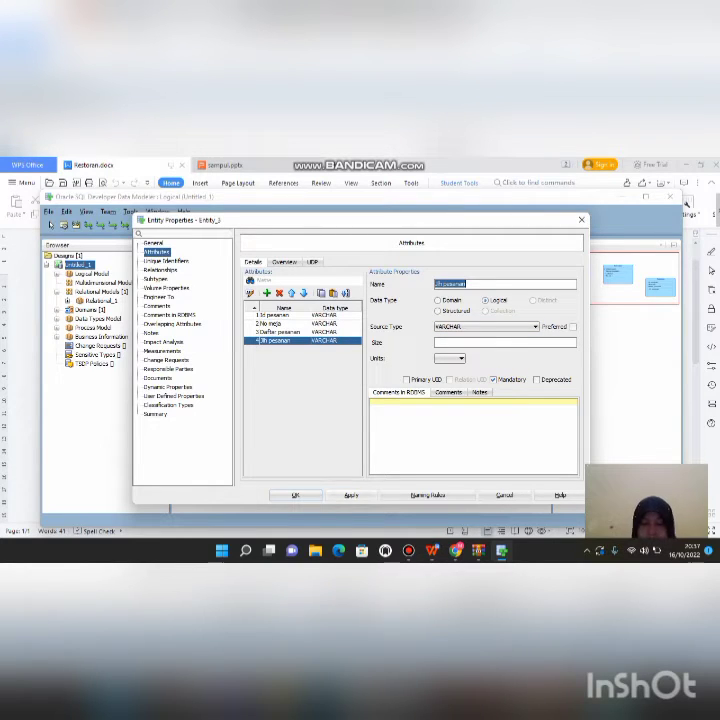
{"action": "left_click", "coordinate": [295, 495]}
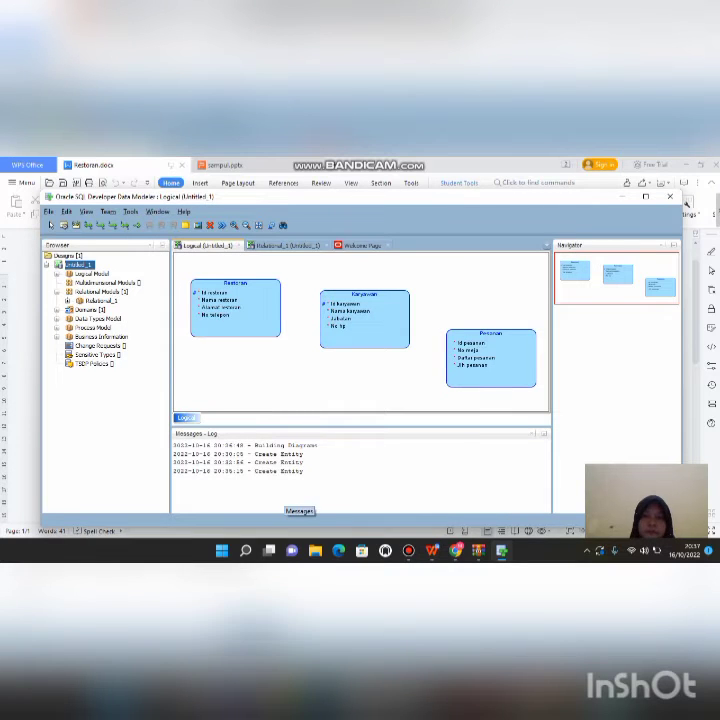
- Arrange Pesanan level with Karyawan and Pelanggan beneath Pesanan, and stretch Karyawan down to the lower row of entities
{"action": "left_click_drag", "start_coordinate": [458, 371], "coordinate": [456, 329]}
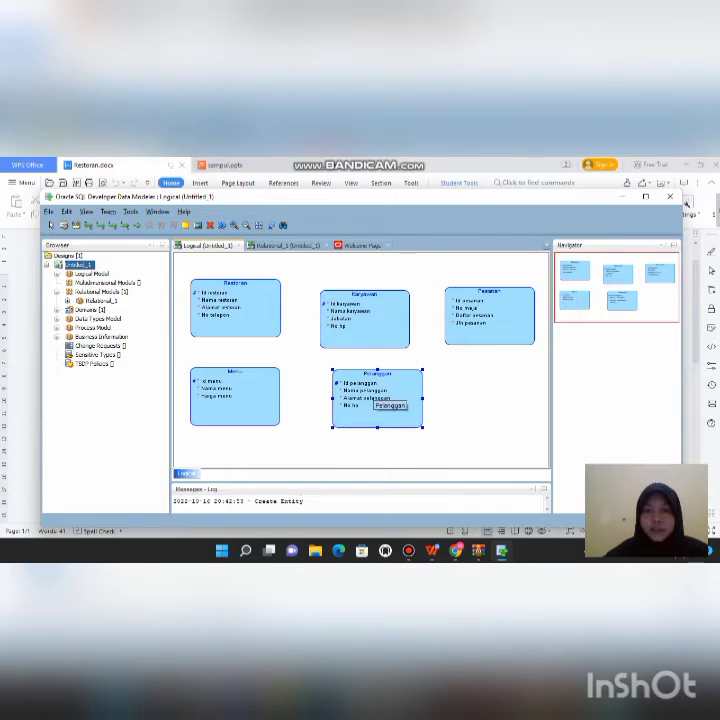
{"action": "left_click_drag", "start_coordinate": [413, 389], "coordinate": [522, 389]}
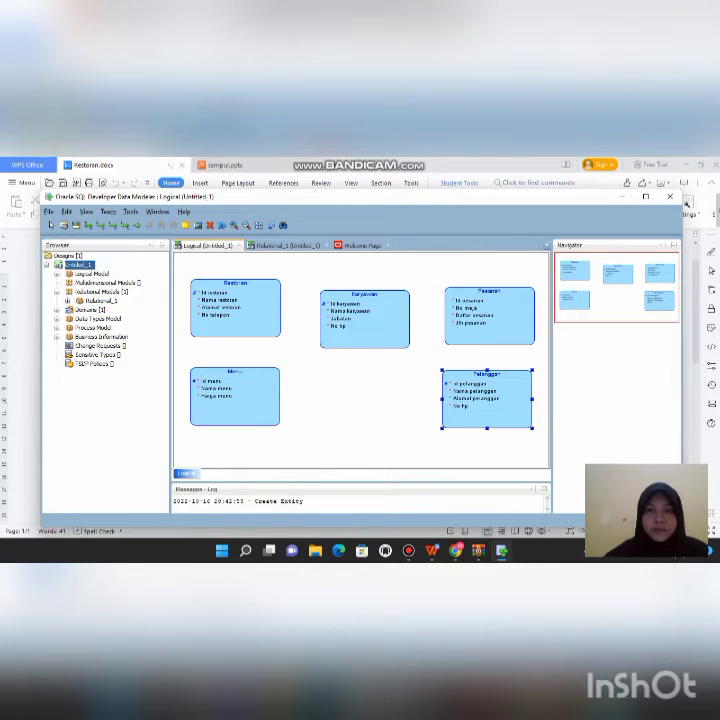
{"action": "left_click", "coordinate": [366, 318]}
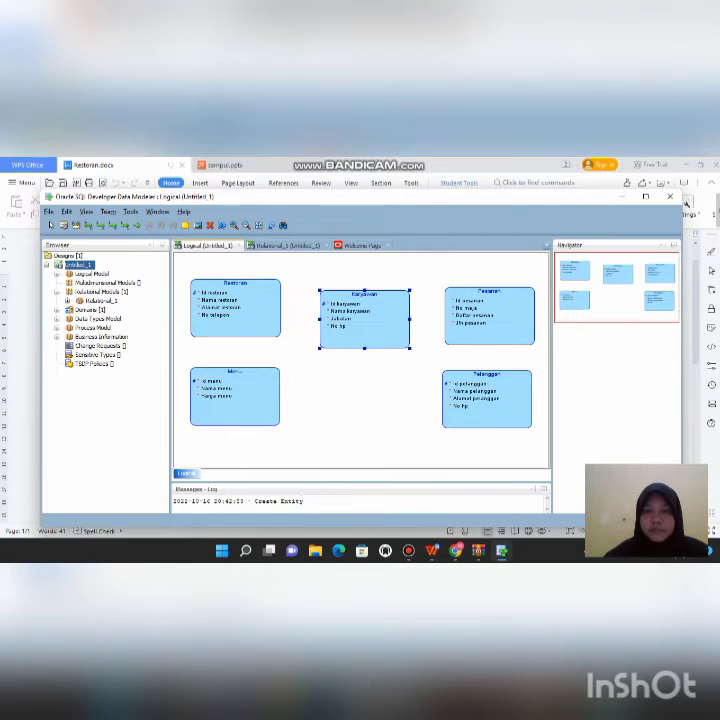
{"action": "left_click_drag", "start_coordinate": [364, 348], "coordinate": [364, 424]}
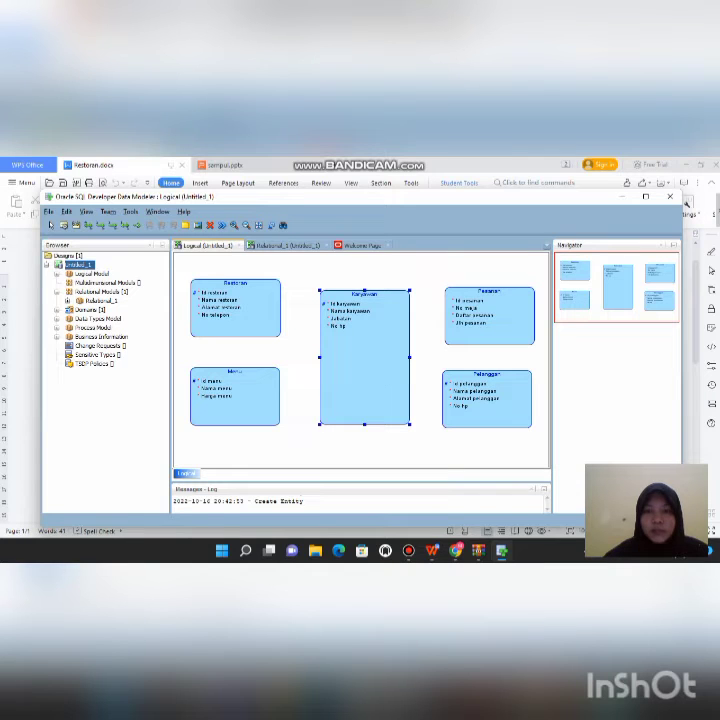
- Create a new entity below Karyawan, name it "Koki" and set its super type to Karyawan
{"action": "left_click", "coordinate": [312, 432]}
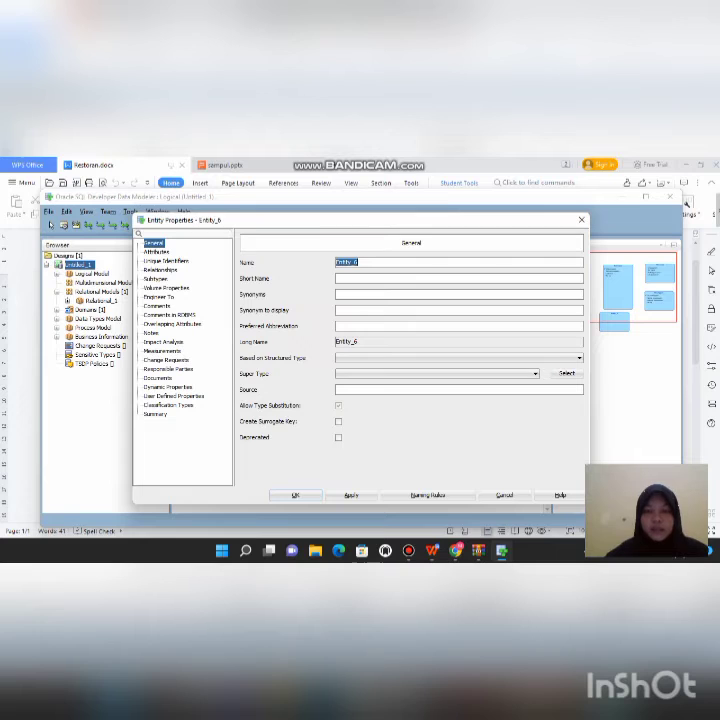
{"action": "key", "text": "BackSpace"}
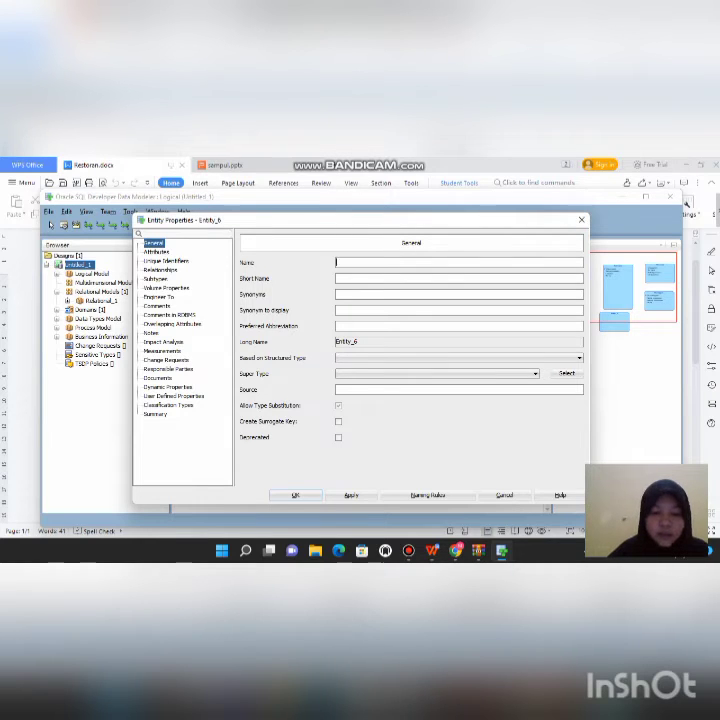
{"action": "type", "text": "Kasi"}
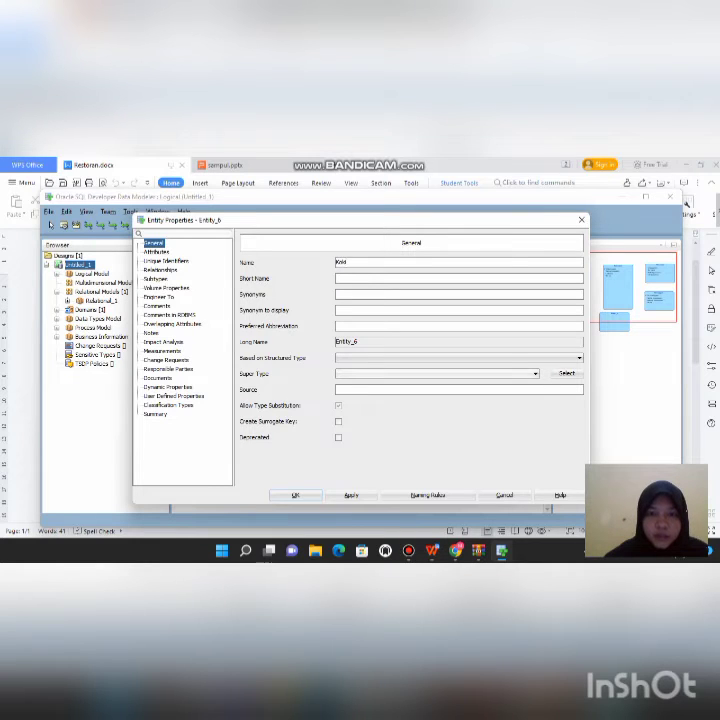
{"action": "left_click", "coordinate": [535, 374]}
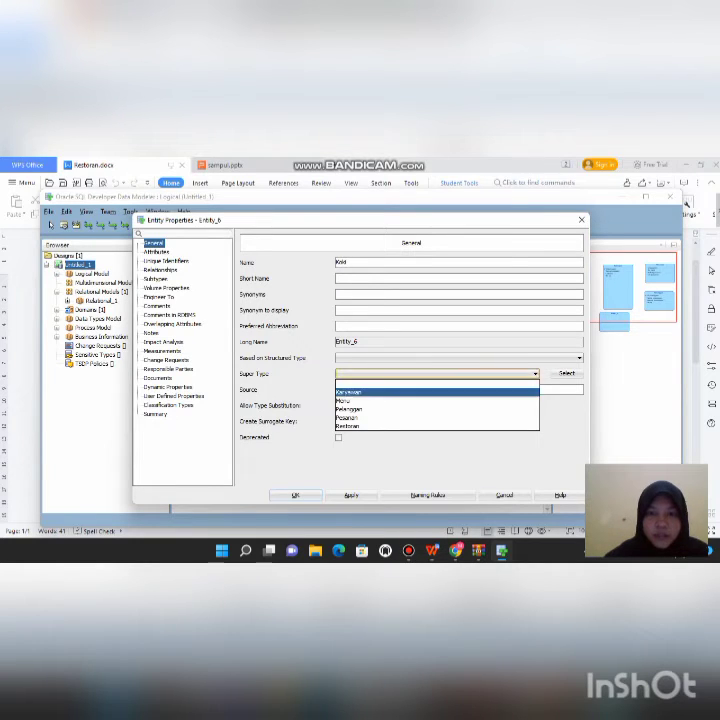
{"action": "left_click", "coordinate": [400, 392]}
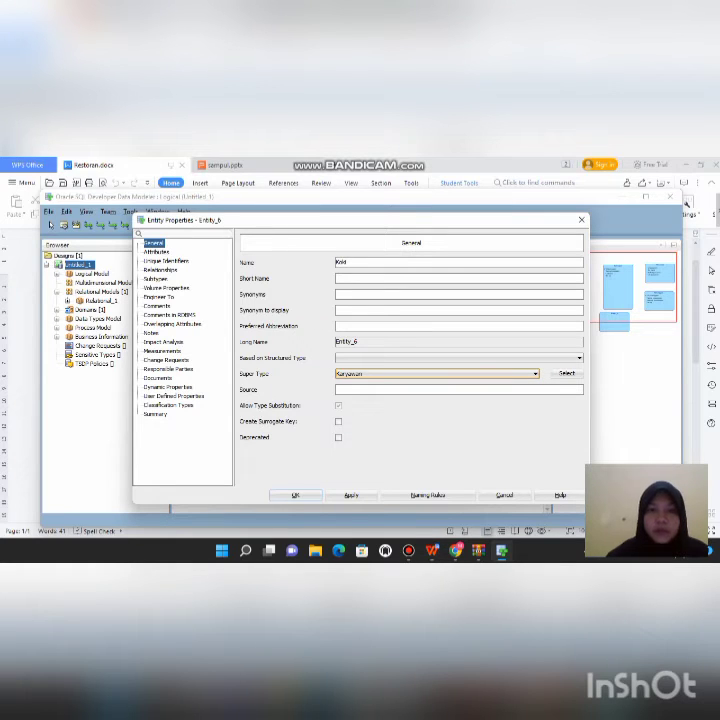
- Add a first attribute "Id koki" to Koki with logical type VARCHAR as primary UID, and apply the changes
{"action": "left_click", "coordinate": [156, 252]}
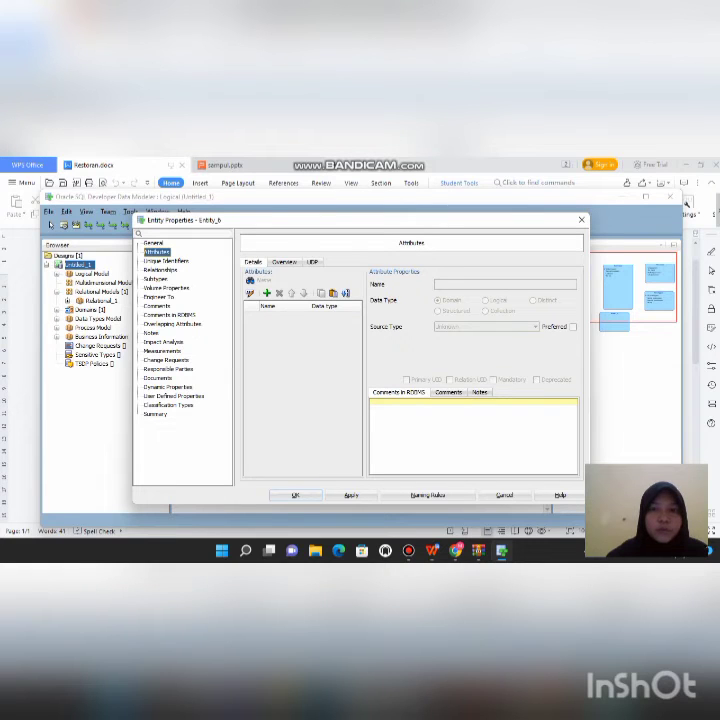
{"action": "left_click", "coordinate": [266, 292]}
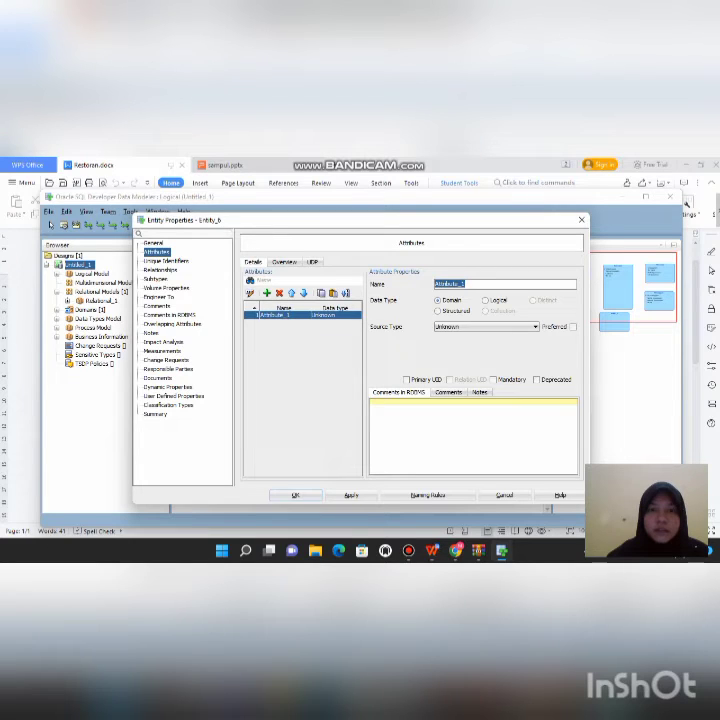
{"action": "type", "text": "id kol"}
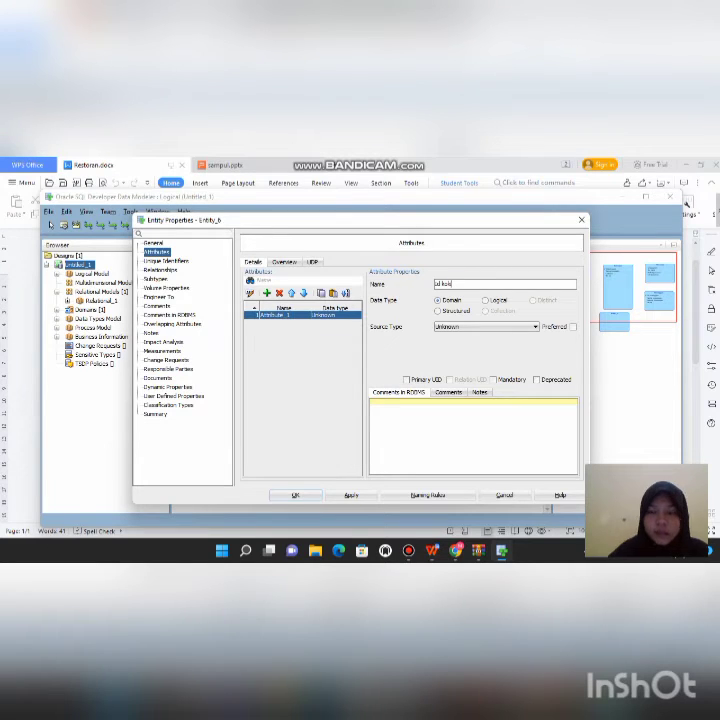
{"action": "left_click", "coordinate": [485, 300]}
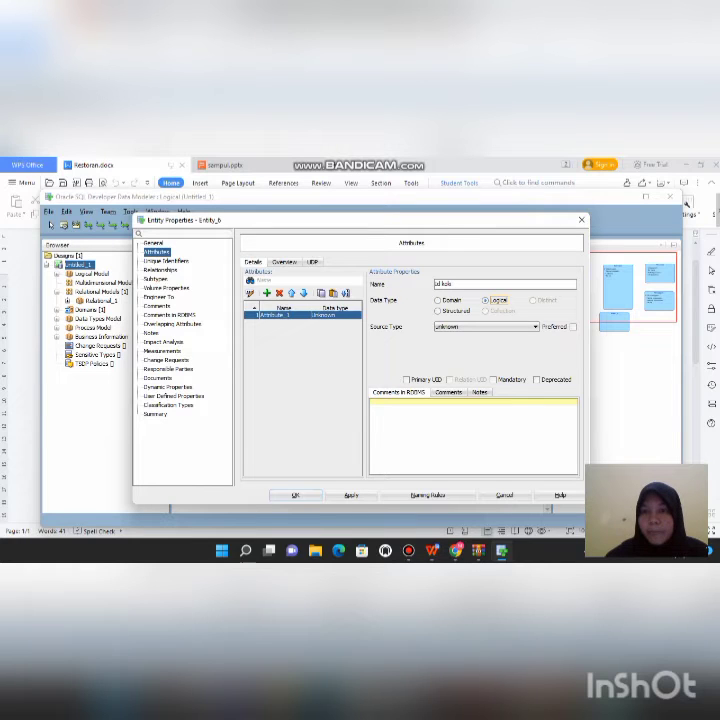
{"action": "left_click", "coordinate": [486, 327]}
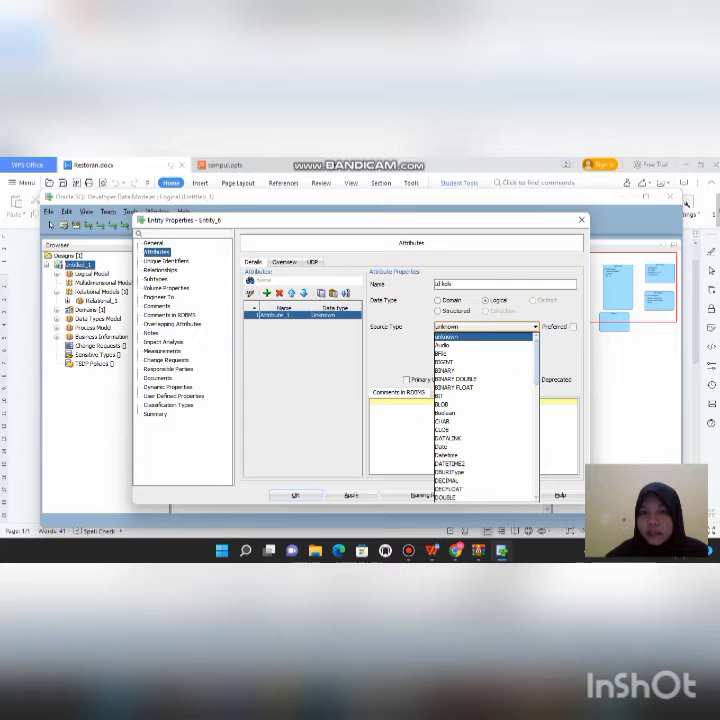
{"action": "key", "text": "v"}
{"action": "key", "text": "Return"}
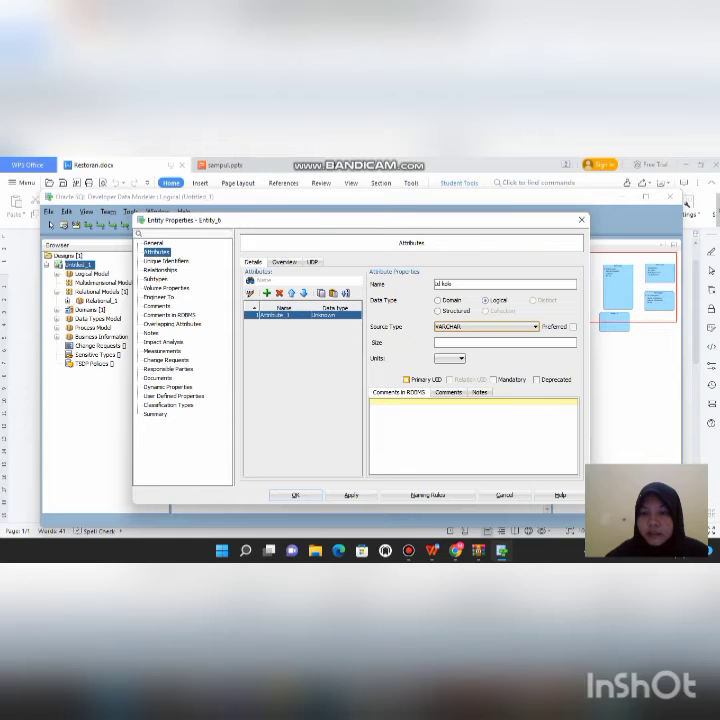
{"action": "left_click", "coordinate": [407, 379]}
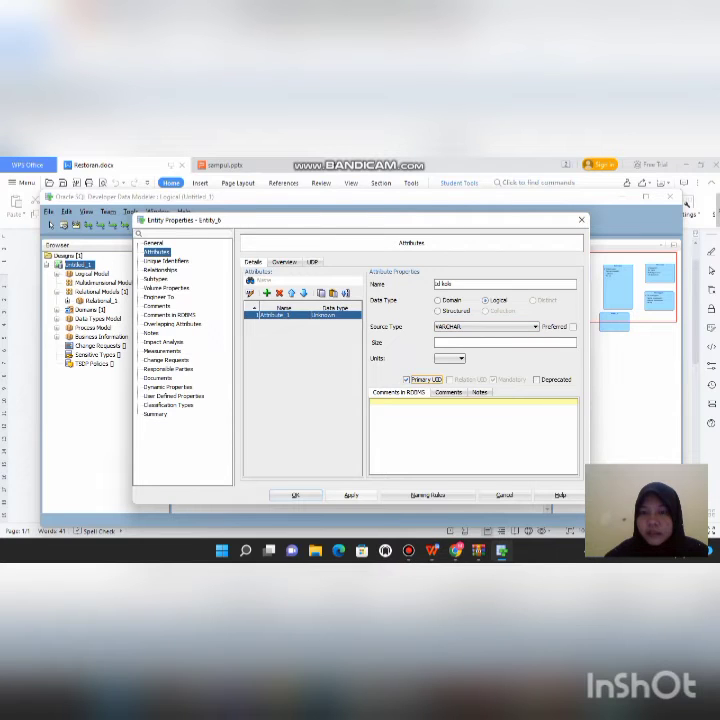
{"action": "left_click", "coordinate": [351, 495]}
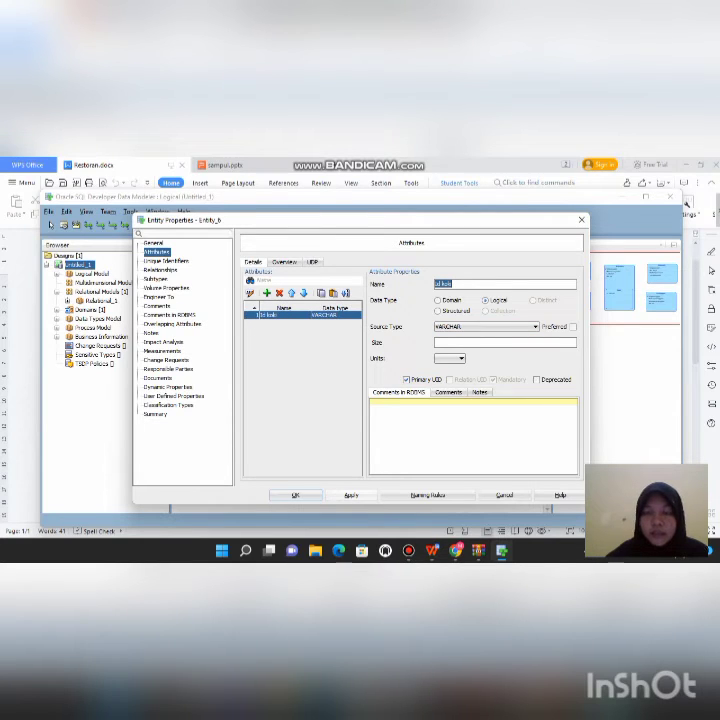
- Add a second attribute named "Nama koki" to the Koki entity
{"action": "left_click", "coordinate": [267, 293]}
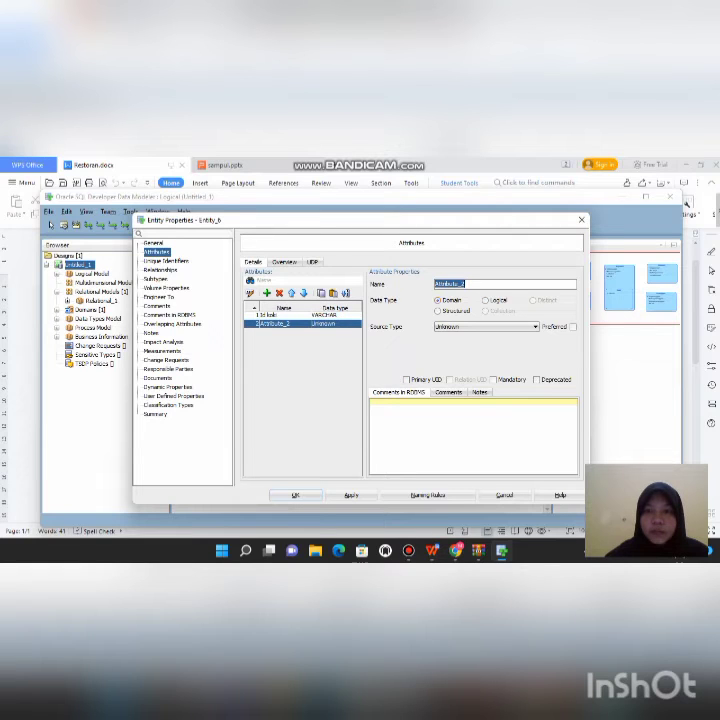
{"action": "key", "text": "BackSpace"}
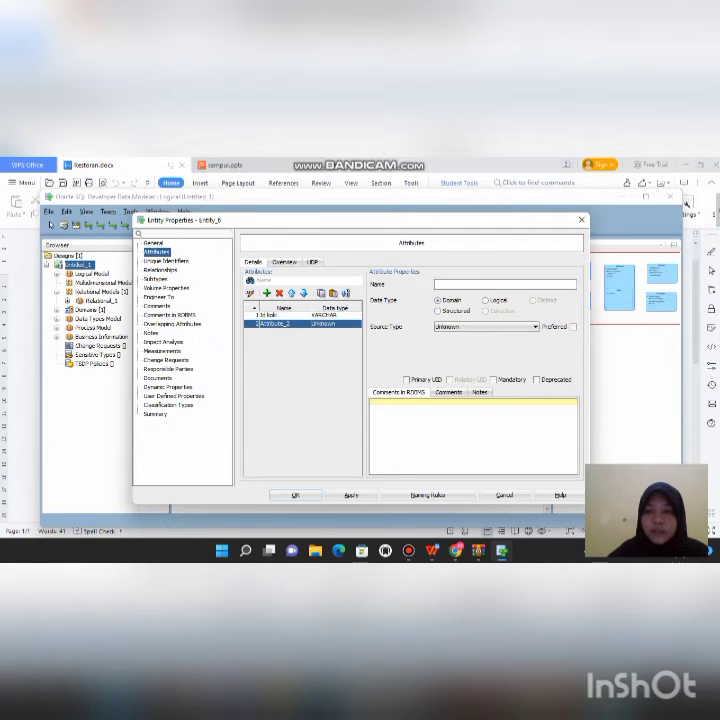
{"action": "type", "text": "N"}
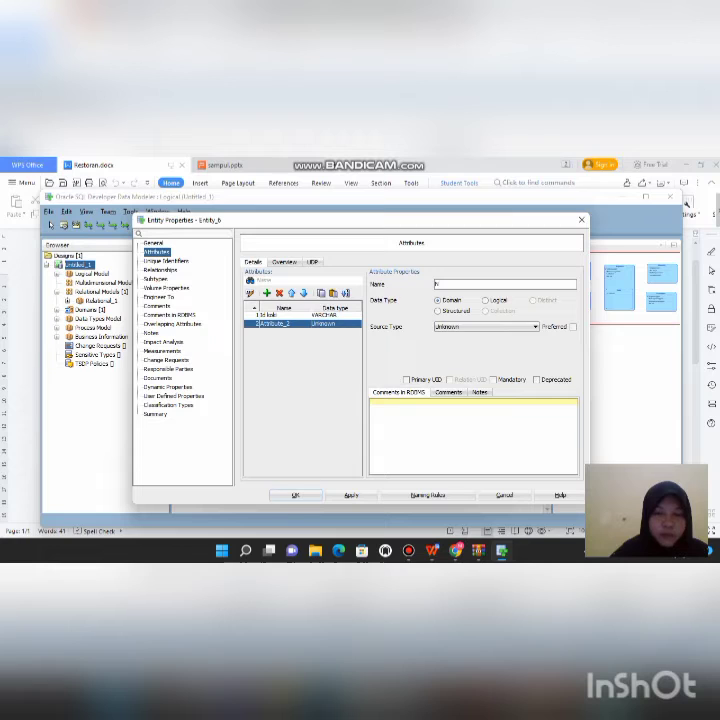
{"action": "type", "text": "ama koki"}
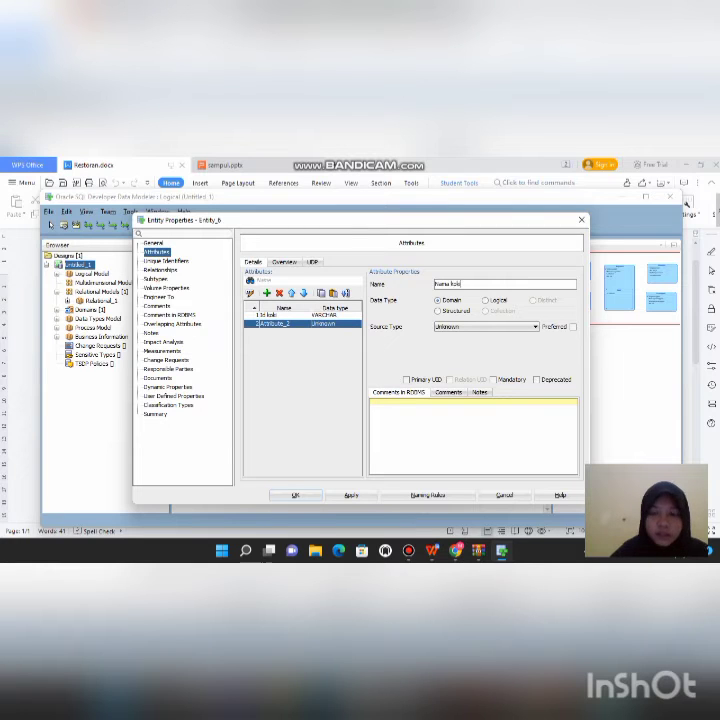
- Give Nama koki the logical type VARCHAR, make it mandatory, and apply the changes
{"action": "left_click", "coordinate": [487, 301]}
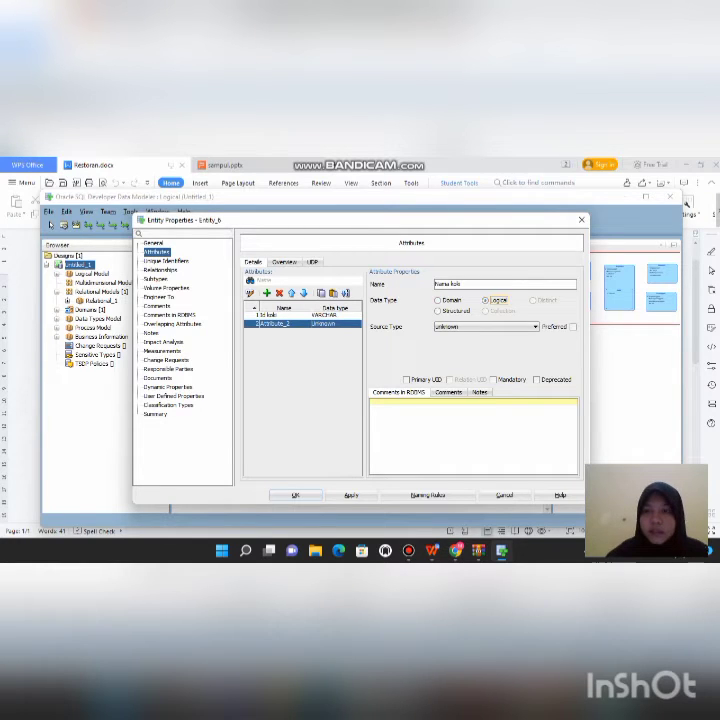
{"action": "left_click", "coordinate": [535, 327]}
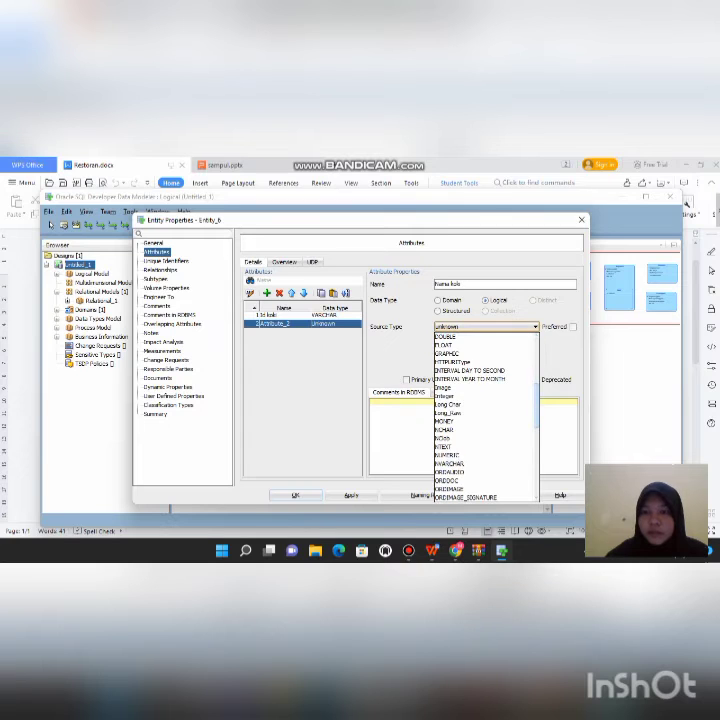
{"action": "scroll", "coordinate": [485, 417], "scroll_direction": "down", "scroll_amount": 10}
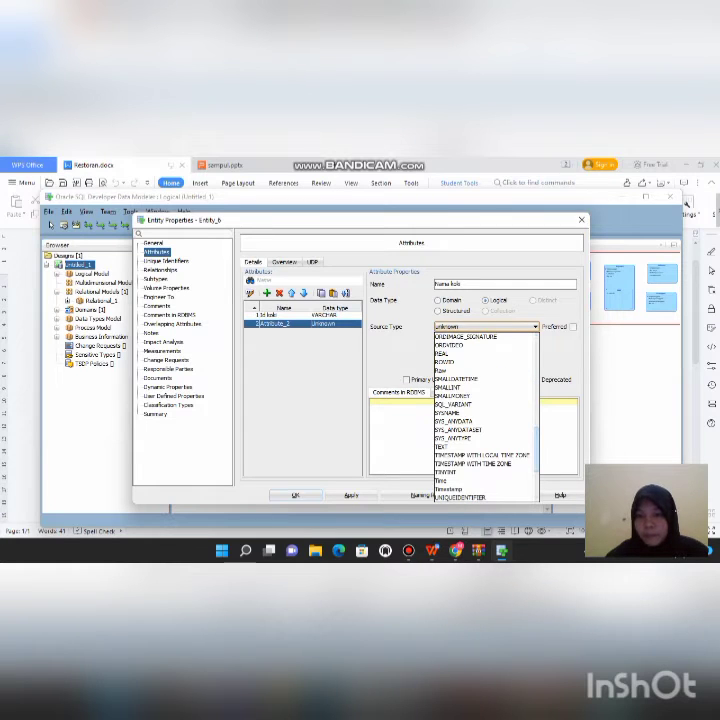
{"action": "scroll", "coordinate": [485, 417], "scroll_direction": "down", "scroll_amount": 4}
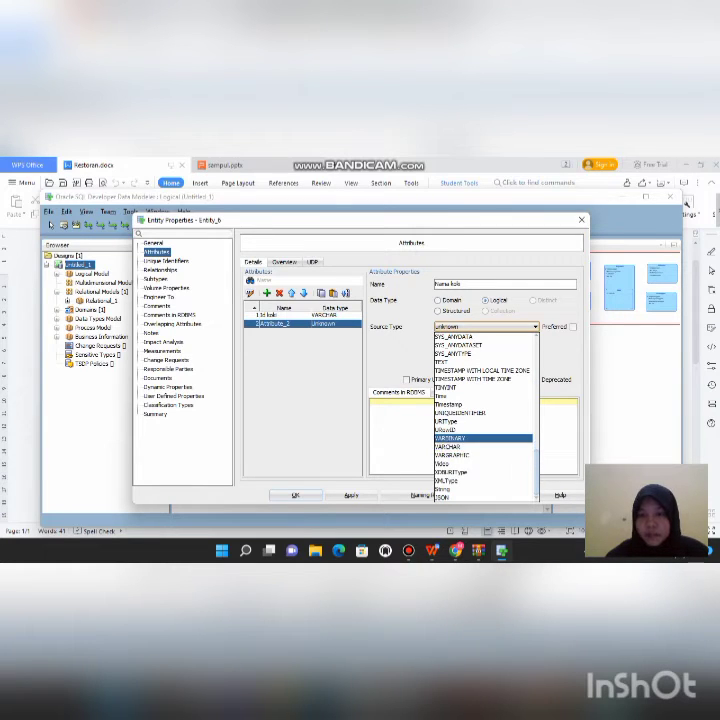
{"action": "left_click", "coordinate": [465, 438]}
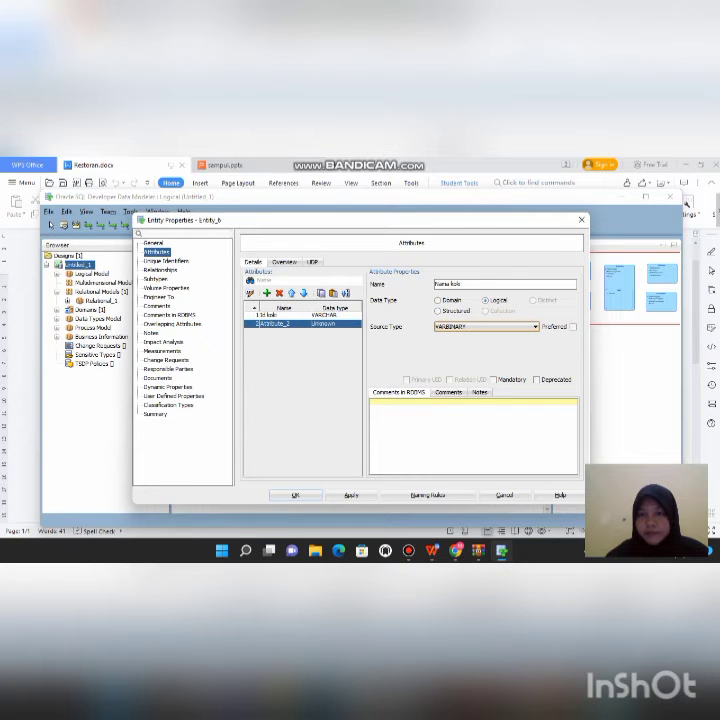
{"action": "left_click", "coordinate": [485, 326]}
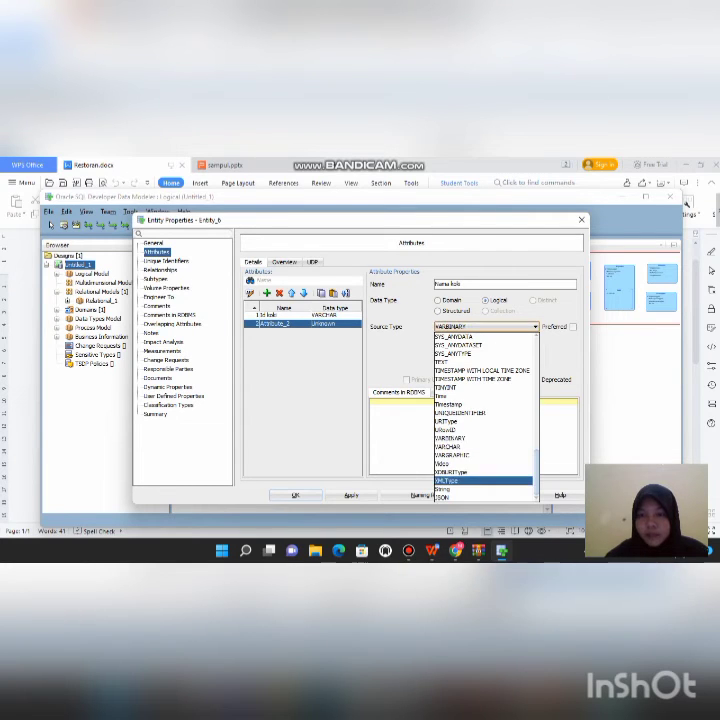
{"action": "left_click", "coordinate": [450, 446]}
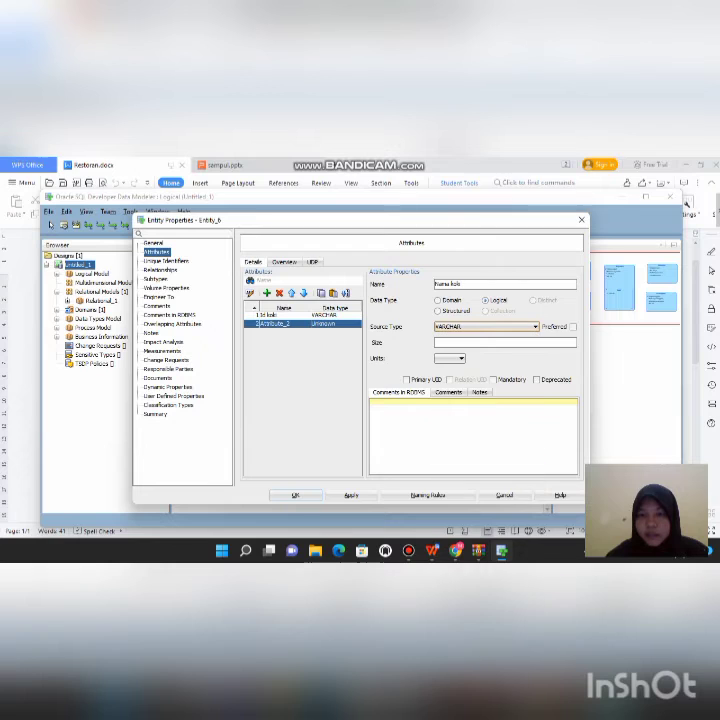
{"action": "left_click", "coordinate": [494, 380]}
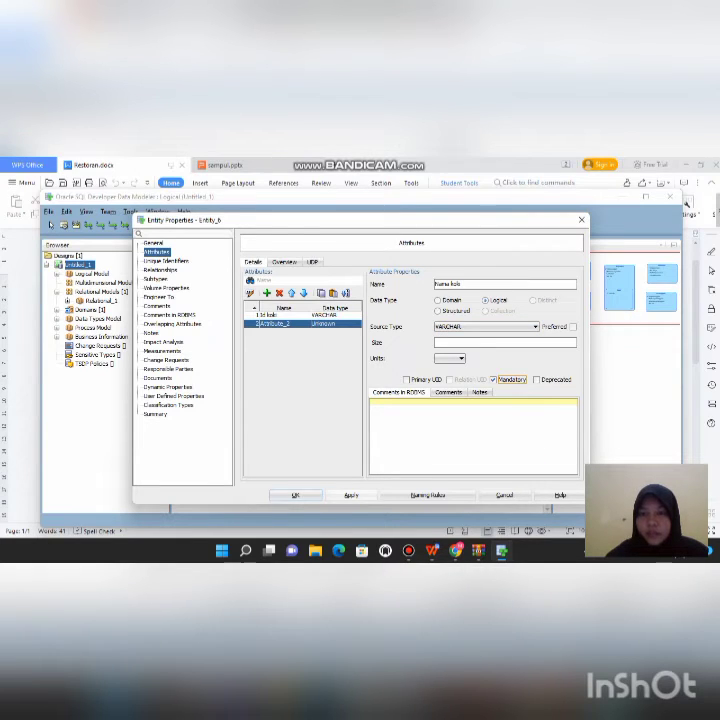
{"action": "left_click", "coordinate": [351, 495]}
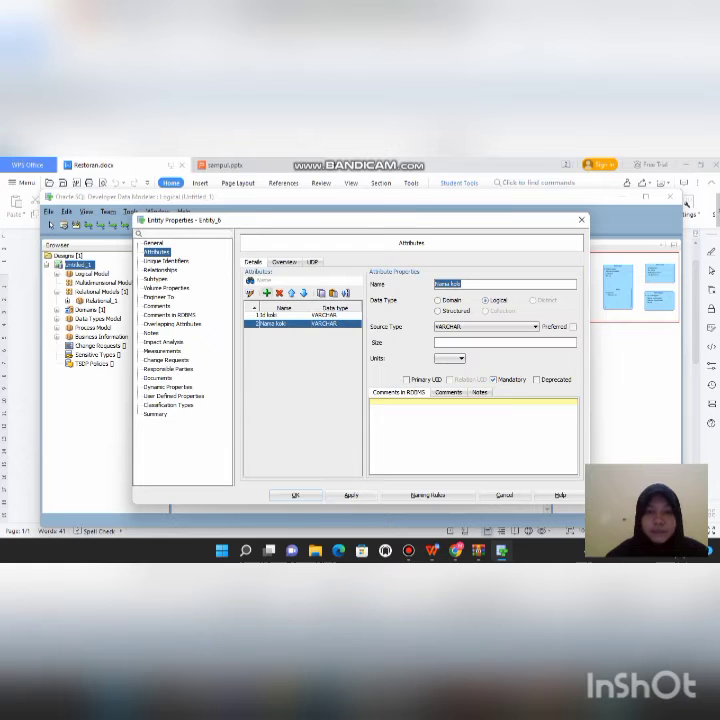
- Add a third attribute named "Gender" to the Koki entity
{"action": "left_click", "coordinate": [267, 293]}
{"action": "key", "text": "BackSpace"}
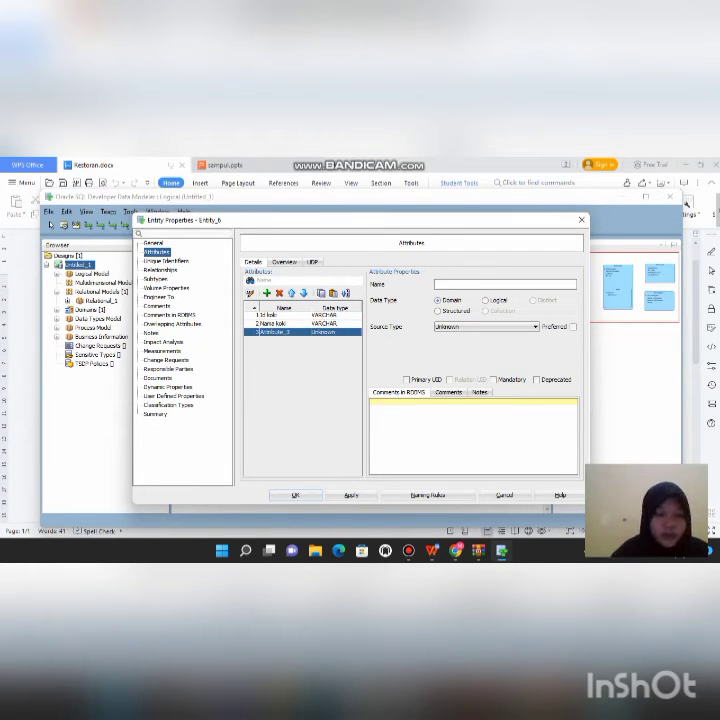
{"action": "type", "text": "kendar"}
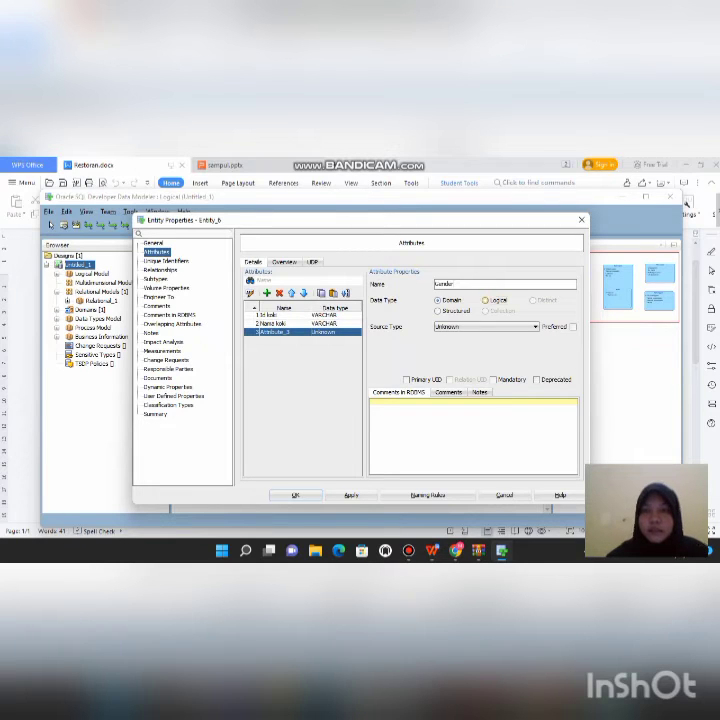
- Give Gender the logical type VARCHAR, make it mandatory, and save the finished Koki entity
{"action": "left_click", "coordinate": [486, 300]}
{"action": "left_click", "coordinate": [535, 327]}
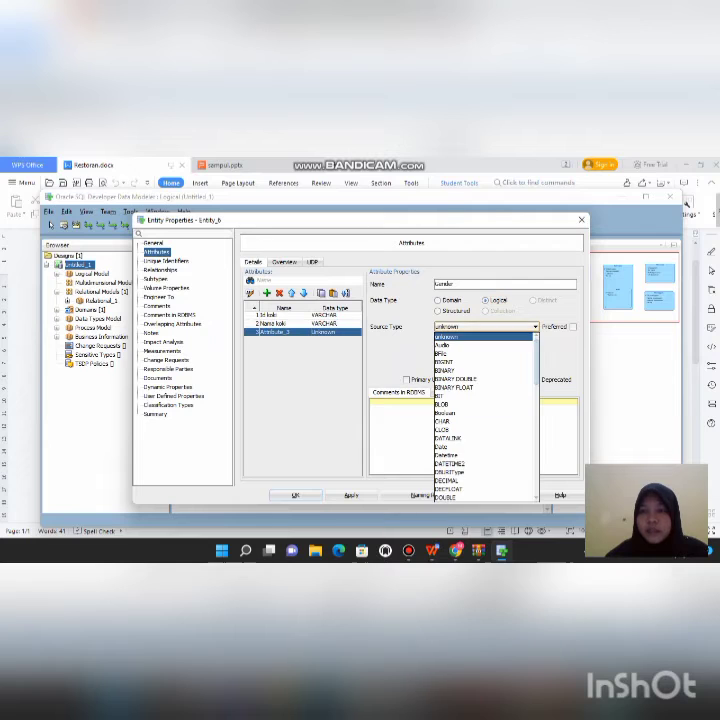
{"action": "scroll", "coordinate": [485, 417], "scroll_direction": "down", "scroll_amount": 10}
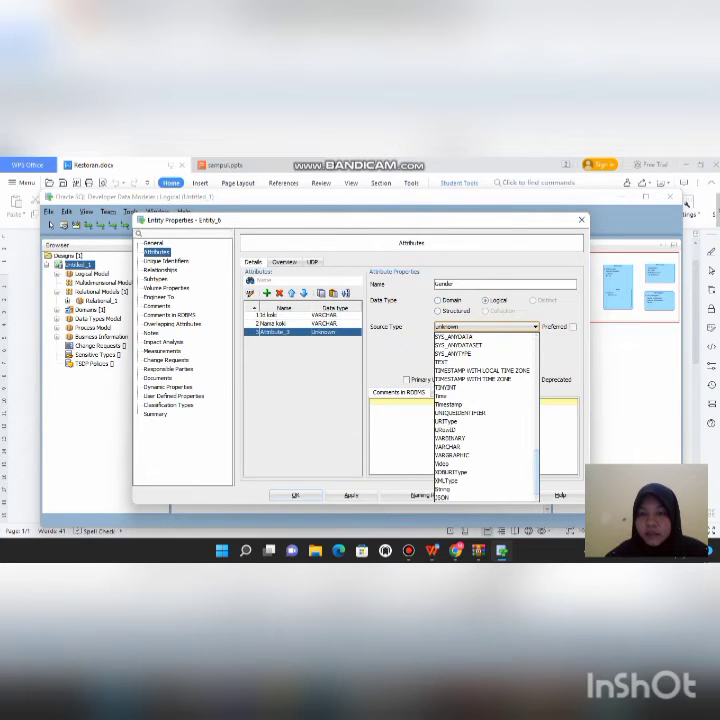
{"action": "scroll", "coordinate": [484, 446], "scroll_direction": "down", "scroll_amount": 4}
{"action": "left_click", "coordinate": [455, 446]}
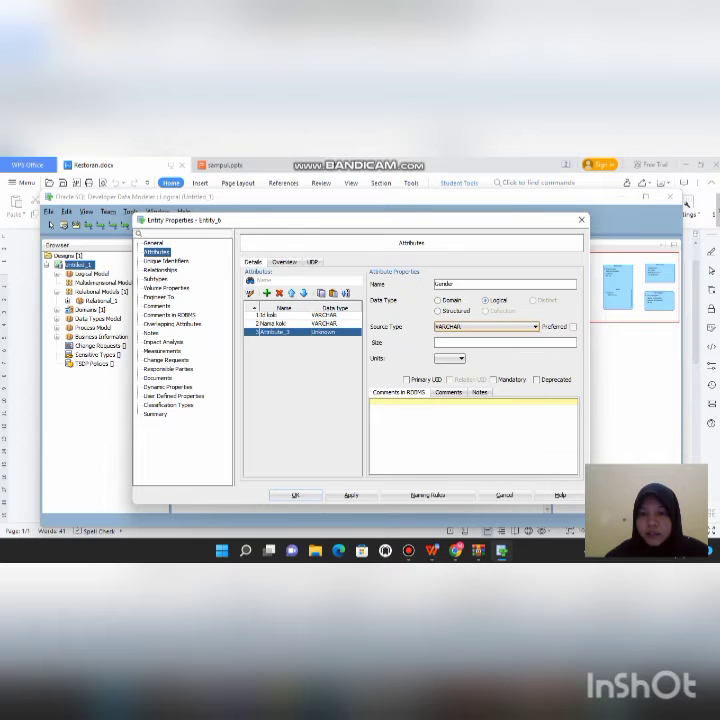
{"action": "left_click", "coordinate": [493, 380]}
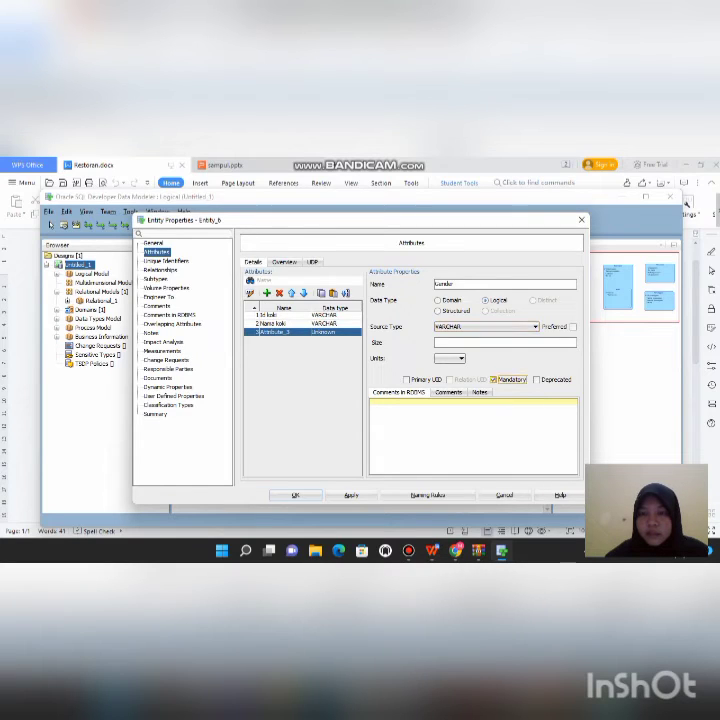
{"action": "left_click", "coordinate": [351, 495]}
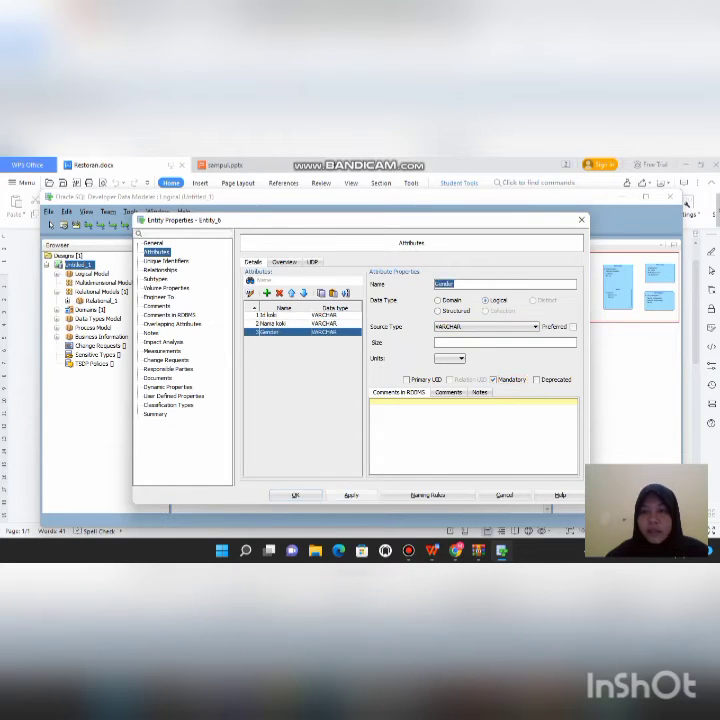
{"action": "left_click", "coordinate": [295, 495]}
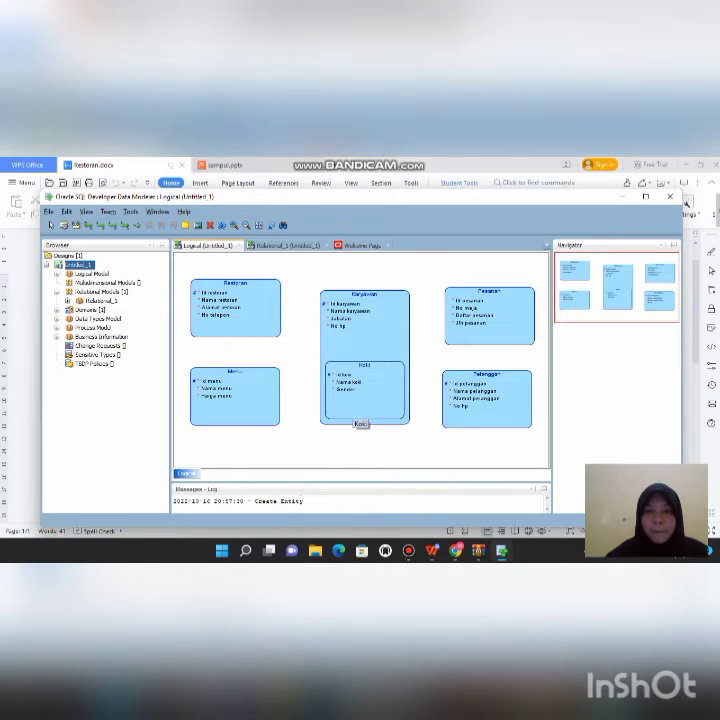
- Shrink the Koki subtype to fit its three attributes and place it directly beneath Karyawan's attribute list
{"action": "left_click_drag", "start_coordinate": [360, 418], "coordinate": [365, 379]}
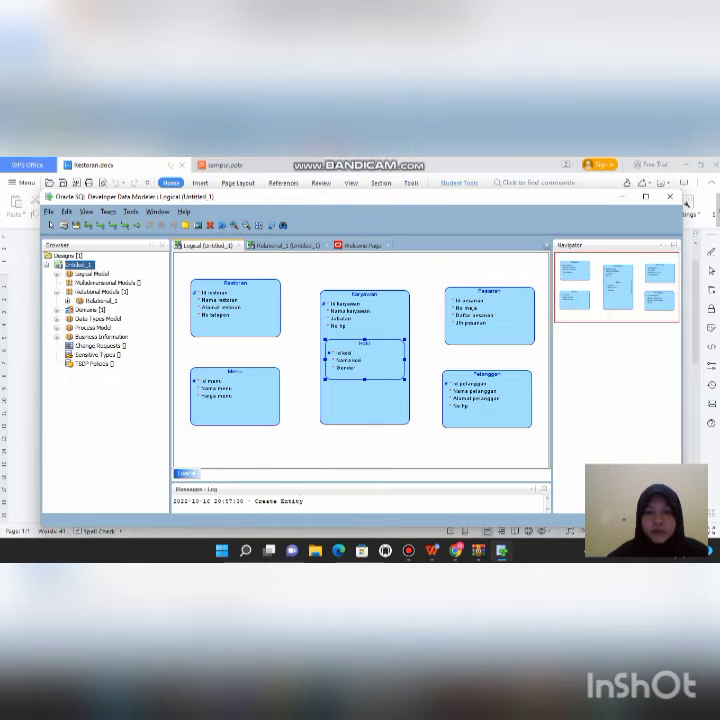
- Create a new entity named "Kasir" below Karyawan and set its super type to Karyawan
{"action": "left_click", "coordinate": [316, 436]}
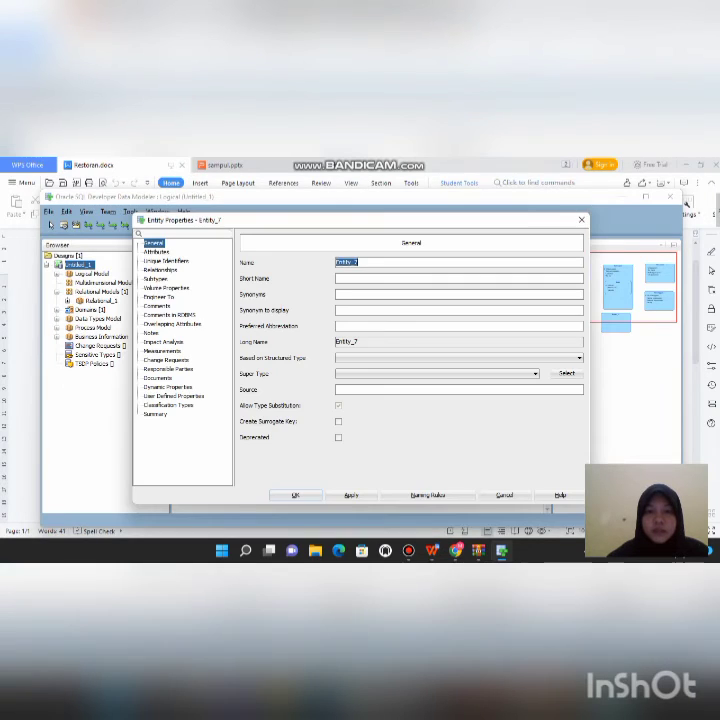
{"action": "key", "text": "BackSpace"}
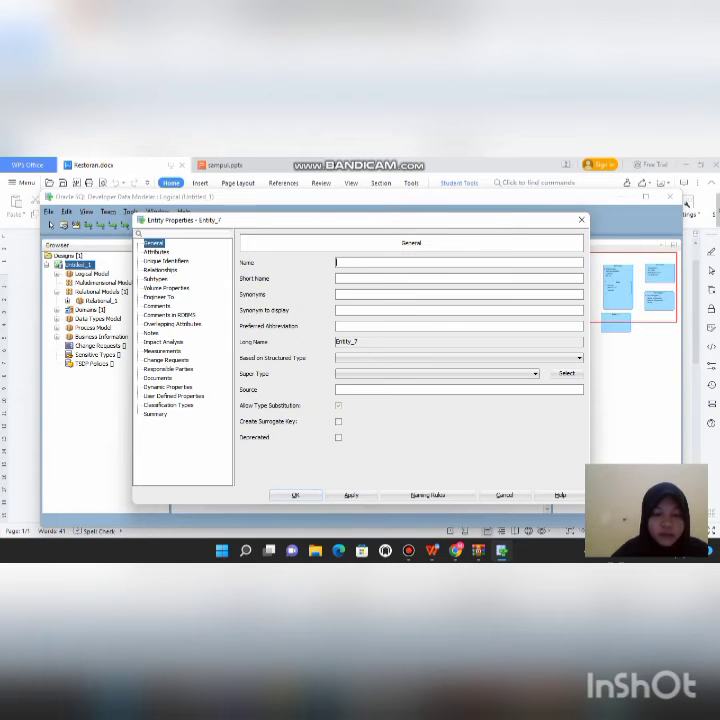
{"action": "type", "text": "Kasir"}
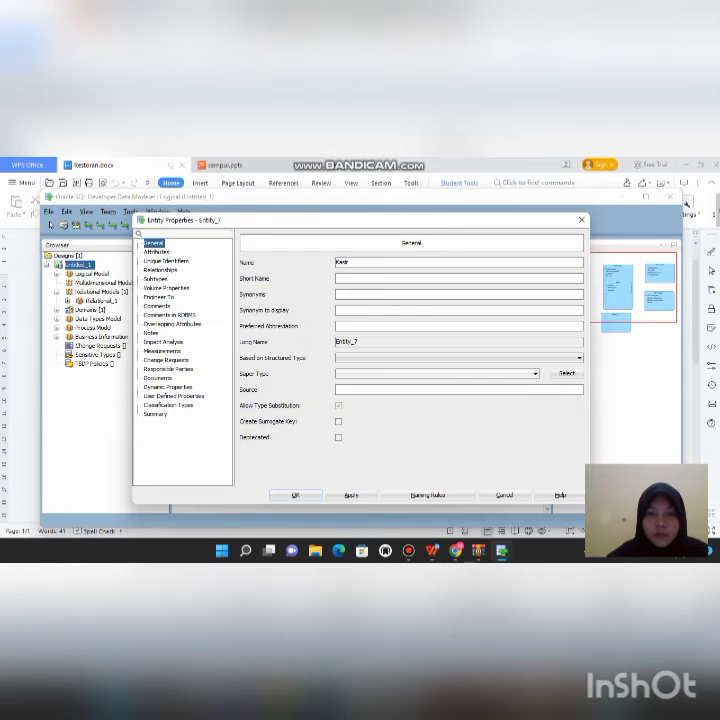
{"action": "left_click", "coordinate": [535, 374]}
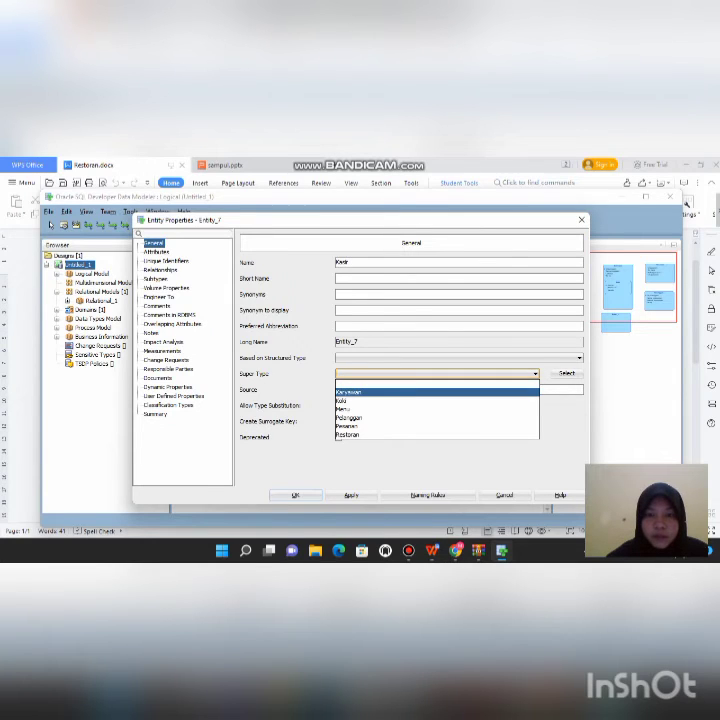
{"action": "left_click", "coordinate": [350, 392]}
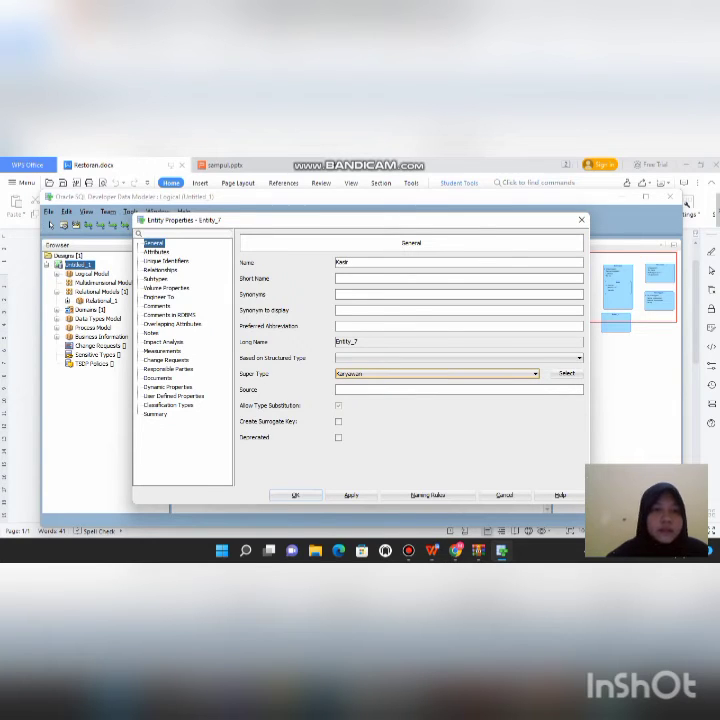
- Add a first attribute named "Id kasir" to the Kasir entity
{"action": "left_click", "coordinate": [157, 252]}
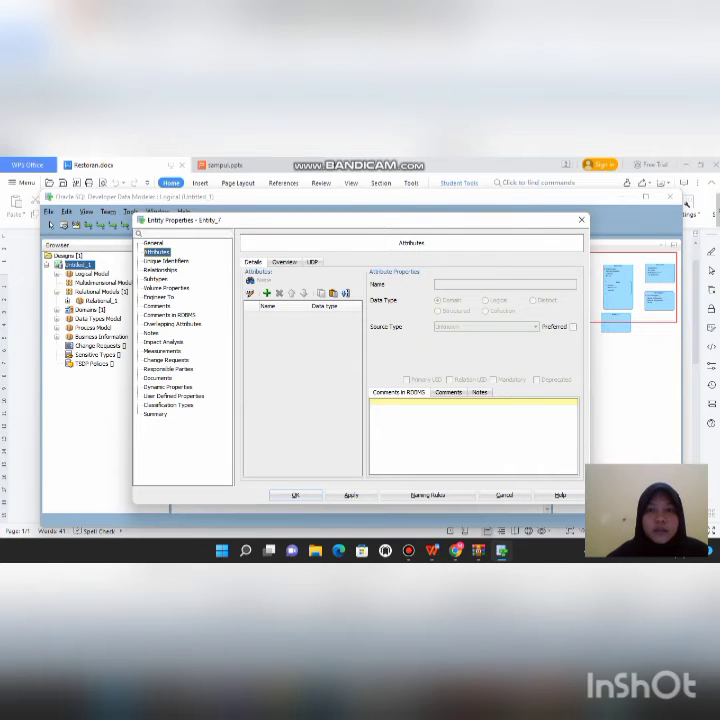
{"action": "left_click", "coordinate": [267, 293]}
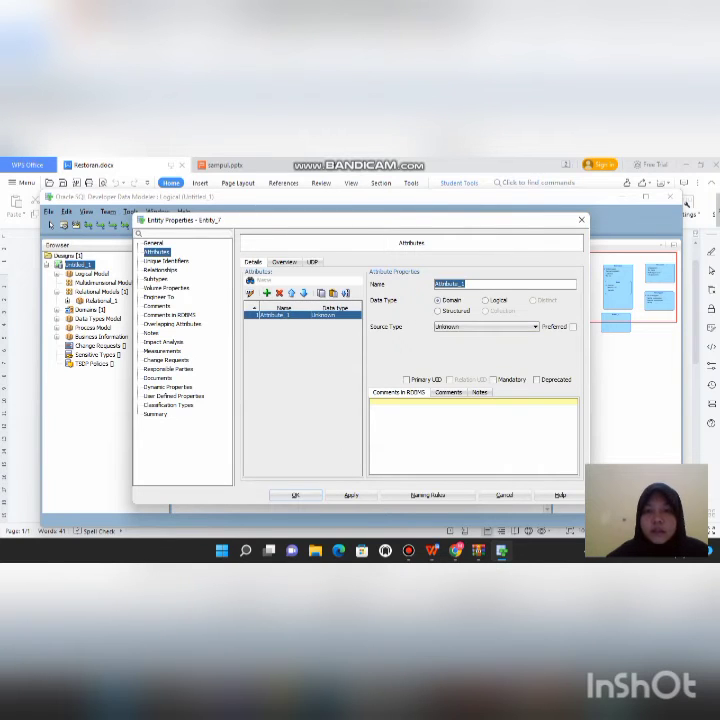
{"action": "key", "text": "BackSpace"}
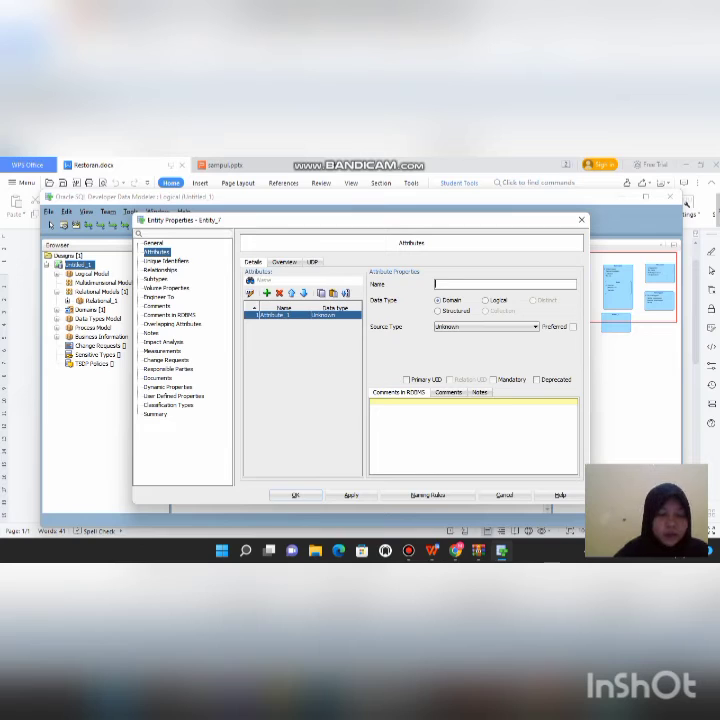
{"action": "type", "text": "i"}
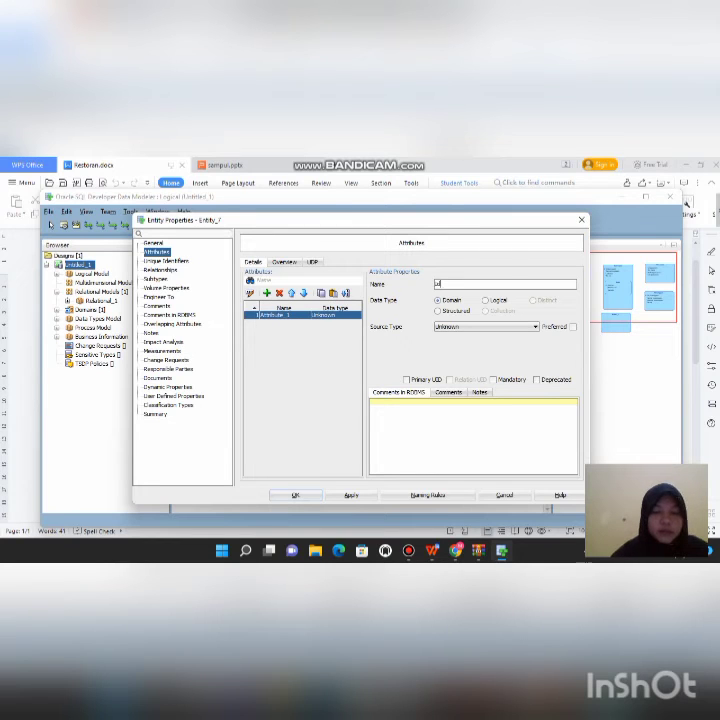
{"action": "type", "text": "d"}
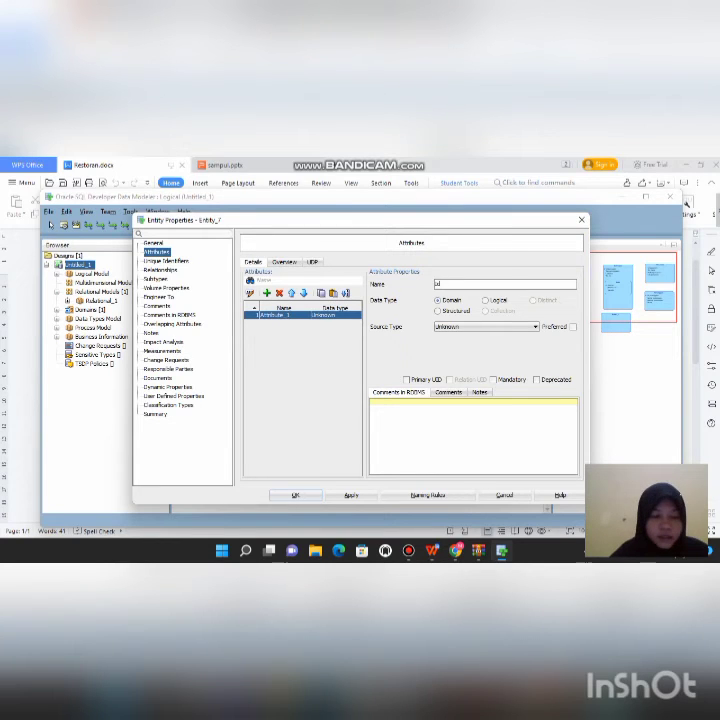
{"action": "type", "text": " kuar"}
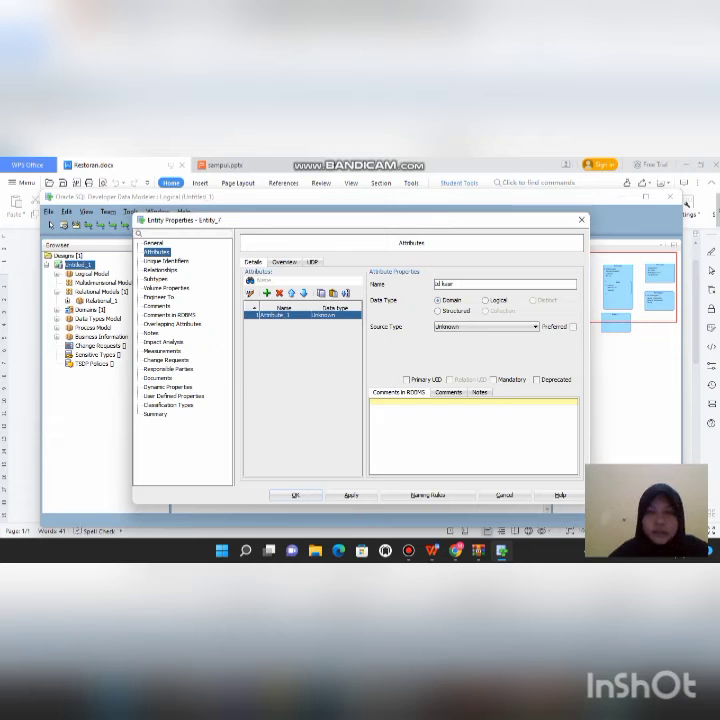
- Give Id kasir the logical type VARCHAR, make it the primary UID, and apply the changes
{"action": "left_click", "coordinate": [486, 300]}
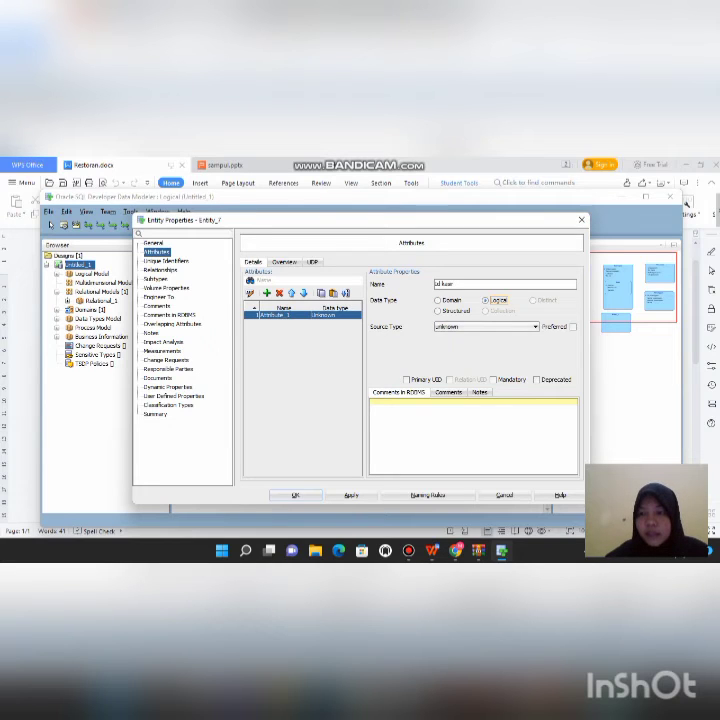
{"action": "left_click", "coordinate": [485, 326]}
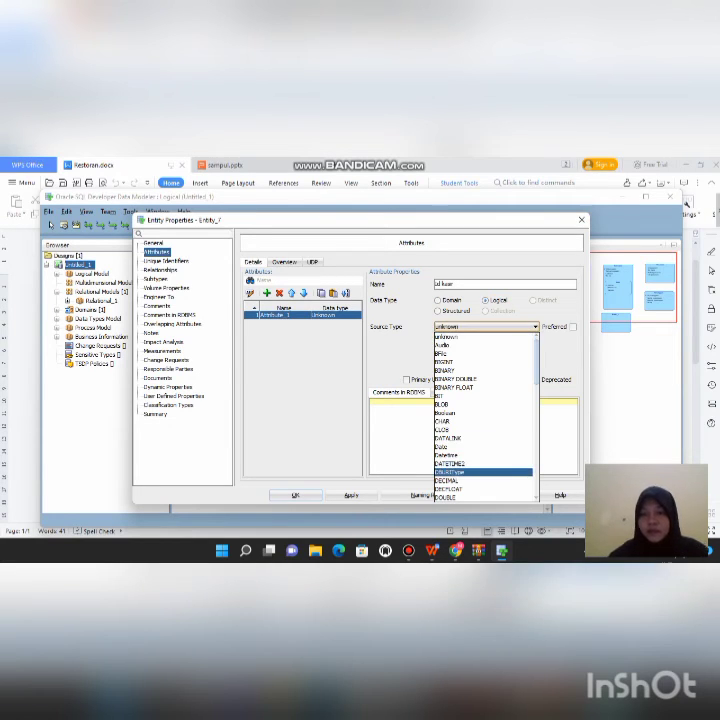
{"action": "scroll", "coordinate": [485, 415], "scroll_direction": "down", "scroll_amount": 10}
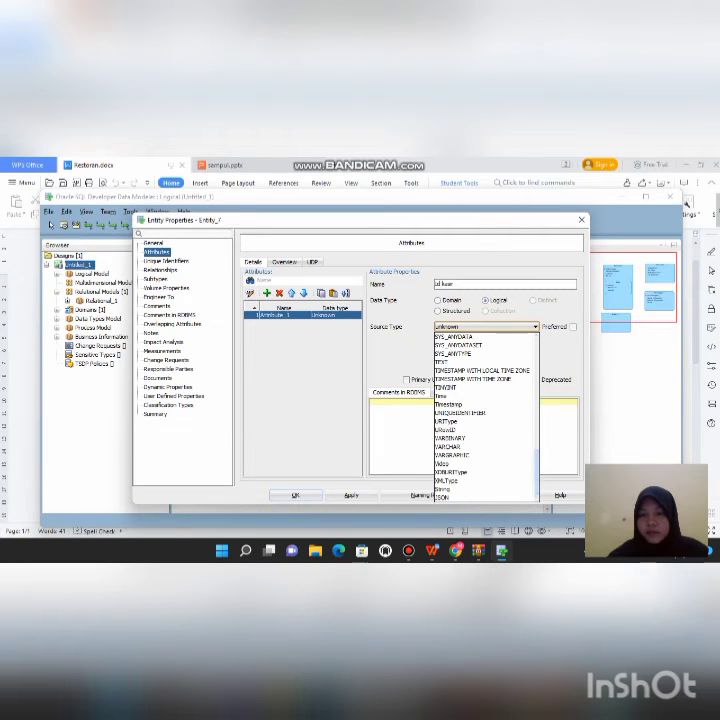
{"action": "left_click", "coordinate": [450, 446]}
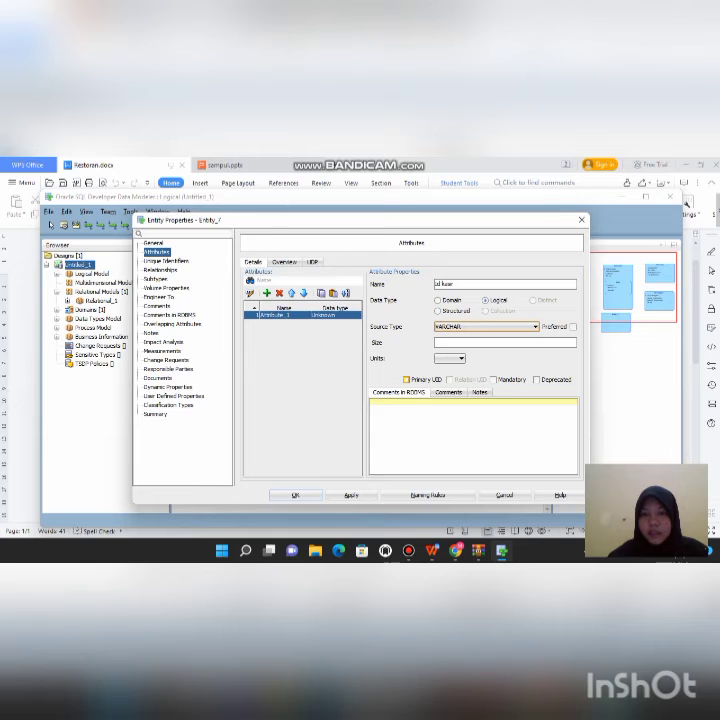
{"action": "left_click", "coordinate": [407, 379]}
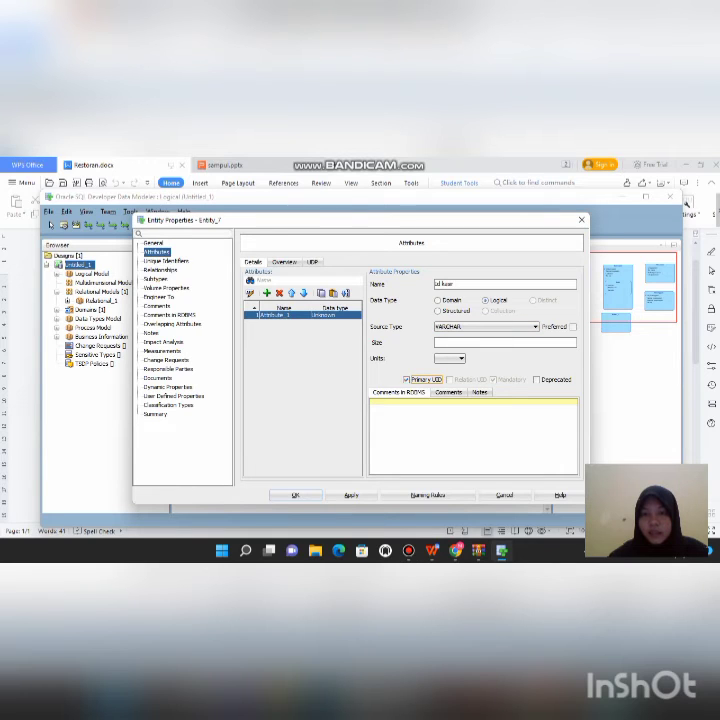
{"action": "left_click", "coordinate": [351, 495]}
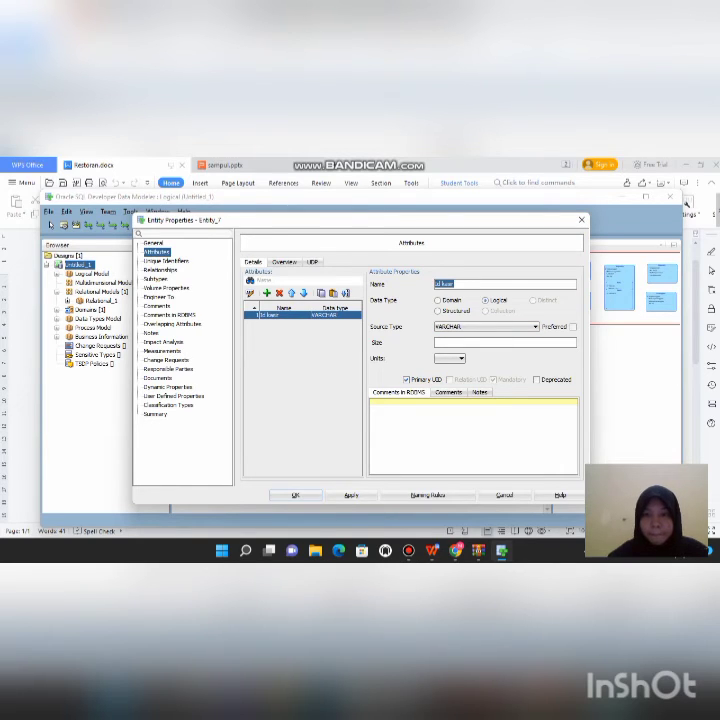
- Add a second attribute named "Nama kasir" to the Kasir entity
{"action": "left_click", "coordinate": [267, 293]}
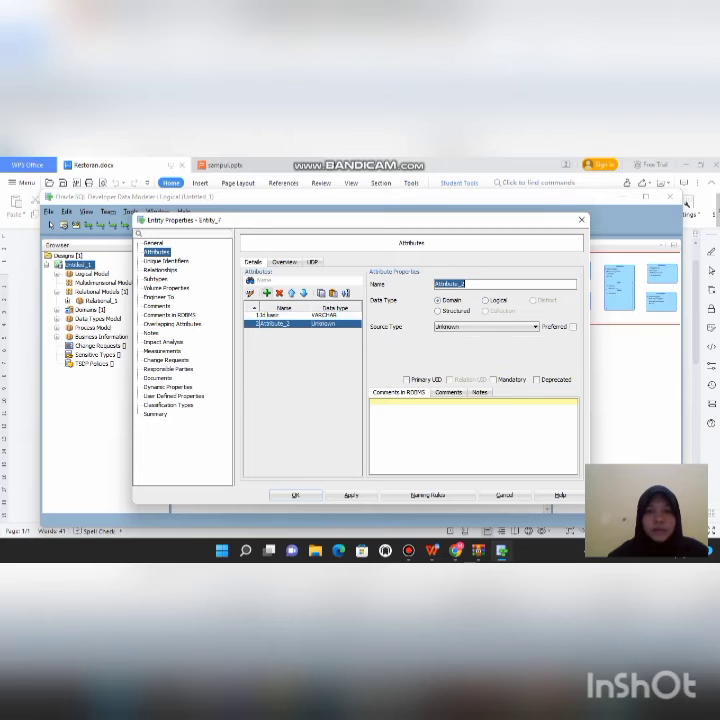
{"action": "key", "text": "BackSpace"}
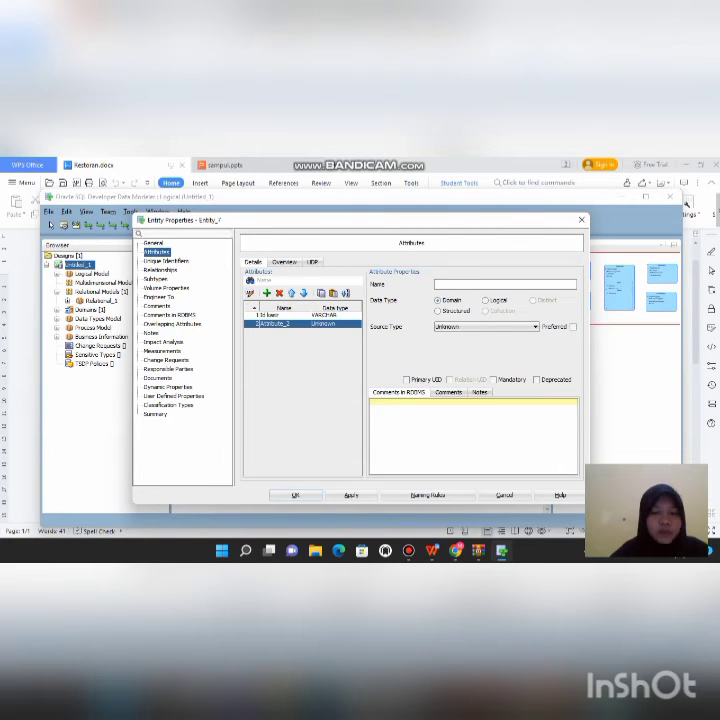
{"action": "type", "text": "Nama kasir"}
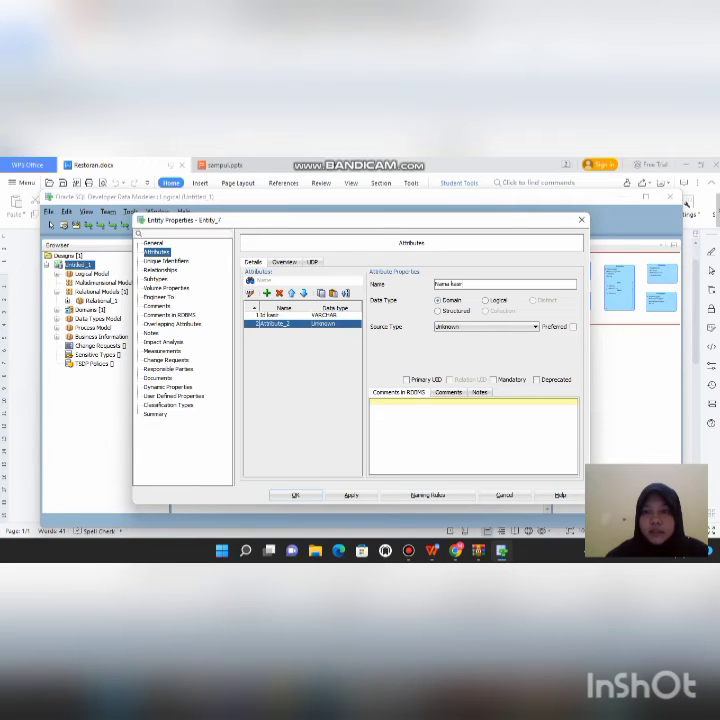
- Give Nama kasir the logical type VARCHAR, make it mandatory, and apply the changes
{"action": "left_click", "coordinate": [486, 300]}
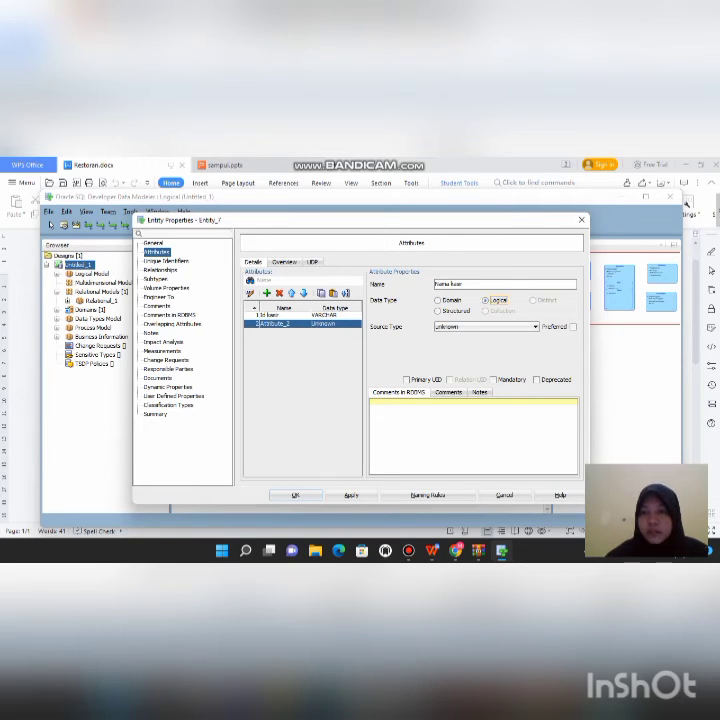
{"action": "left_click", "coordinate": [485, 326]}
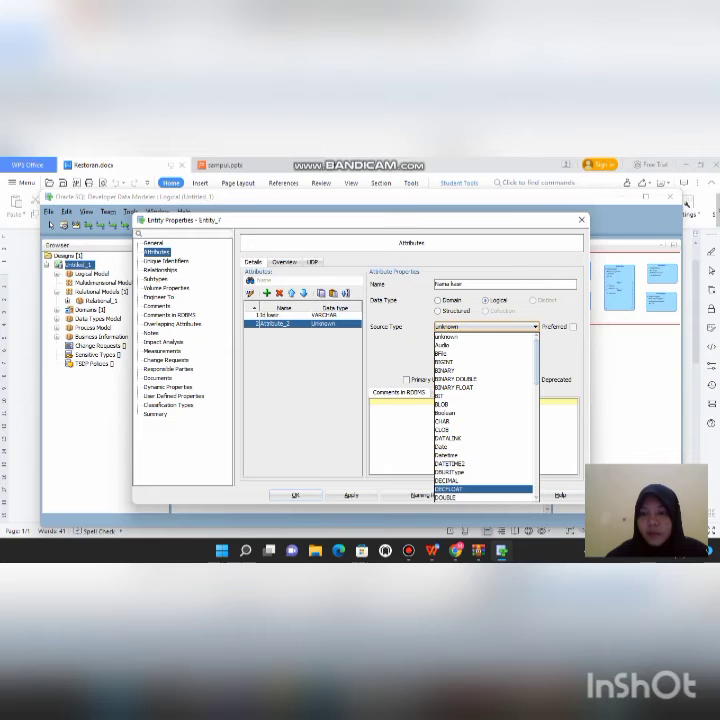
{"action": "scroll", "coordinate": [485, 417], "scroll_direction": "down", "scroll_amount": 5}
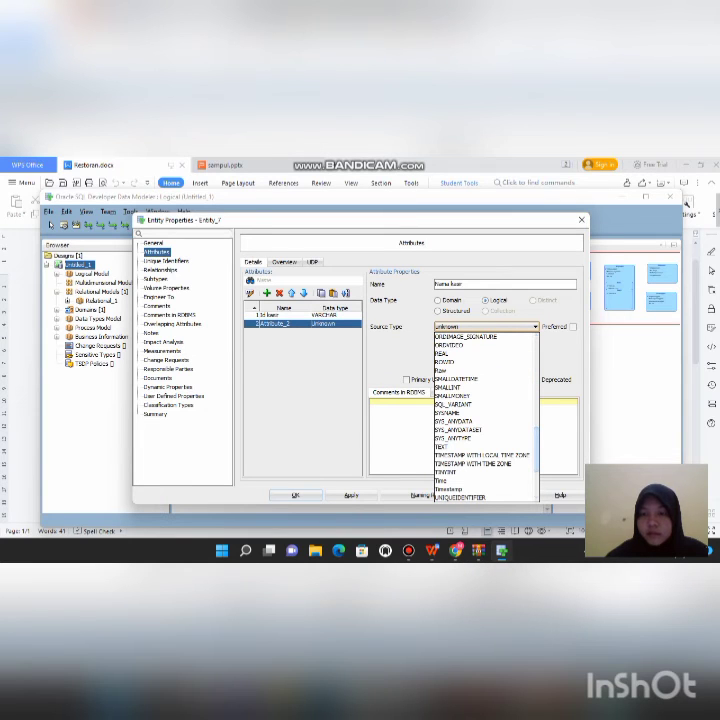
{"action": "scroll", "coordinate": [485, 417], "scroll_direction": "down", "scroll_amount": 3}
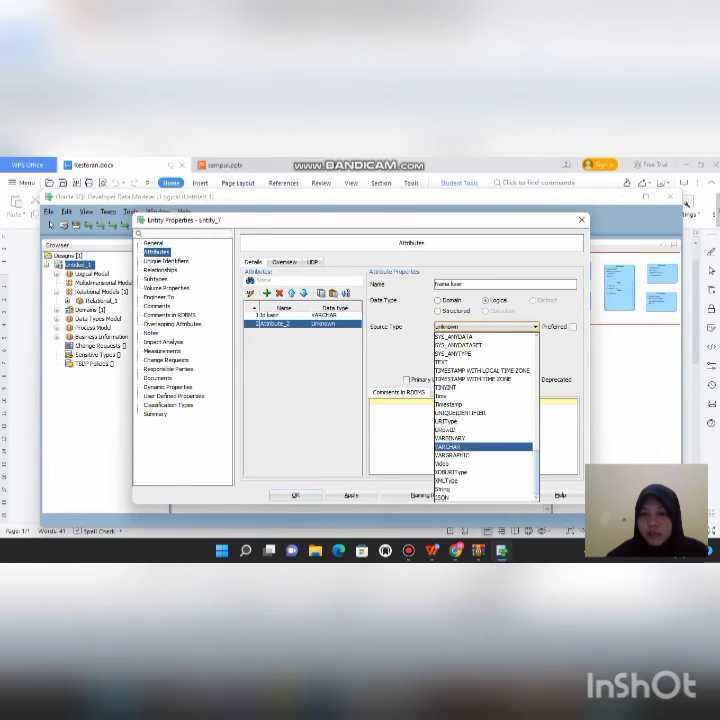
{"action": "left_click", "coordinate": [483, 447]}
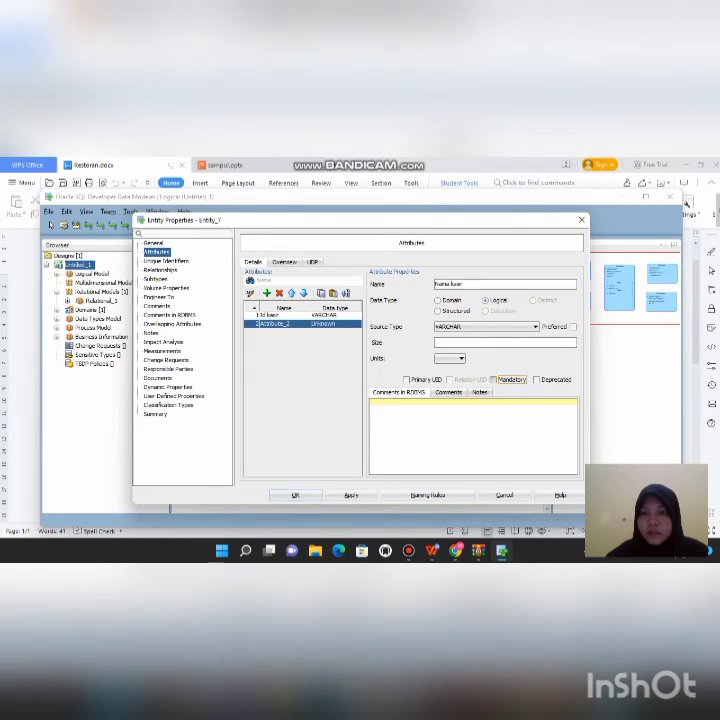
{"action": "left_click", "coordinate": [493, 379]}
{"action": "left_click", "coordinate": [351, 495]}
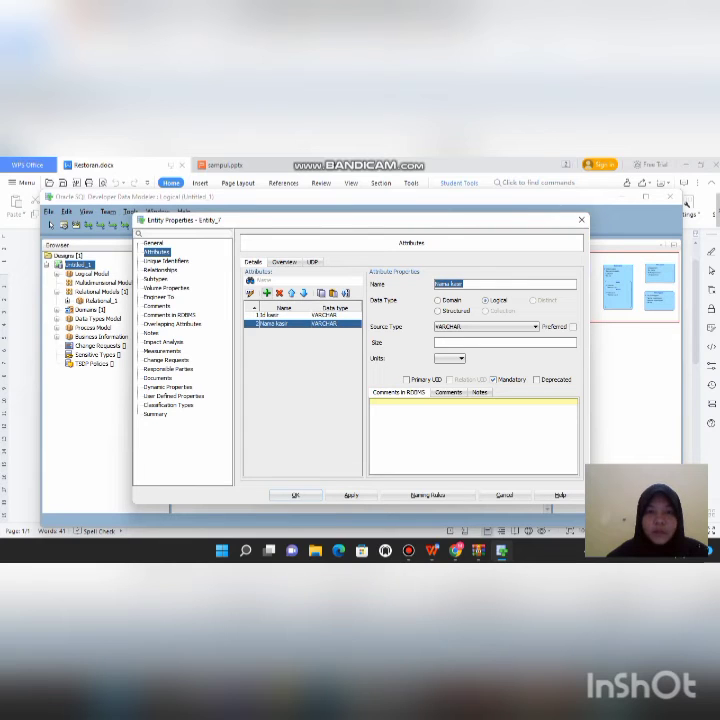
- Add a third attribute named "Gender" to the Kasir entity
{"action": "left_click", "coordinate": [267, 293]}
{"action": "key", "text": "BackSpace"}
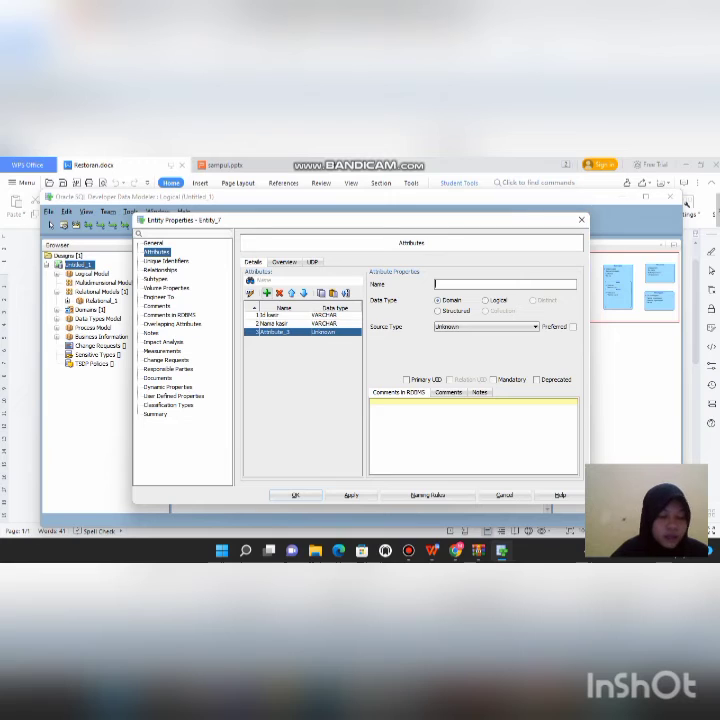
{"action": "type", "text": "Kandar"}
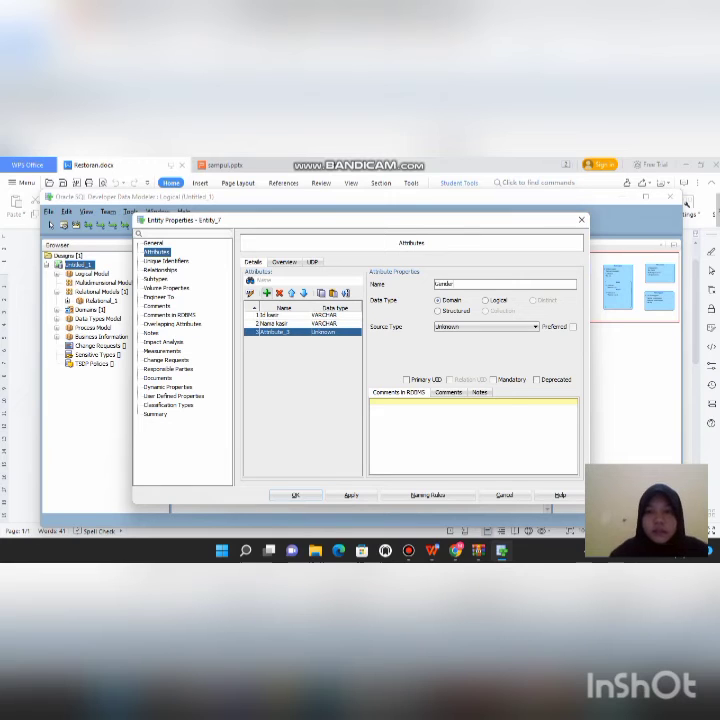
- Give Kasir's Gender attribute the logical type VARCHAR, make it mandatory, and save the finished entity
{"action": "left_click", "coordinate": [486, 300]}
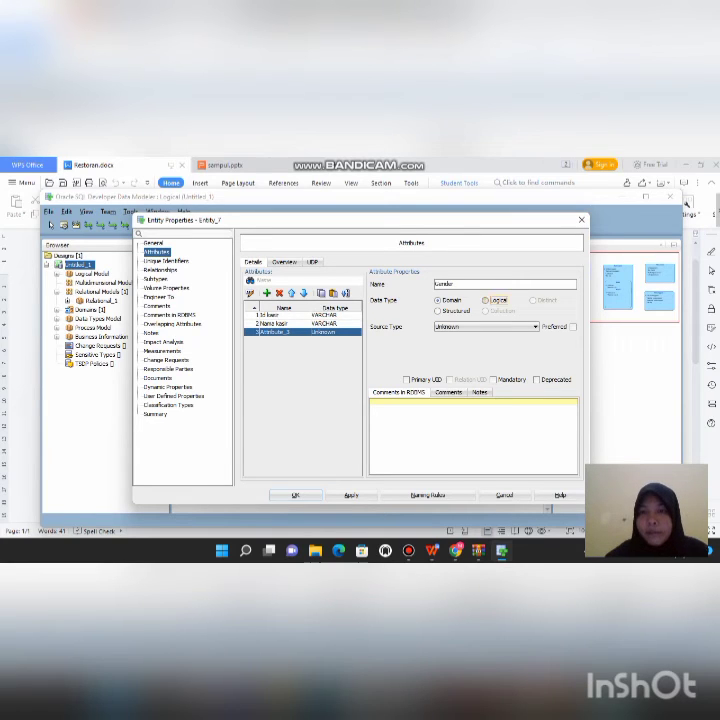
{"action": "left_click", "coordinate": [485, 326]}
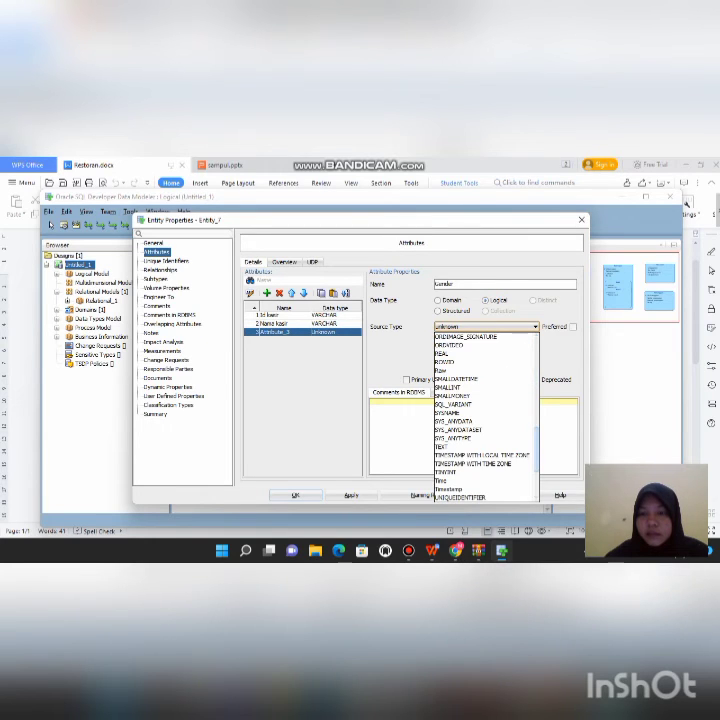
{"action": "scroll", "coordinate": [485, 463], "scroll_direction": "down", "scroll_amount": 8}
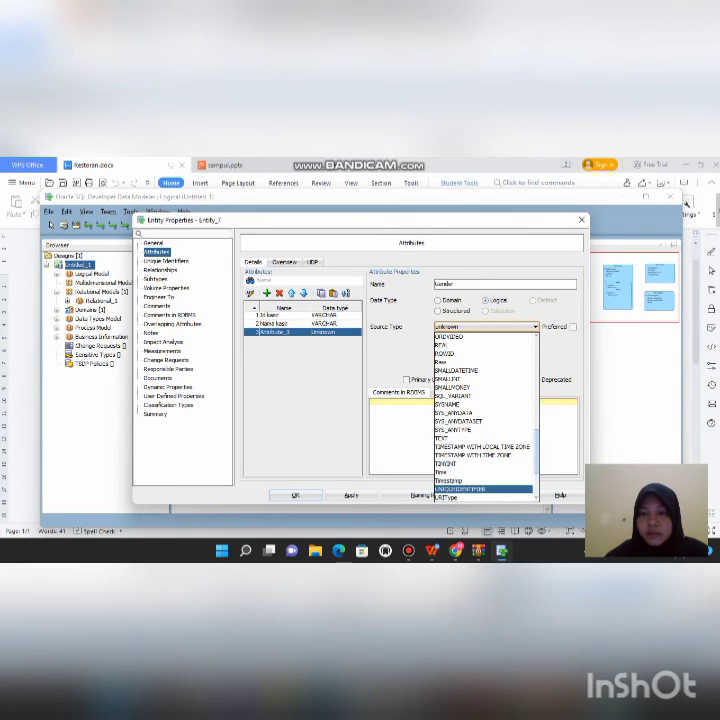
{"action": "scroll", "coordinate": [483, 489], "scroll_direction": "down", "scroll_amount": 3}
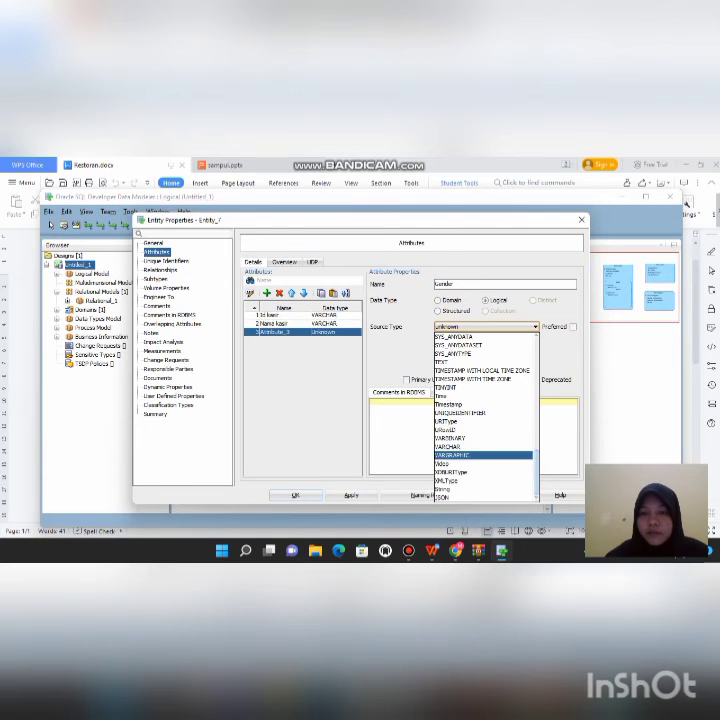
{"action": "left_click", "coordinate": [483, 446]}
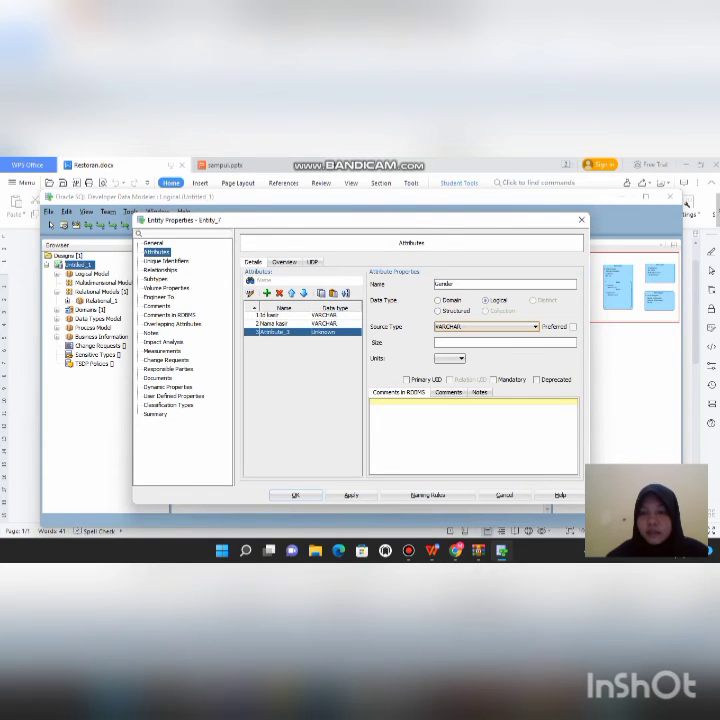
{"action": "left_click", "coordinate": [494, 380]}
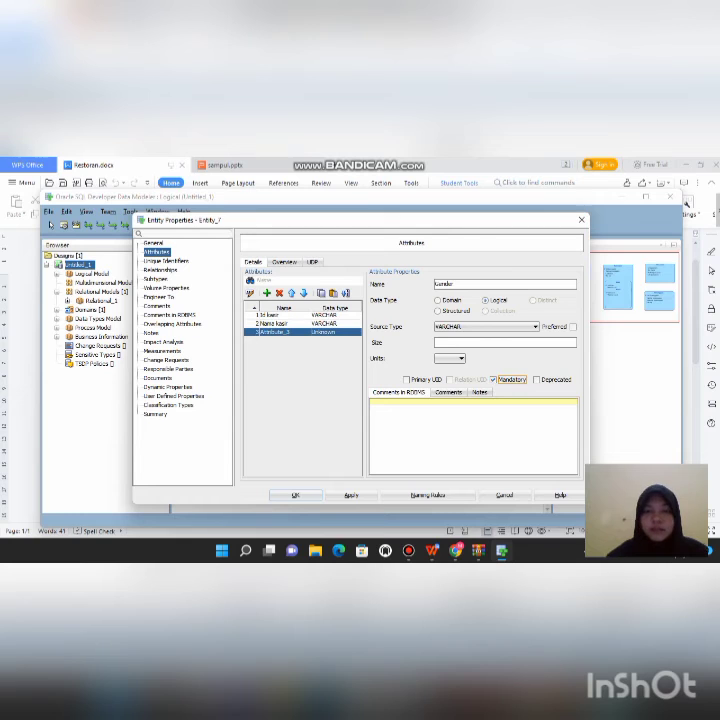
{"action": "left_click", "coordinate": [351, 495]}
{"action": "left_click", "coordinate": [295, 495]}
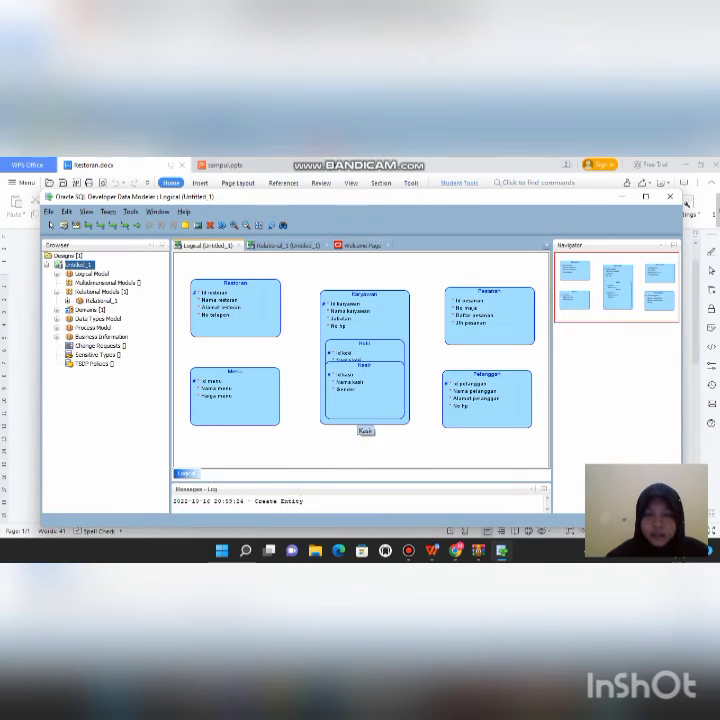
- Reduce the height of the Kasir subtype box inside Karyawan by raising its lower edge
{"action": "left_click", "coordinate": [360, 411]}
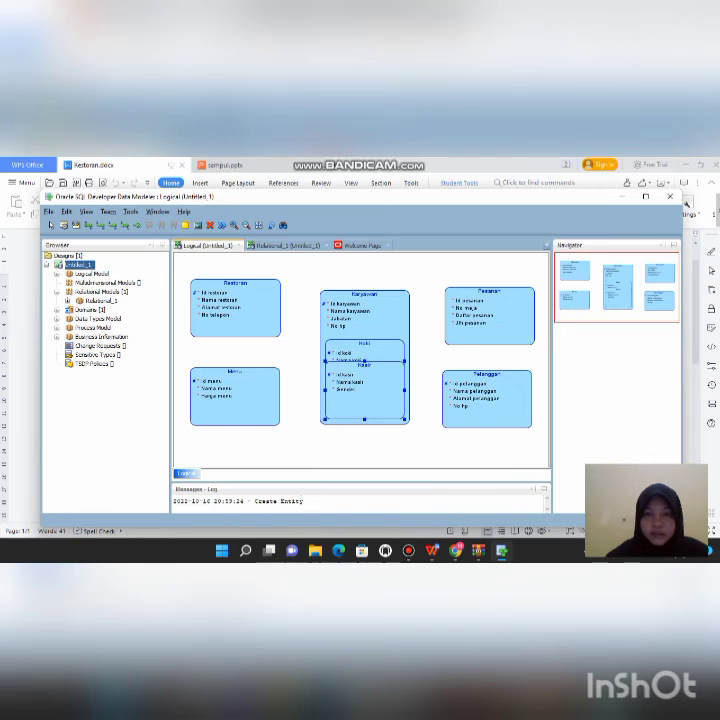
{"action": "left_click_drag", "start_coordinate": [364, 419], "coordinate": [364, 382]}
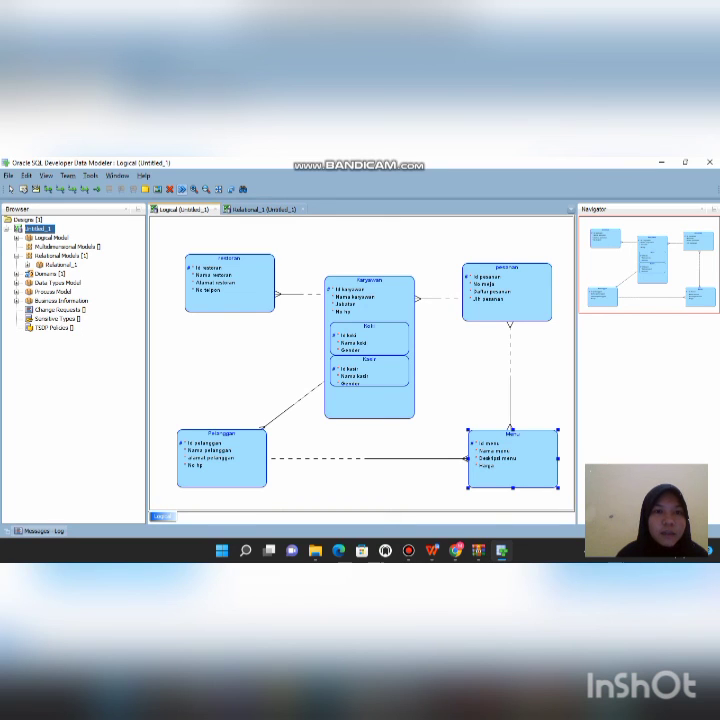
- Engineer the complete logical model, with all entities, hierarchies and relations selected, into the relational model Relational_1
{"action": "left_click", "coordinate": [181, 188]}
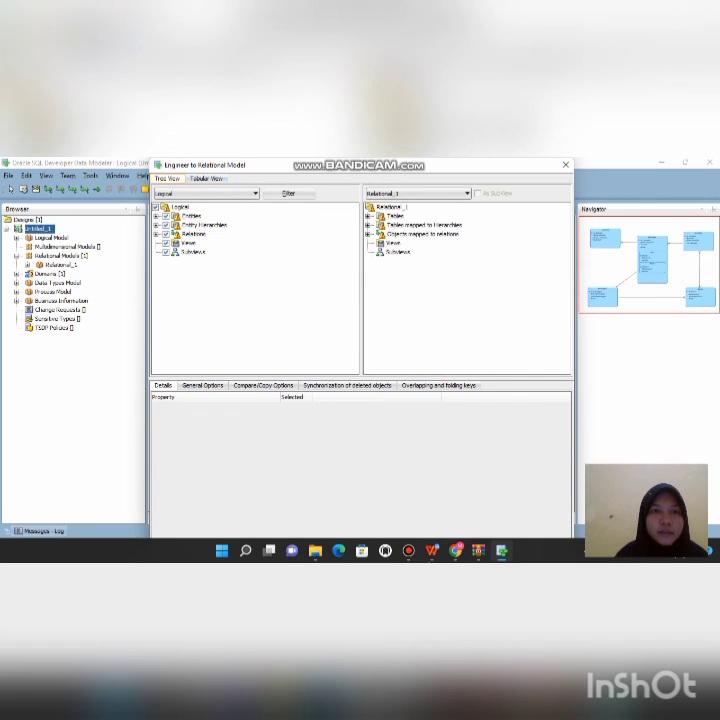
{"action": "mouse_move", "coordinate": [238, 158]}
{"action": "left_mouse_down"}
{"action": "mouse_move", "coordinate": [238, 276]}
{"action": "mouse_move", "coordinate": [235, 178]}
{"action": "left_mouse_up"}
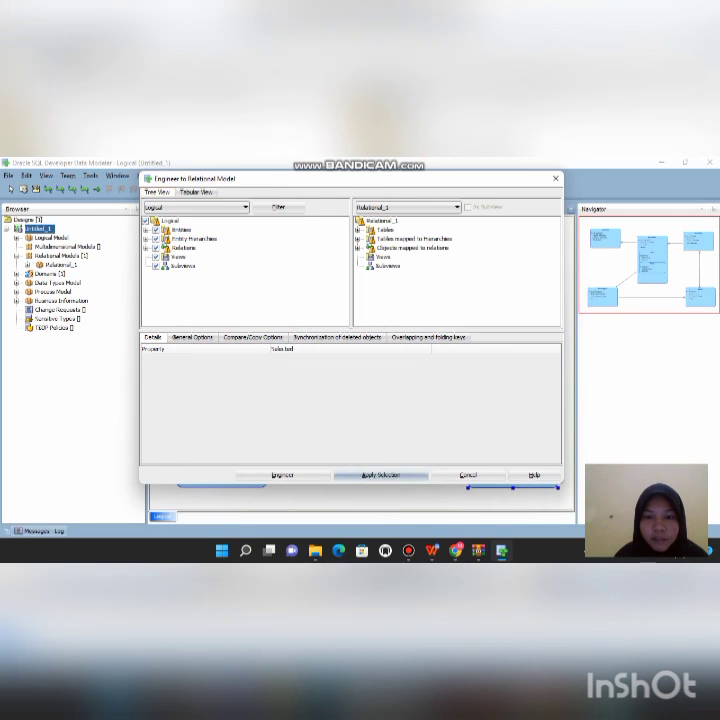
{"action": "left_click", "coordinate": [282, 475]}
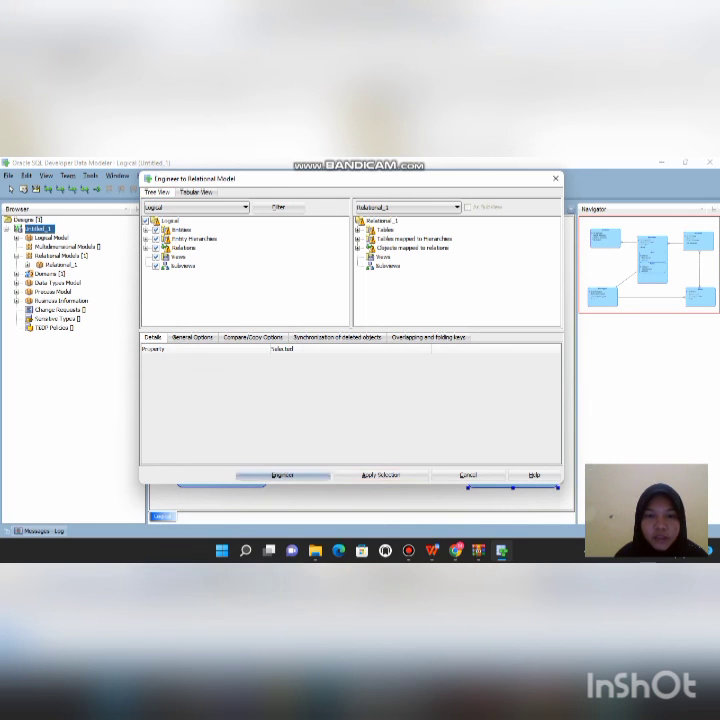